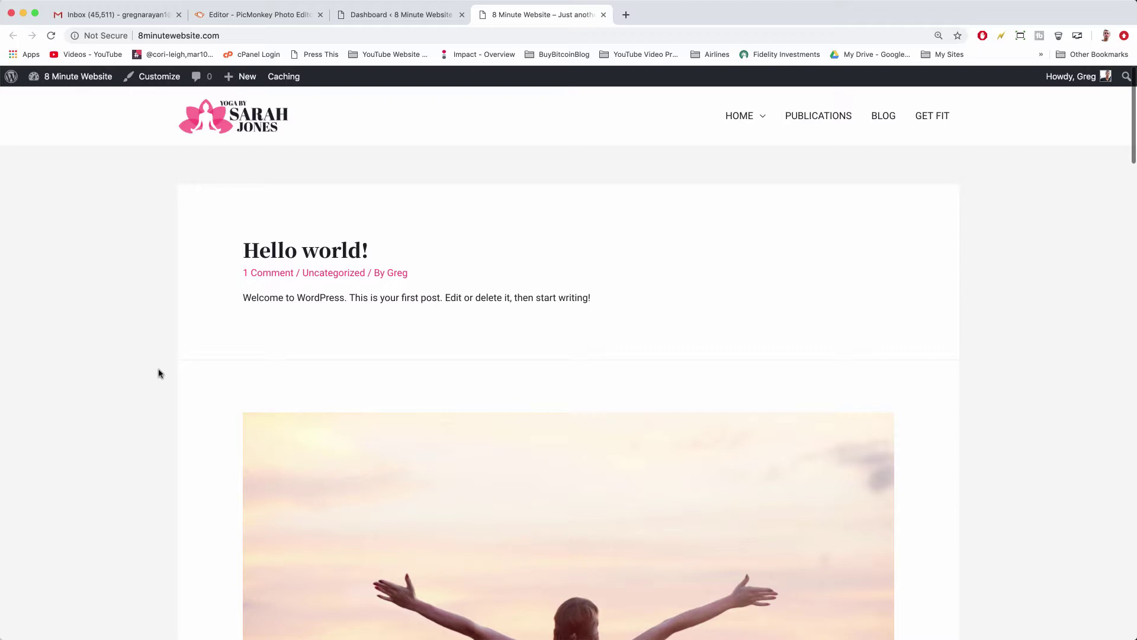
# Inspect the page's content element in the browser developer tools, then close them.
pyautogui.scroll(-5, 147, 397)
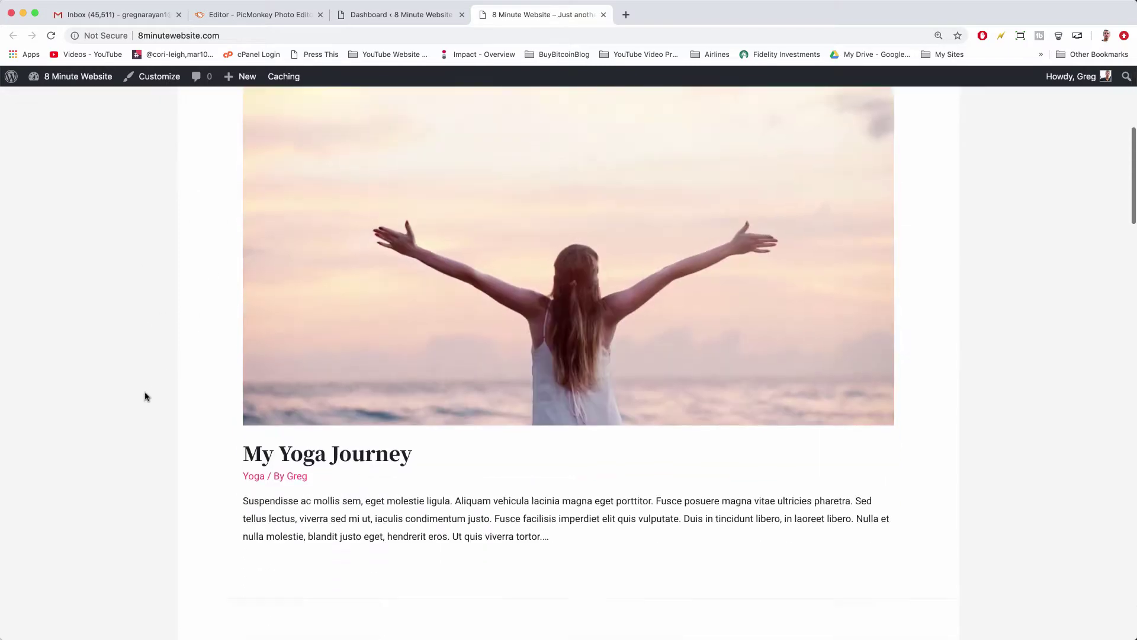
pyautogui.scroll(-15, 147, 397)
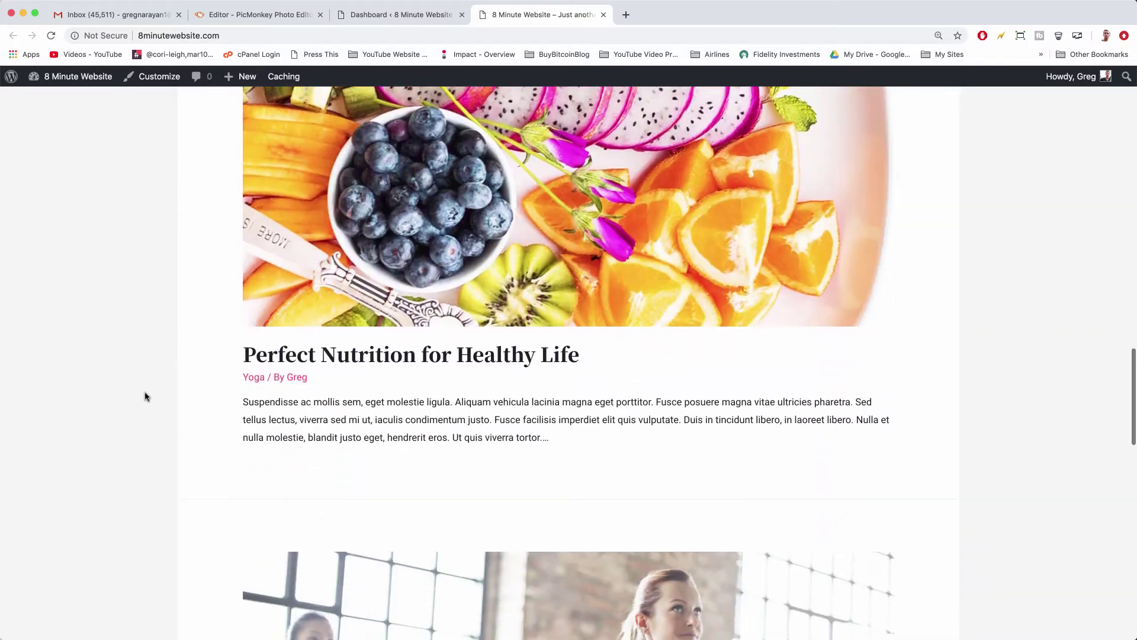
pyautogui.scroll(20, 147, 397)
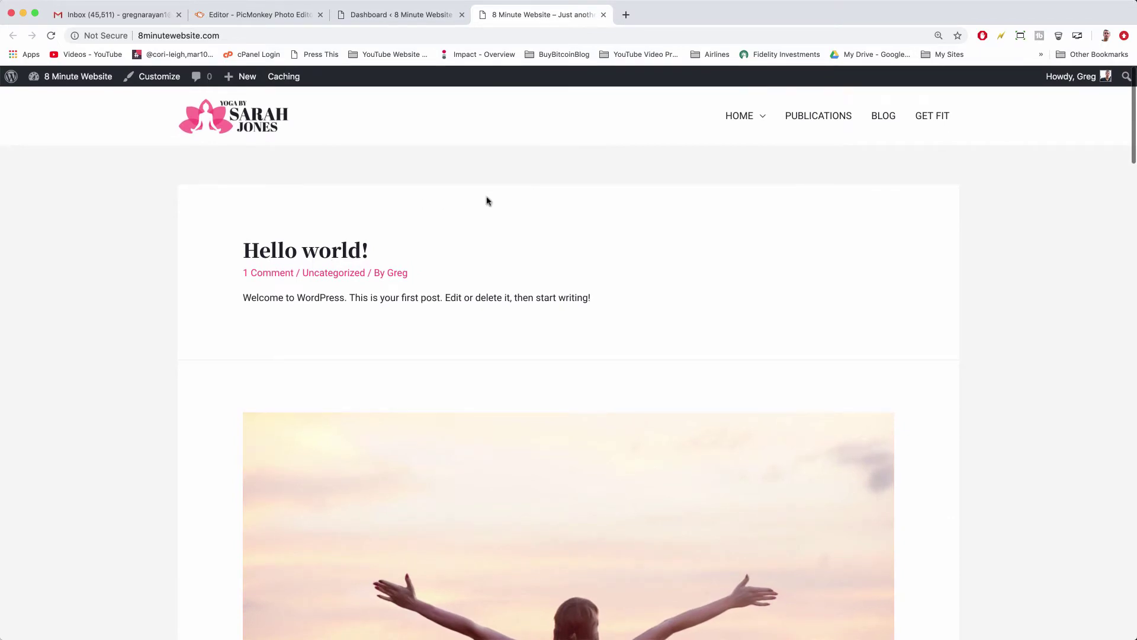
pyautogui.scroll(-5, 271, 280)
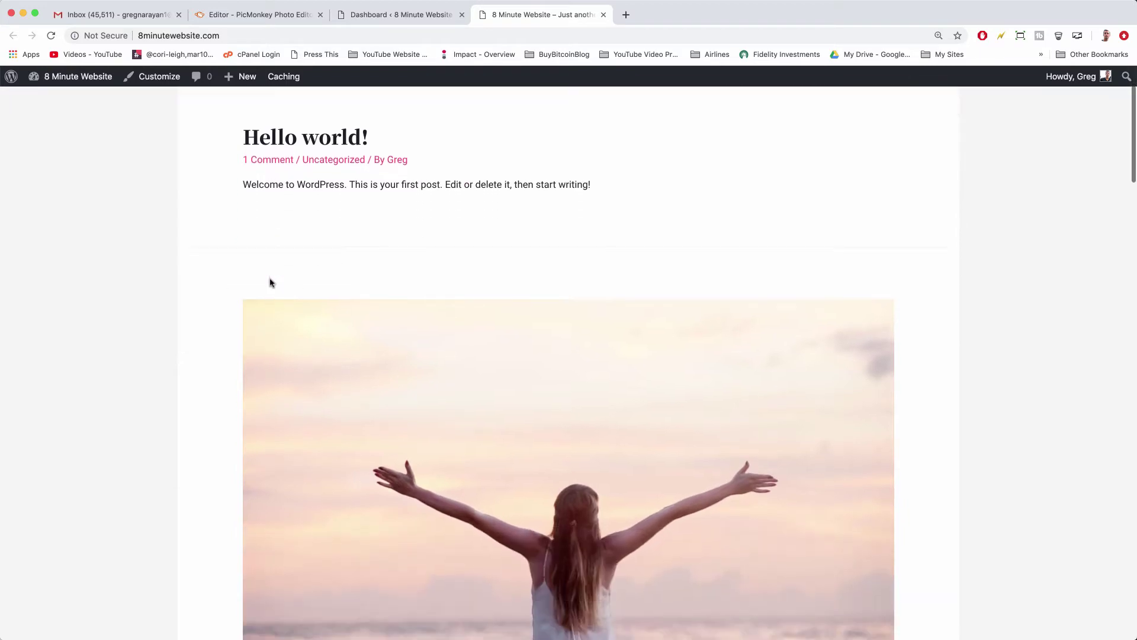
pyautogui.scroll(-7, 271, 282)
pyautogui.scroll(12, 270, 282)
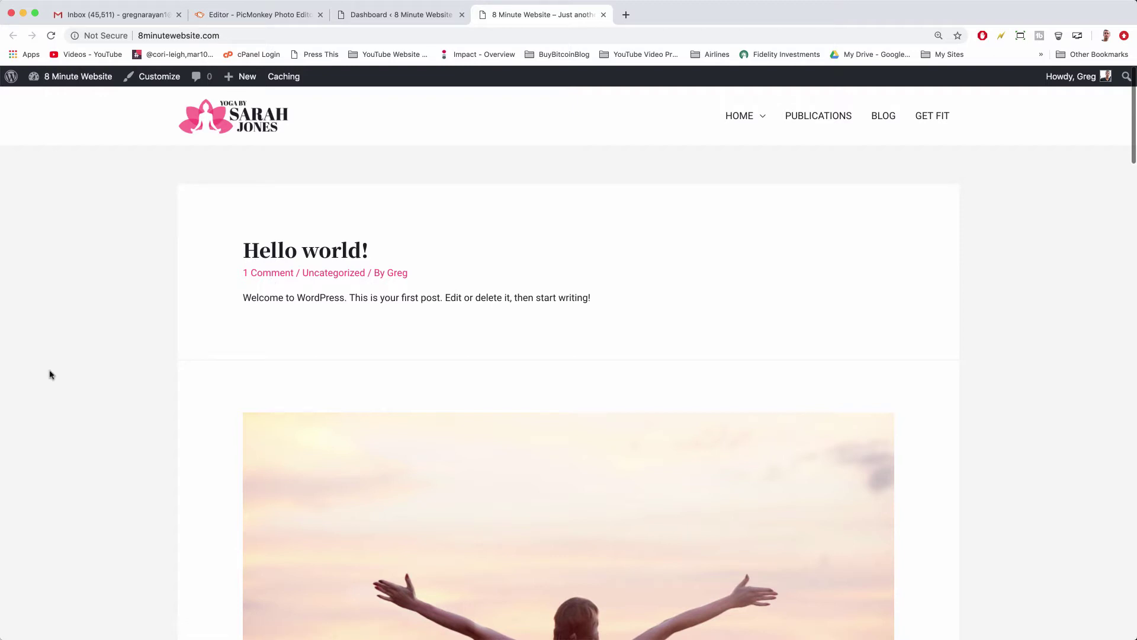
pyautogui.rightClick(92, 251)
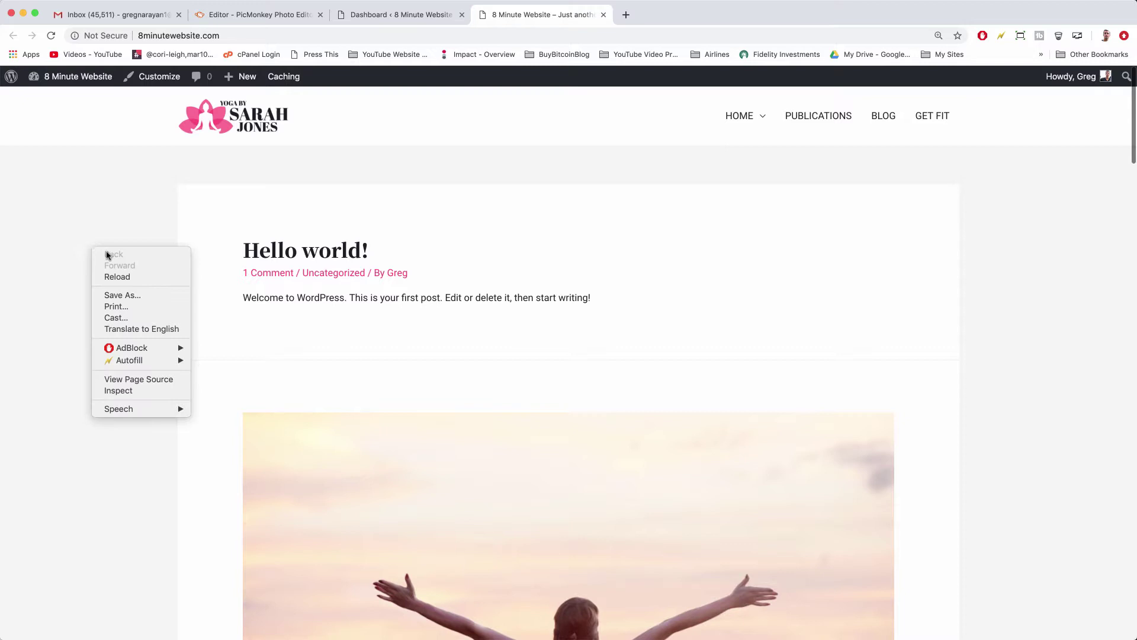
pyautogui.click(380, 338)
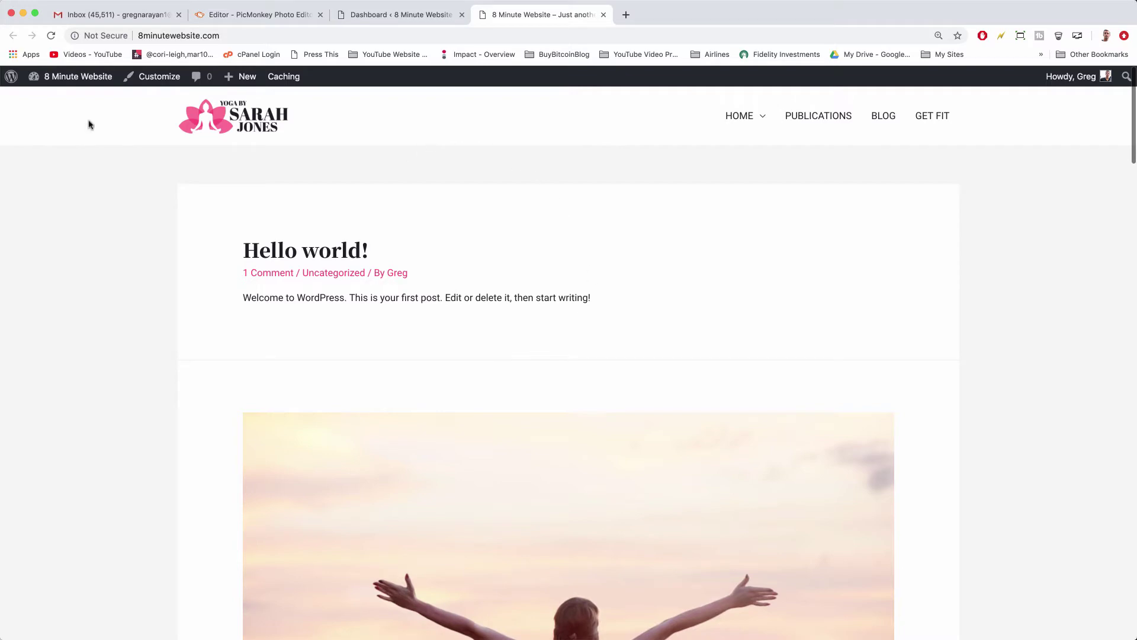
pyautogui.scroll(-15, 179, 276)
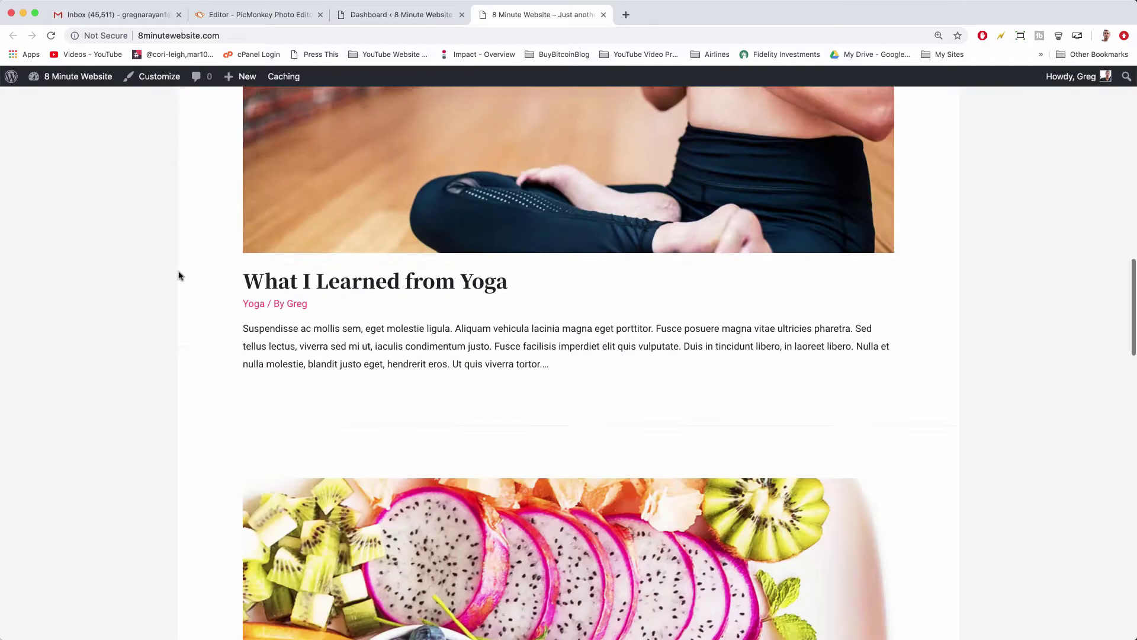
pyautogui.scroll(15, 179, 275)
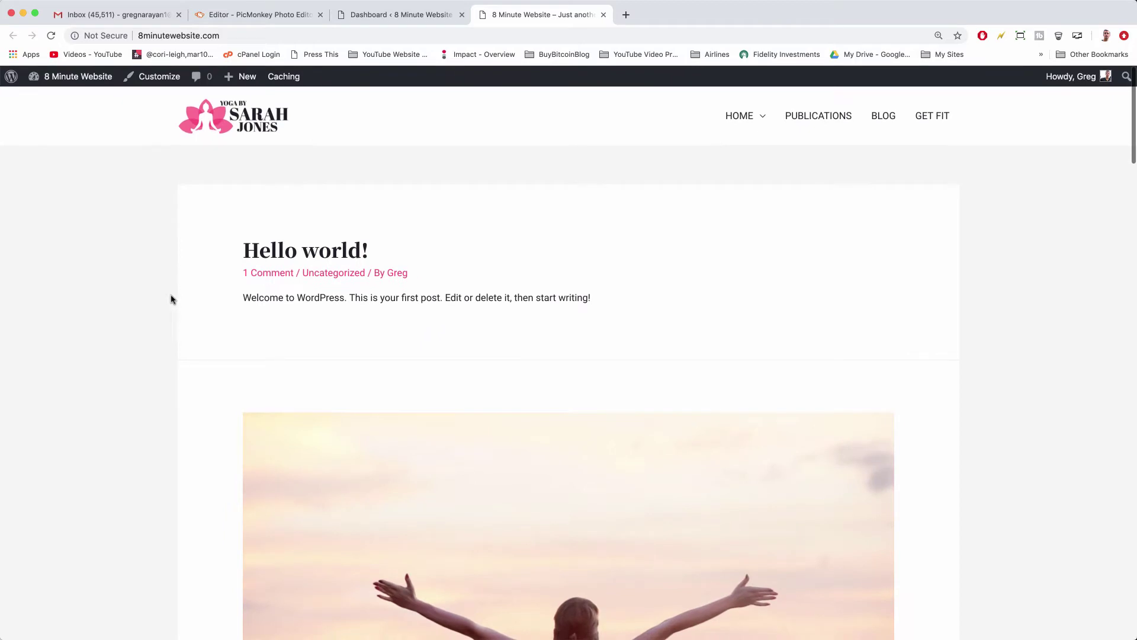
pyautogui.rightClick(77, 221)
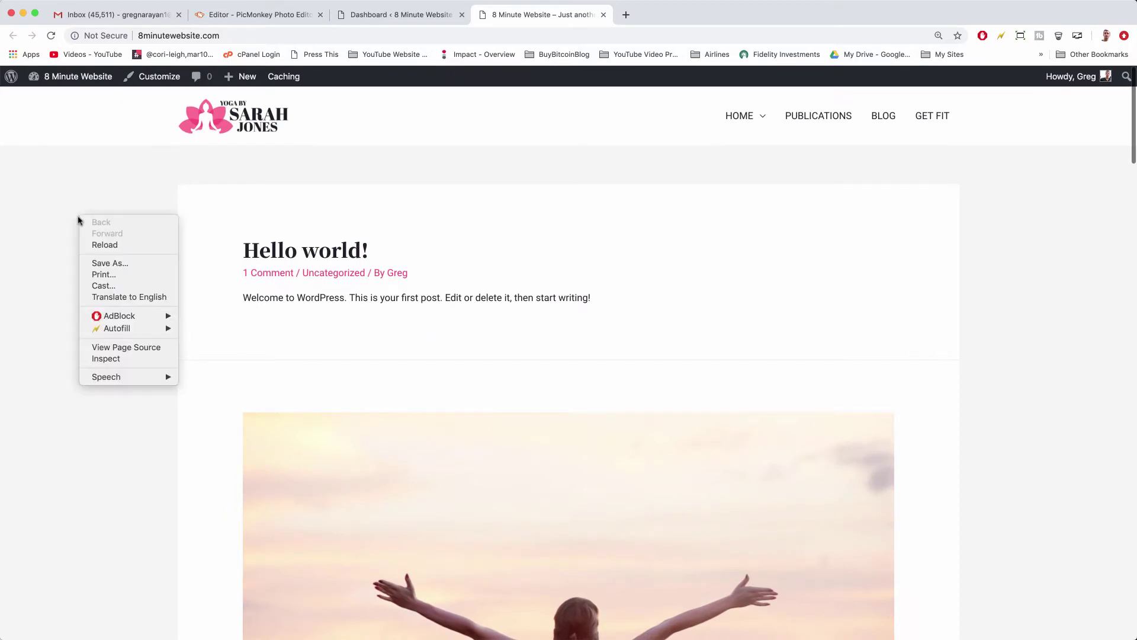
pyautogui.click(110, 358)
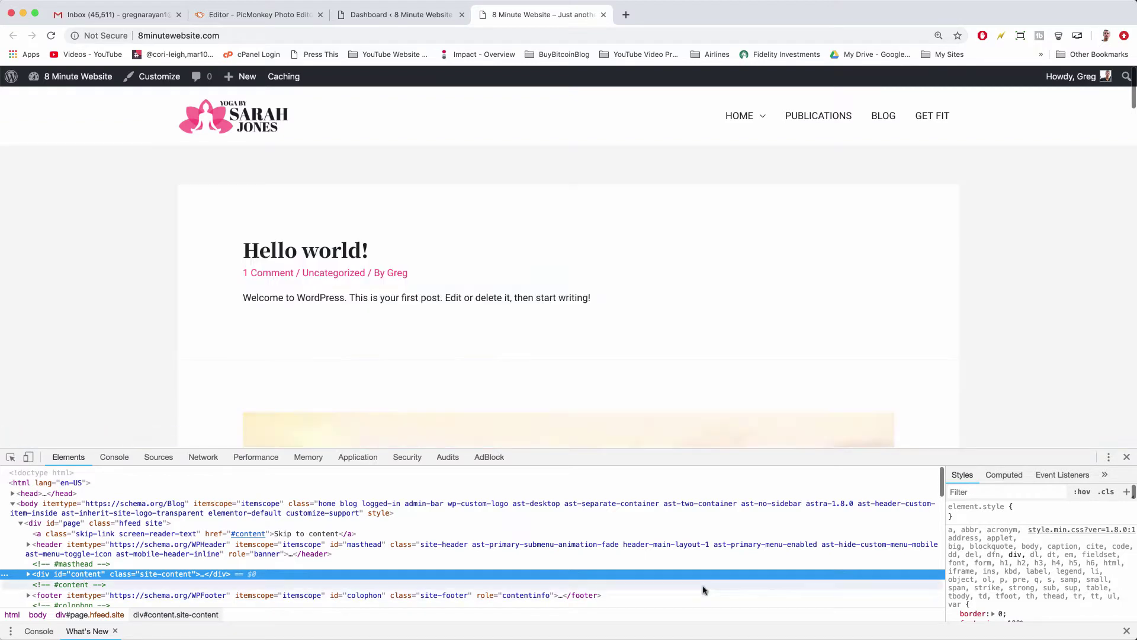
pyautogui.click(1127, 458)
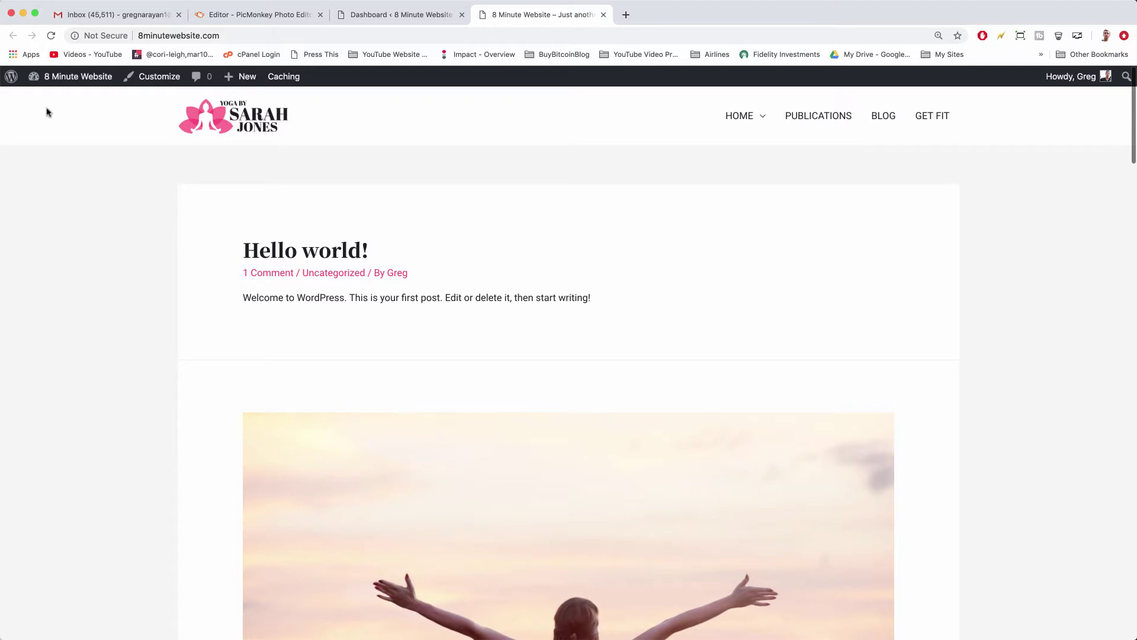
# Go from the dashboard to Appearance > Customize and its Additional CSS section.
pyautogui.click(61, 78)
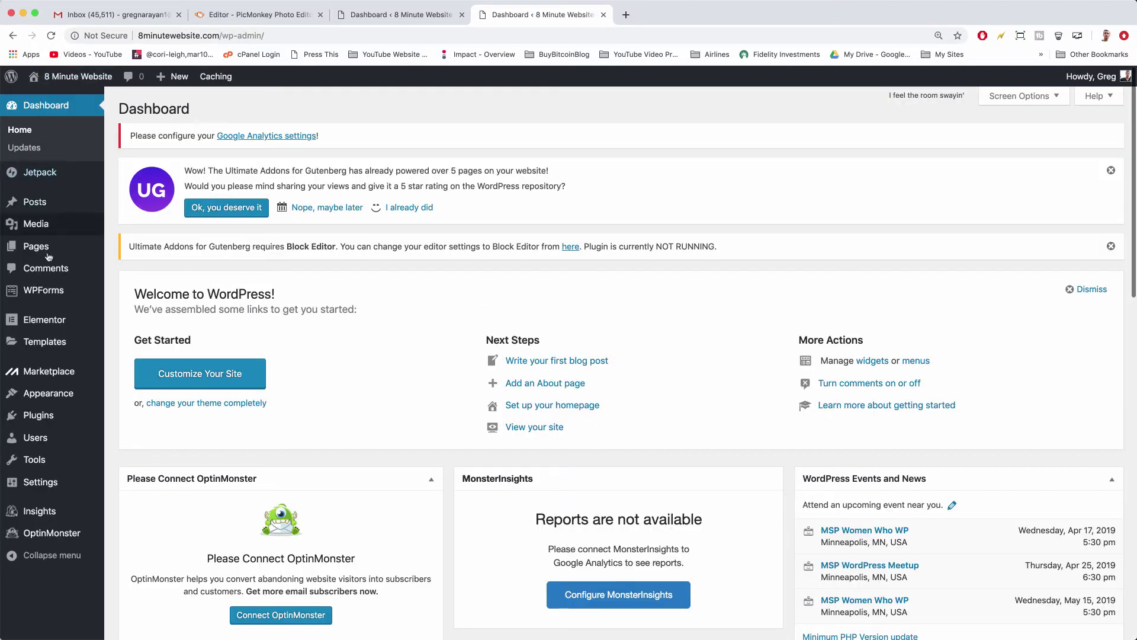
pyautogui.moveTo(48, 392)
pyautogui.click(130, 413)
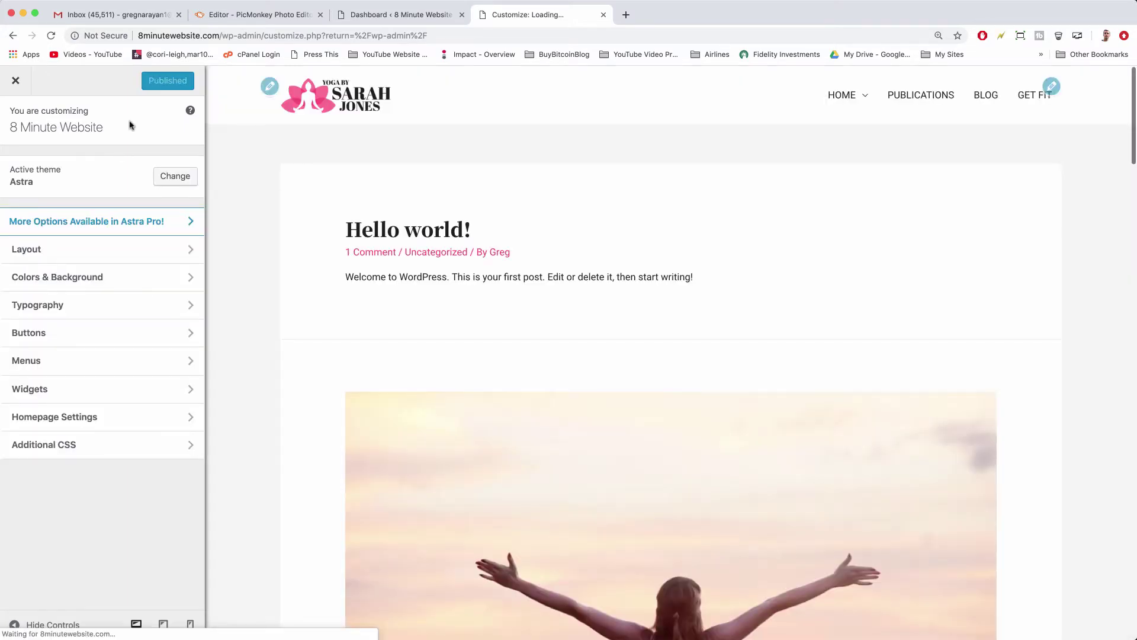
pyautogui.click(157, 450)
# Start a '#content {' rule in the CSS editor, fixing the selector typo.
pyautogui.click(81, 393)
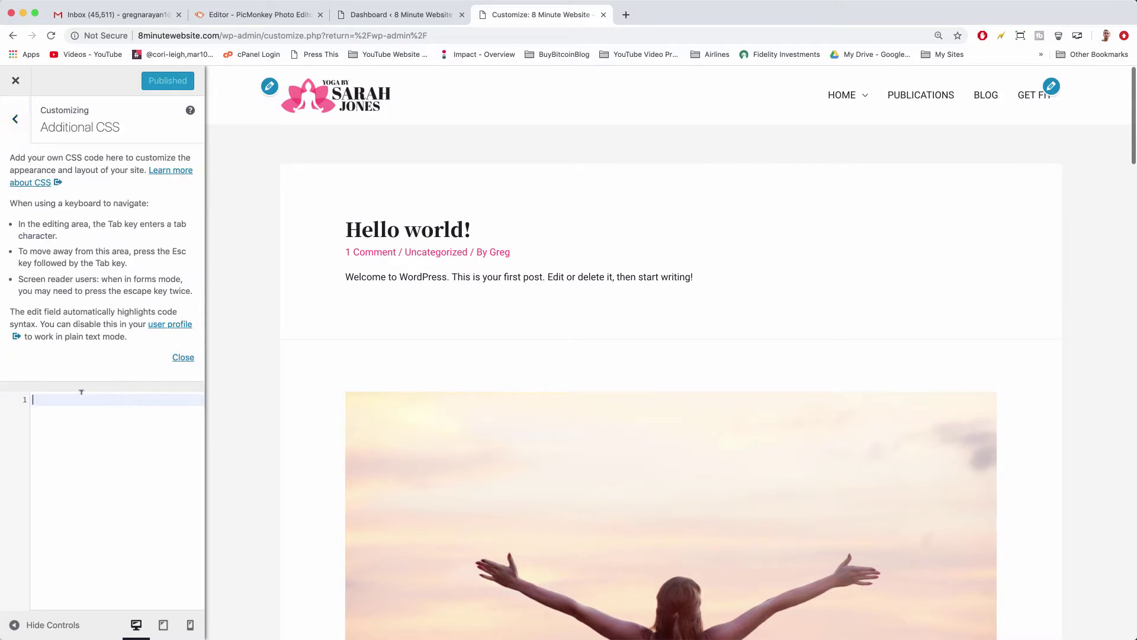
pyautogui.press('Return')
pyautogui.press('Return')
pyautogui.press('Return')
pyautogui.press('Return')
pyautogui.press('Return')
pyautogui.press('Return')
pyautogui.press('Return')
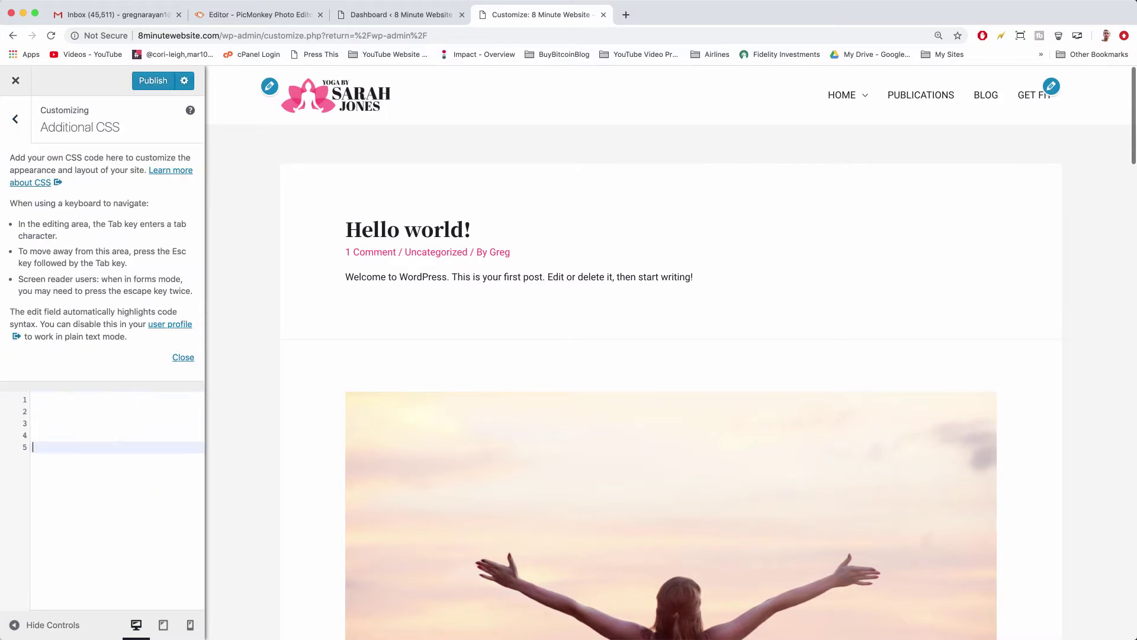
pyautogui.press('BackSpace')
pyautogui.press('BackSpace')
pyautogui.press('BackSpace')
pyautogui.press('BackSpace')
pyautogui.press('BackSpace')
pyautogui.press('BackSpace')
pyautogui.press('BackSpace')
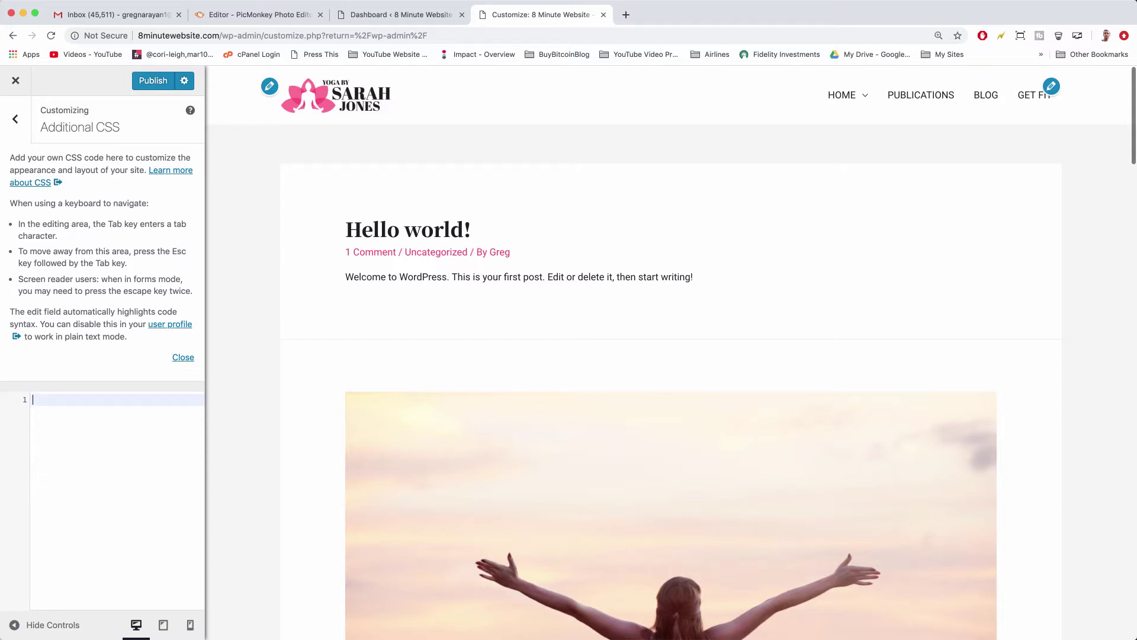
pyautogui.write('#contet {')
pyautogui.write('n')
pyautogui.press('Left')
pyautogui.press('Left')
pyautogui.click(79, 399)
# Add 'background: green;' to the rule and check the green area in the preview.
pyautogui.press('Return')
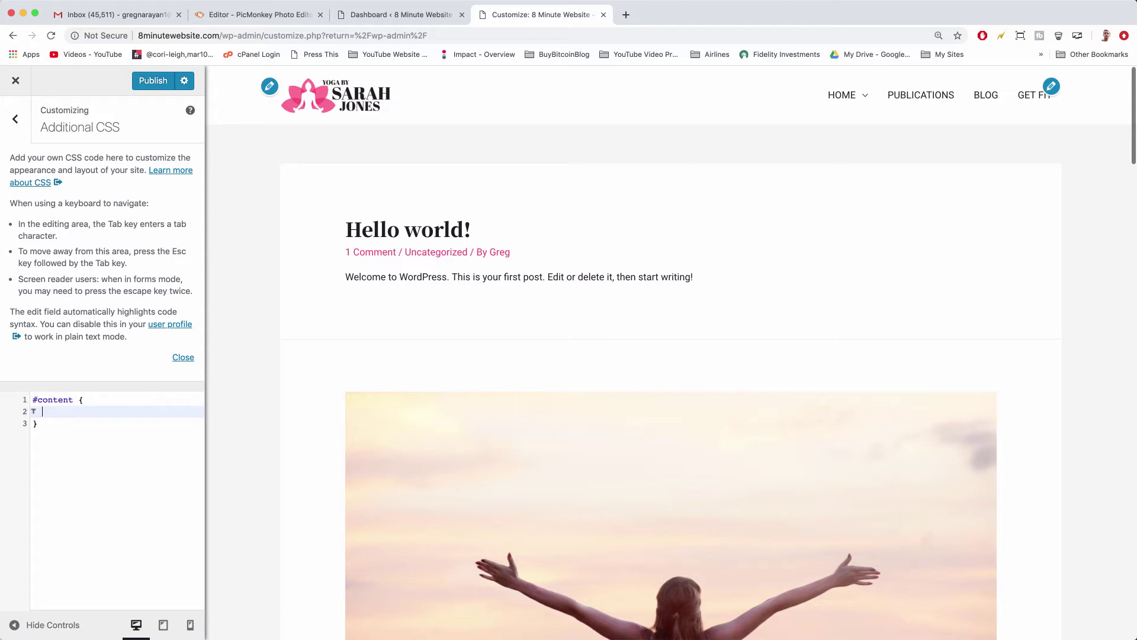
pyautogui.write('background')
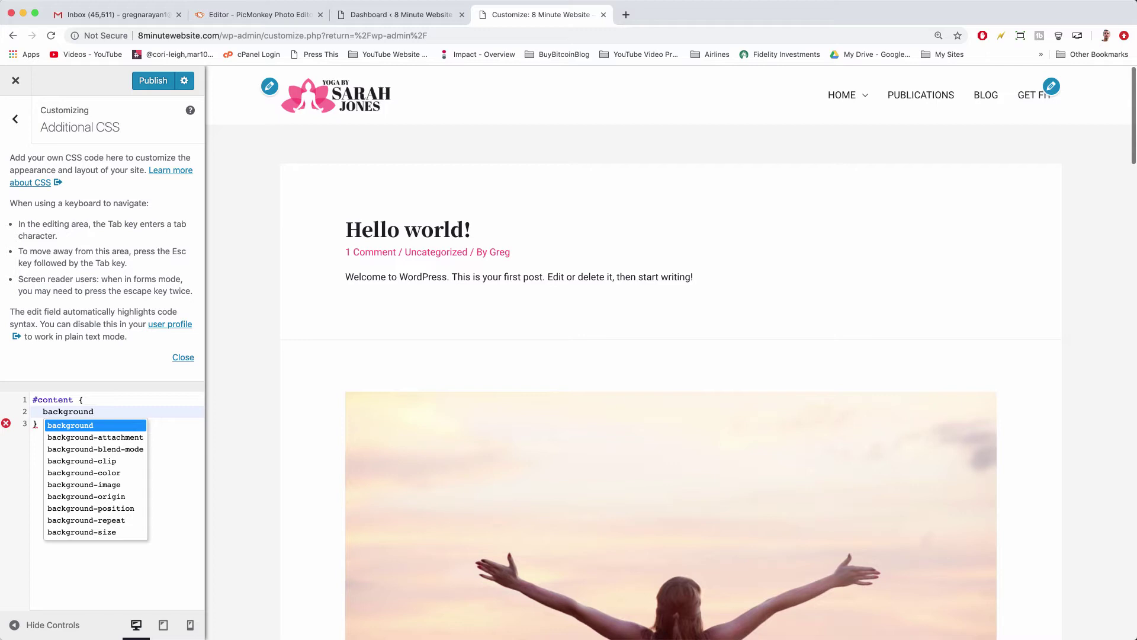
pyautogui.write(': green')
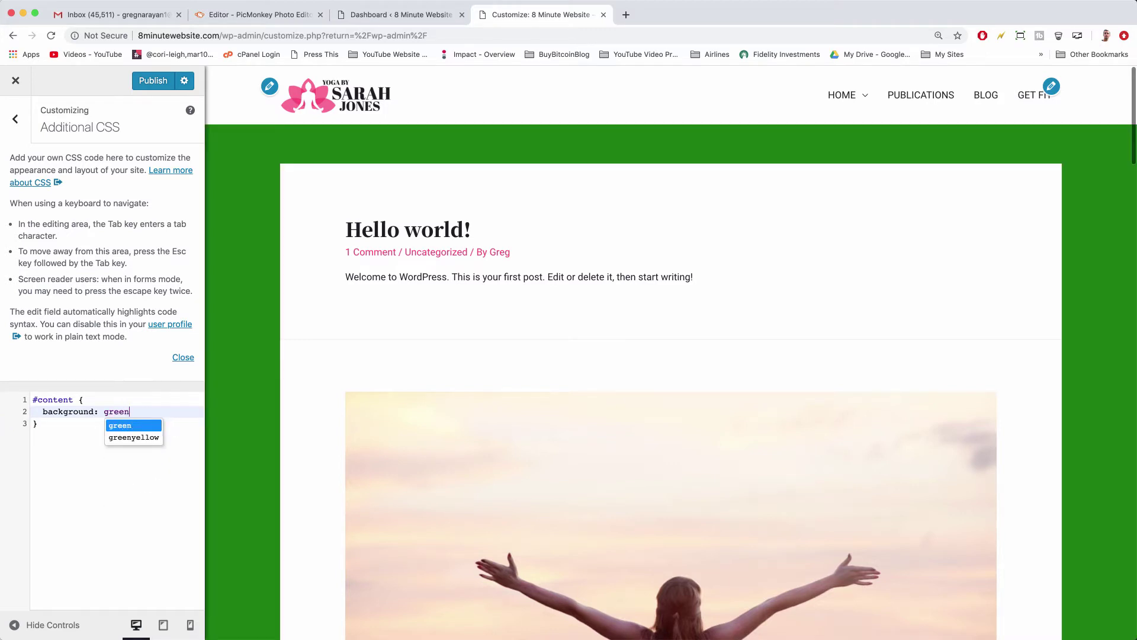
pyautogui.write(';')
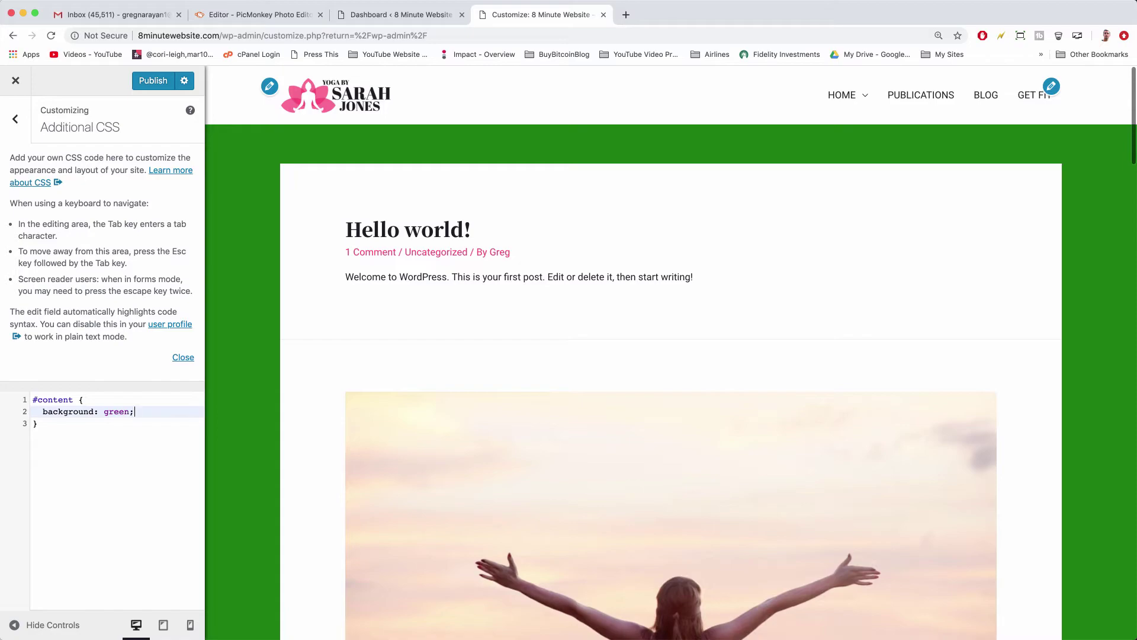
pyautogui.scroll(-4, 269, 411)
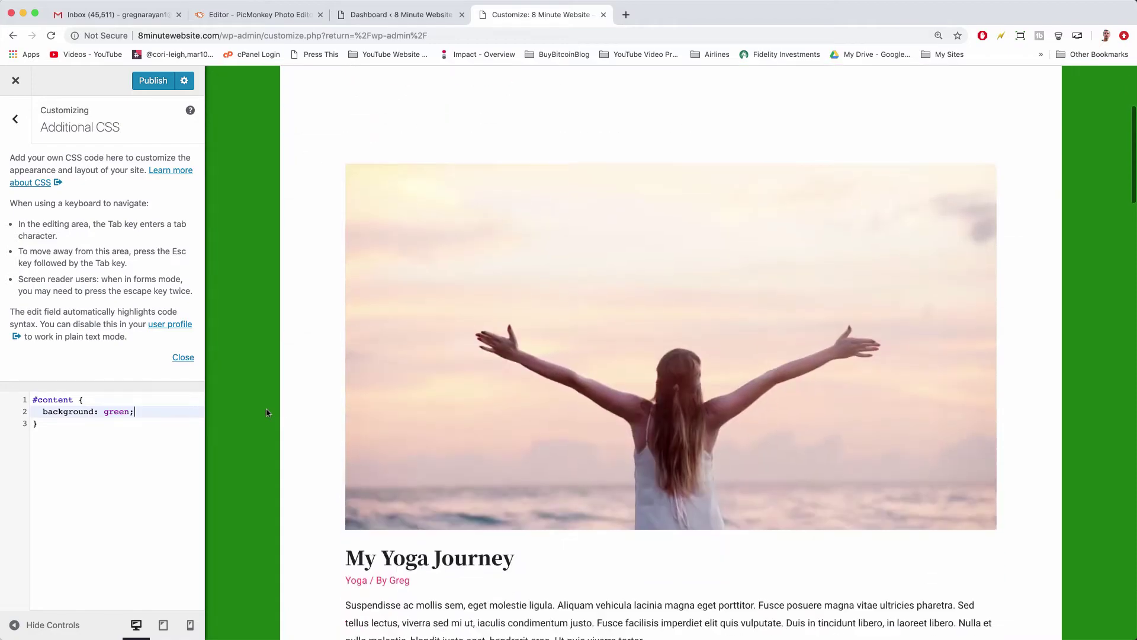
pyautogui.scroll(-20, 266, 413)
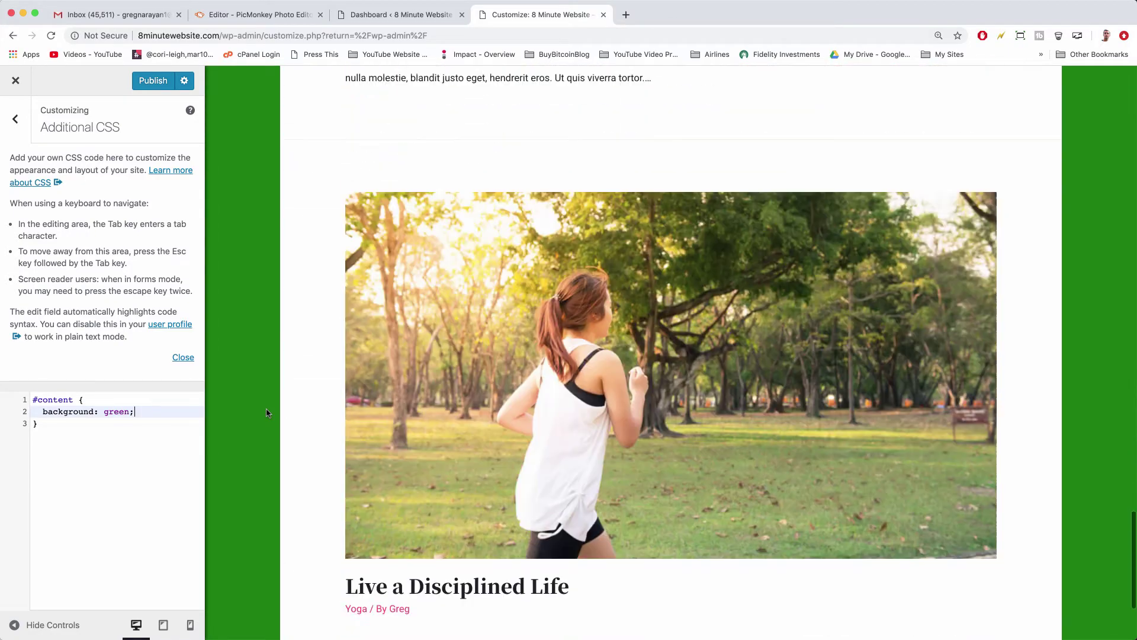
pyautogui.scroll(-3, 266, 412)
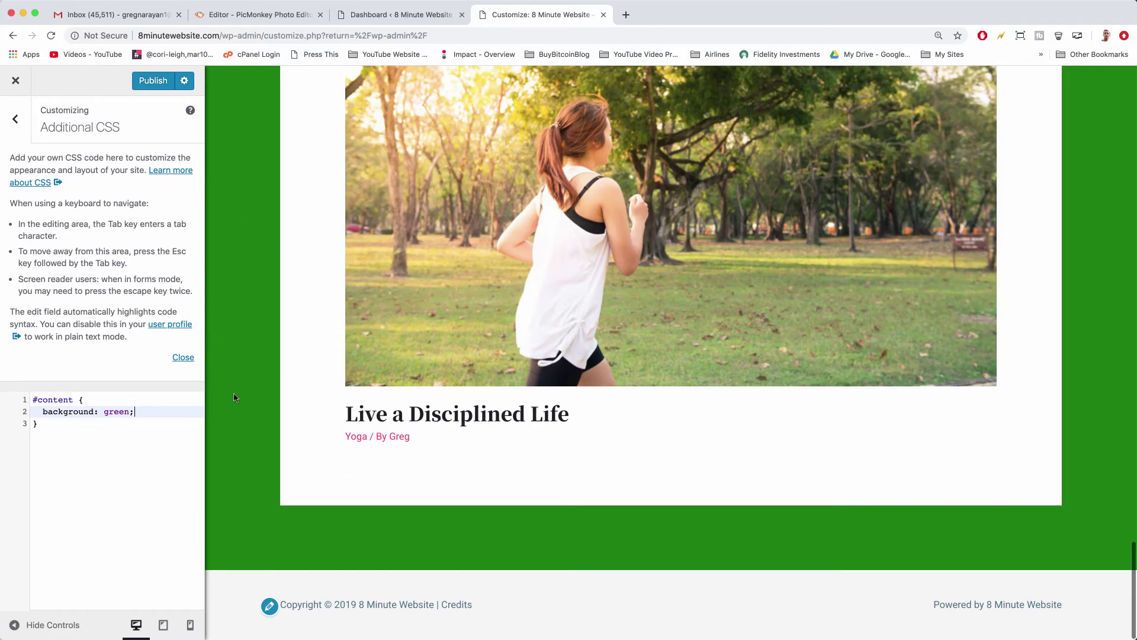
pyautogui.scroll(20, 235, 395)
pyautogui.scroll(15, 235, 397)
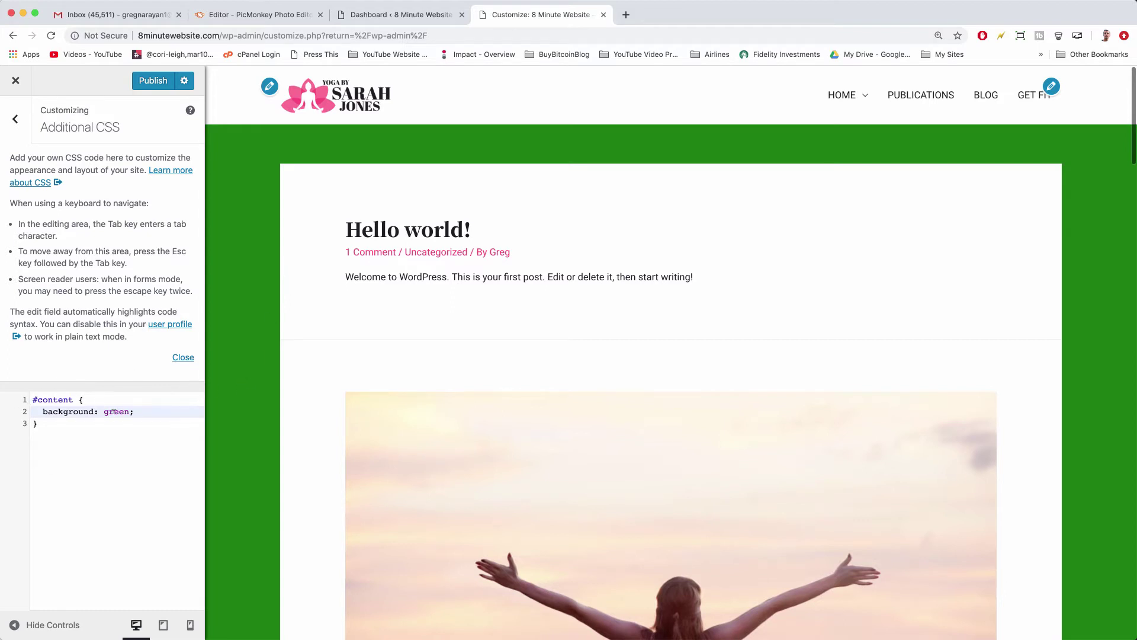
# Change the background to red, briefly try a 'body' selector, then restore '#content'.
pyautogui.doubleClick(113, 411)
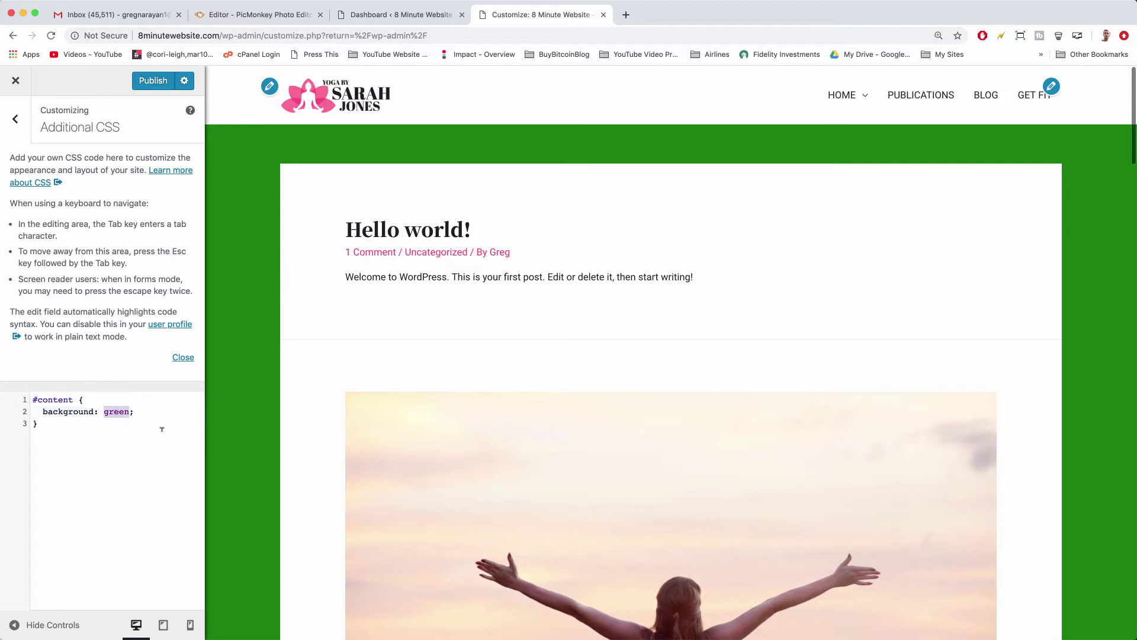
pyautogui.write('red')
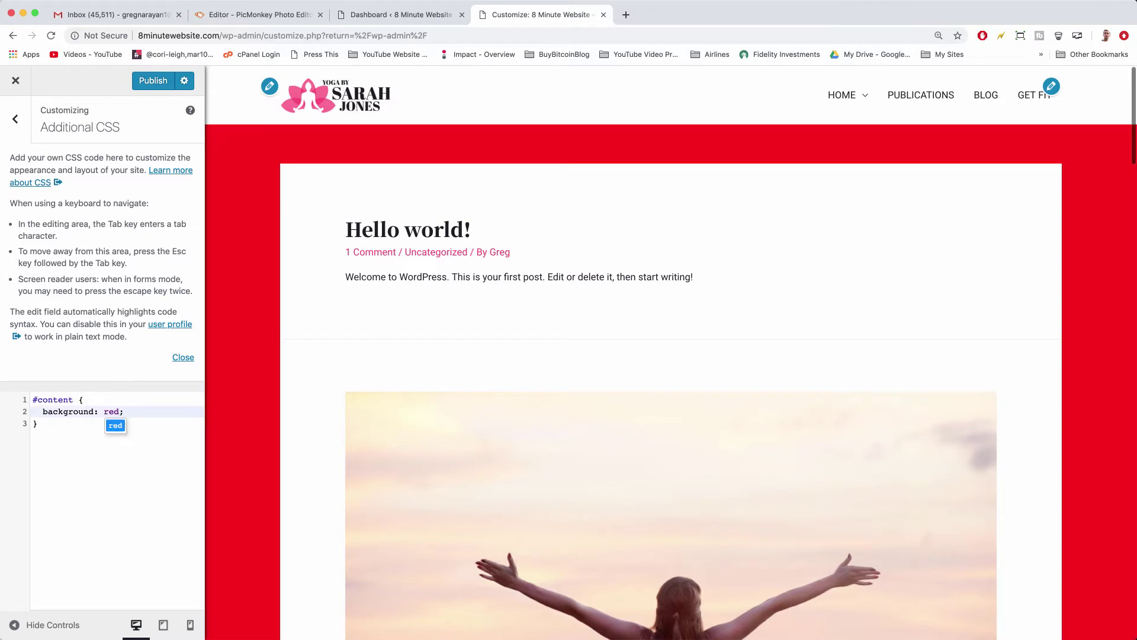
pyautogui.doubleClick(55, 399)
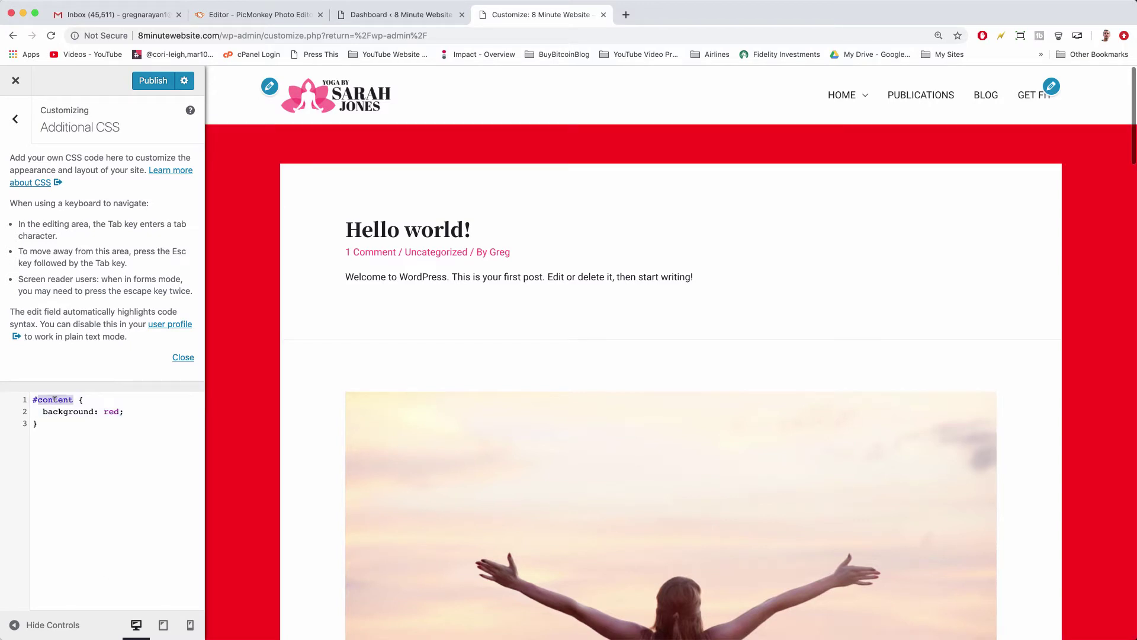
pyautogui.write('body')
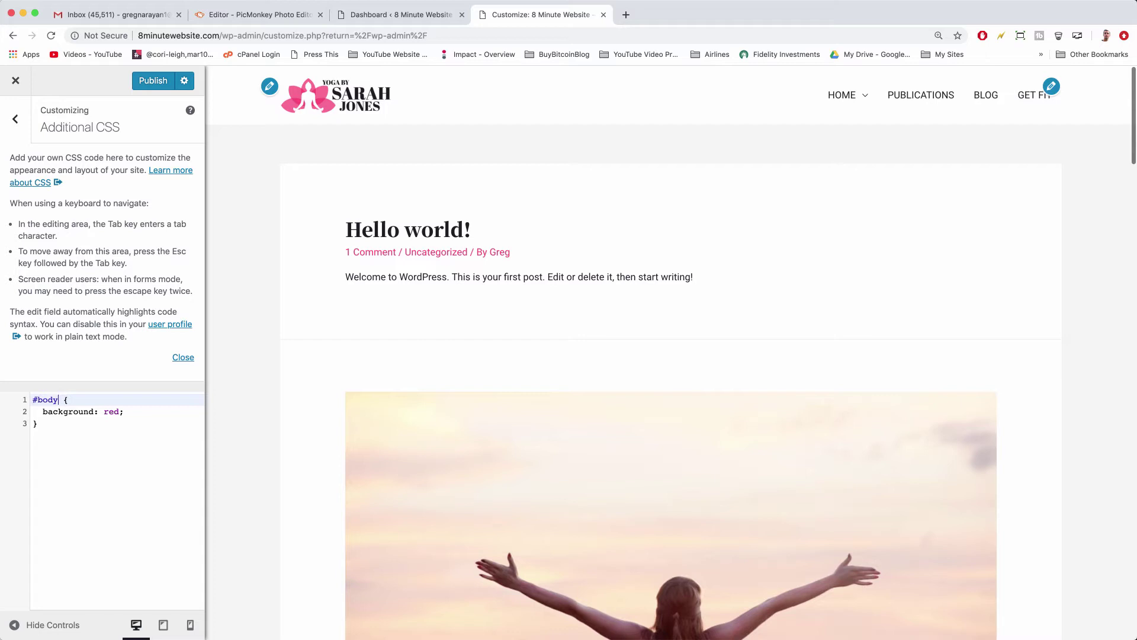
pyautogui.click(35, 399)
pyautogui.press('BackSpace')
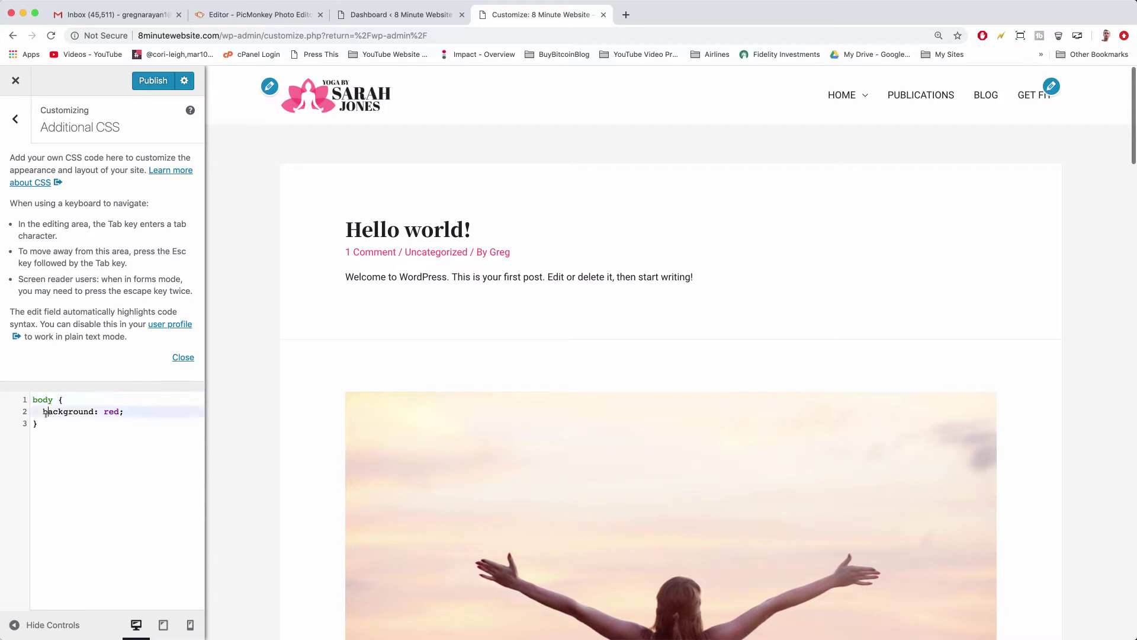
pyautogui.write('#')
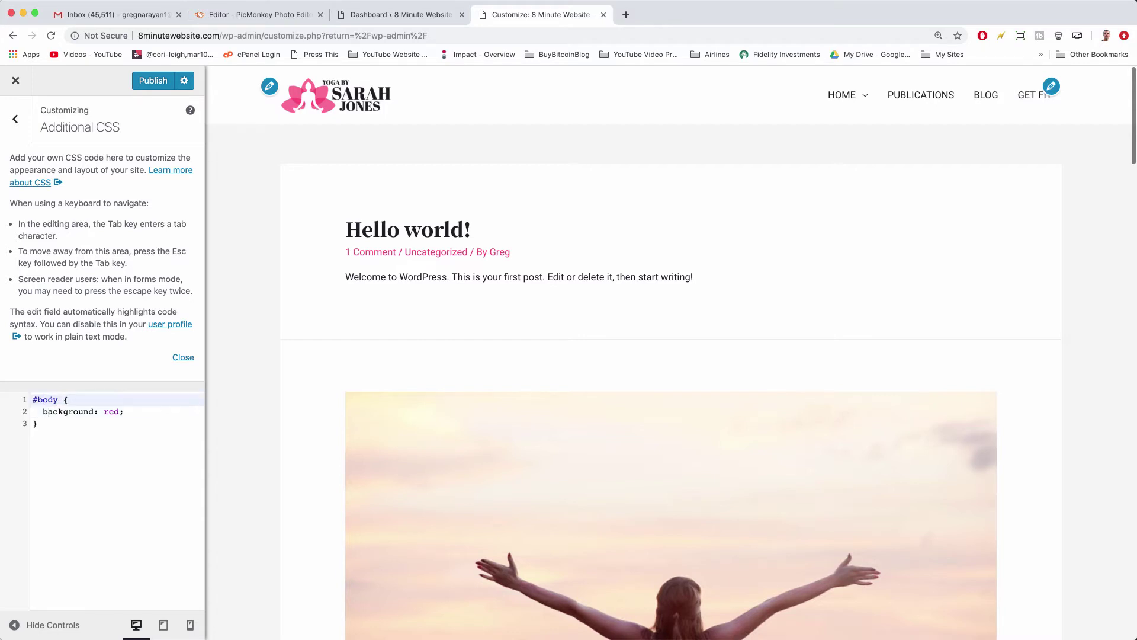
pyautogui.press('BackSpace')
pyautogui.press('BackSpace')
pyautogui.press('BackSpace')
pyautogui.press('BackSpace')
pyautogui.write('content')
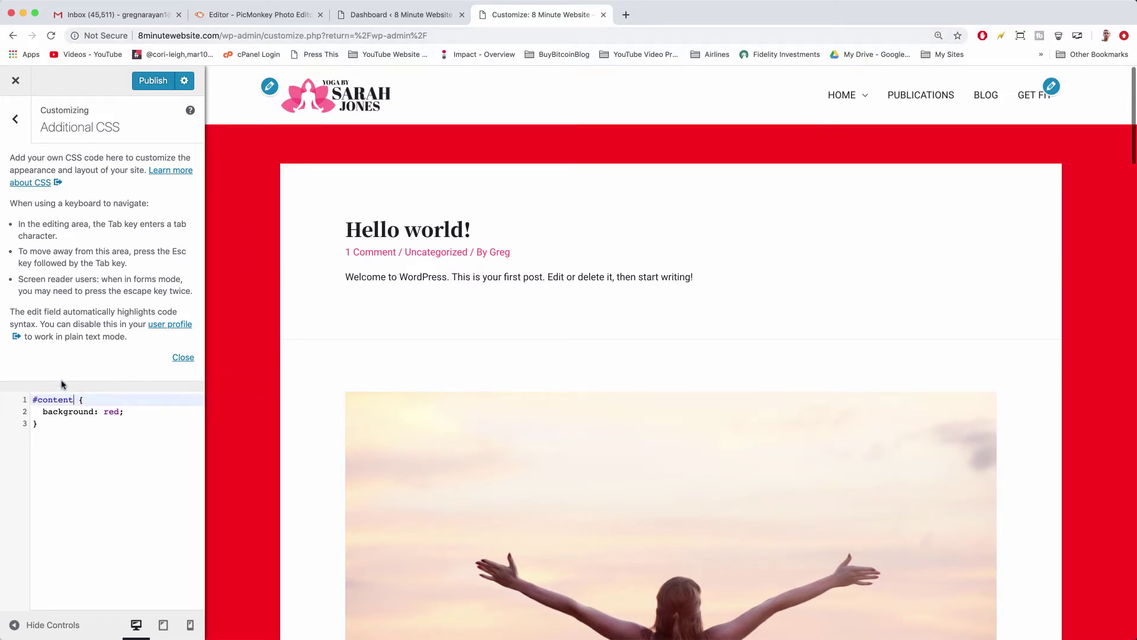
pyautogui.click(66, 422)
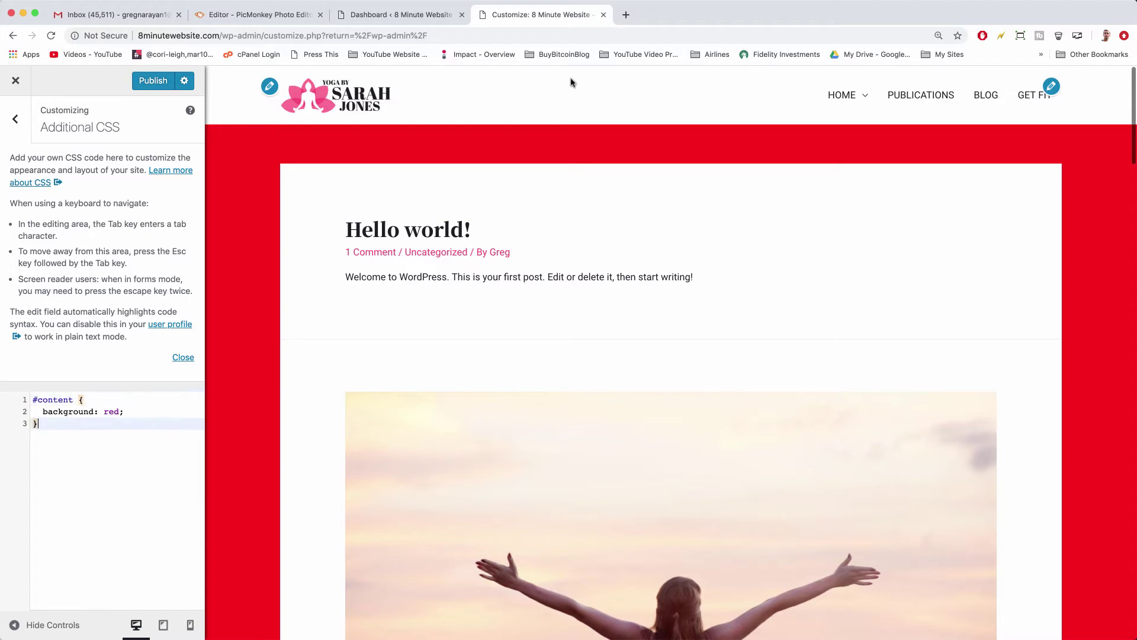
# Open Pixlr Editor in a new tab and create a blank 800x600 image.
pyautogui.click(626, 16)
pyautogui.write('pixlr')
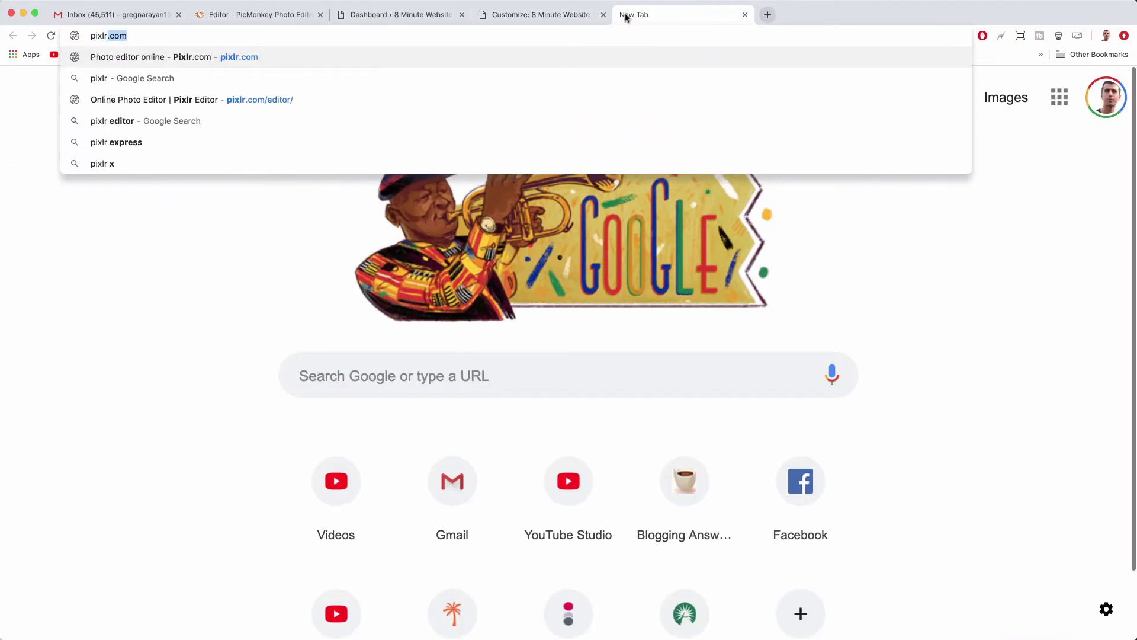
pyautogui.press('Return')
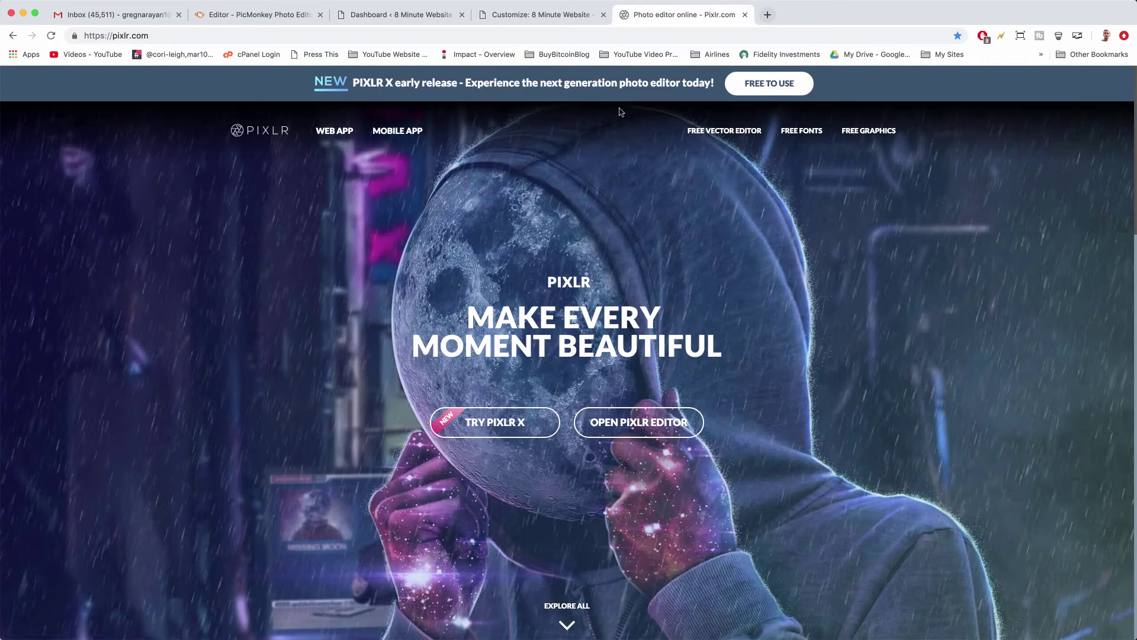
pyautogui.click(627, 423)
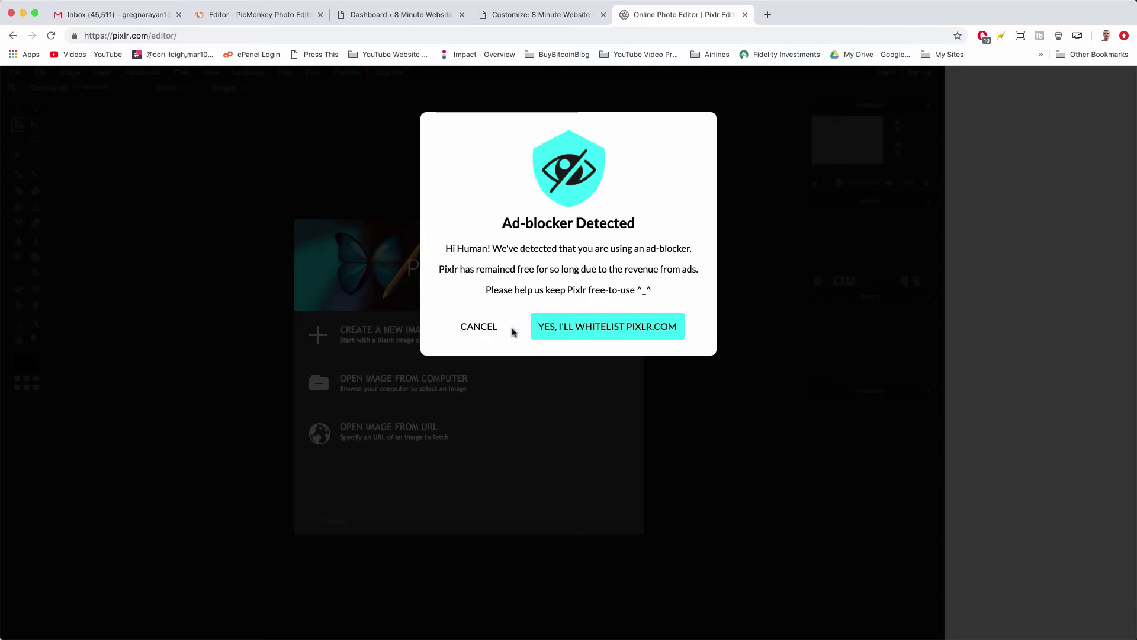
pyautogui.click(488, 329)
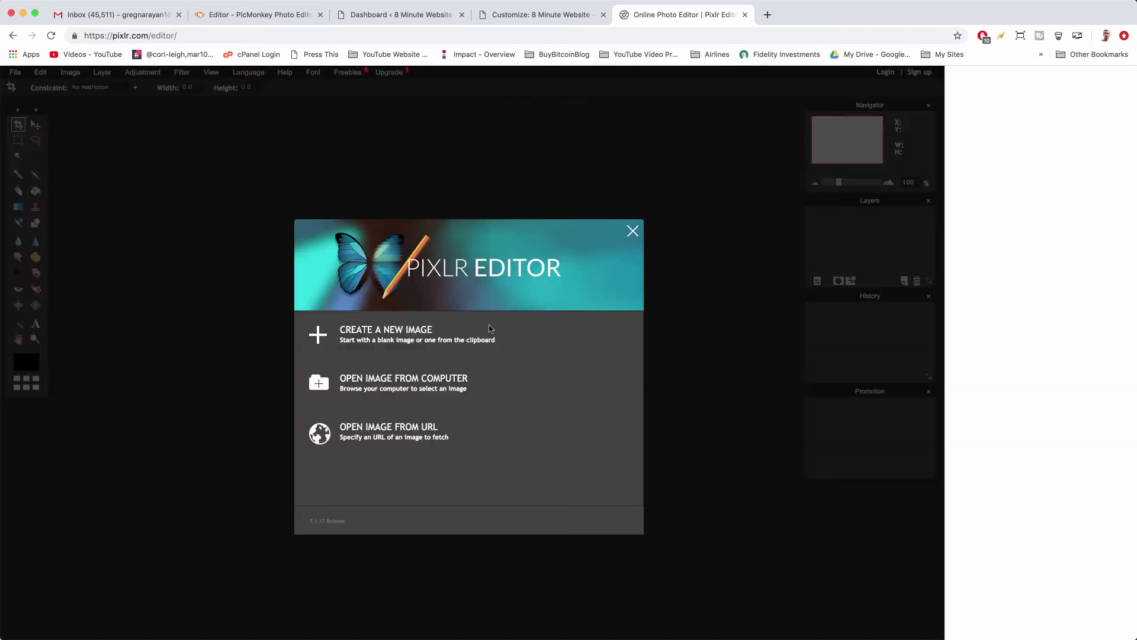
pyautogui.click(394, 332)
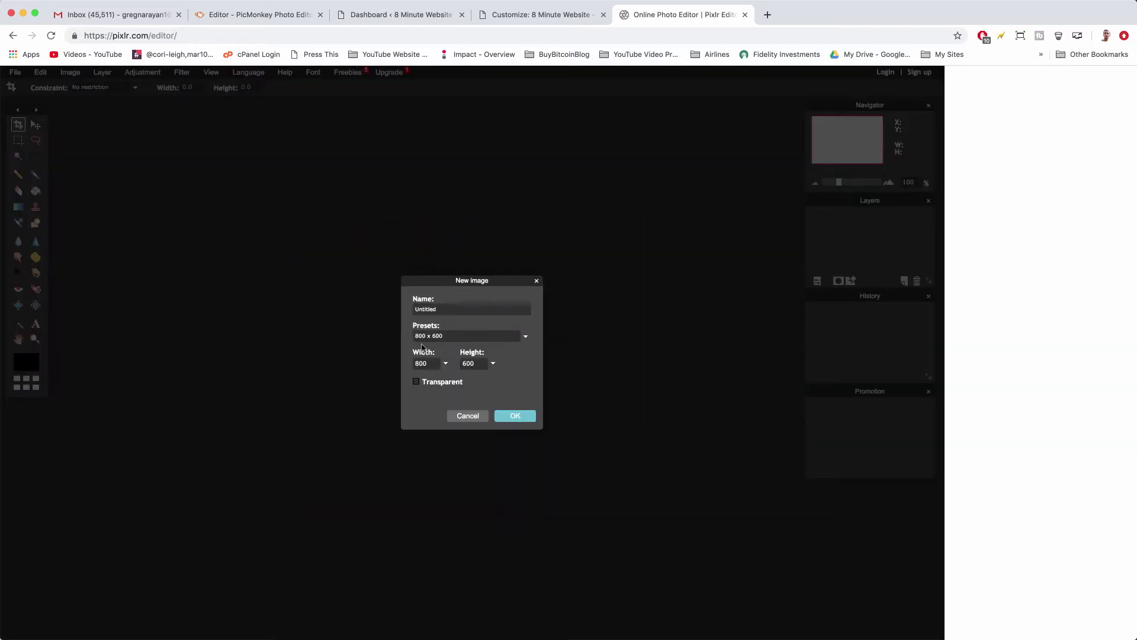
pyautogui.click(514, 416)
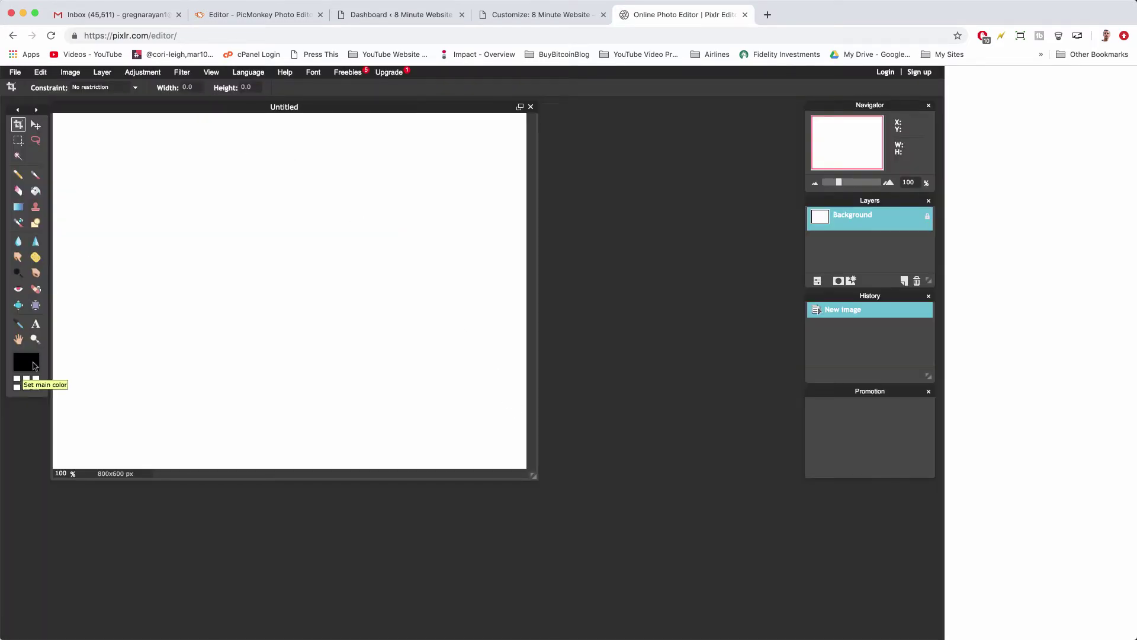
# Pick pale pink ffc9c9 as the main colour and copy its hex code.
pyautogui.click(25, 368)
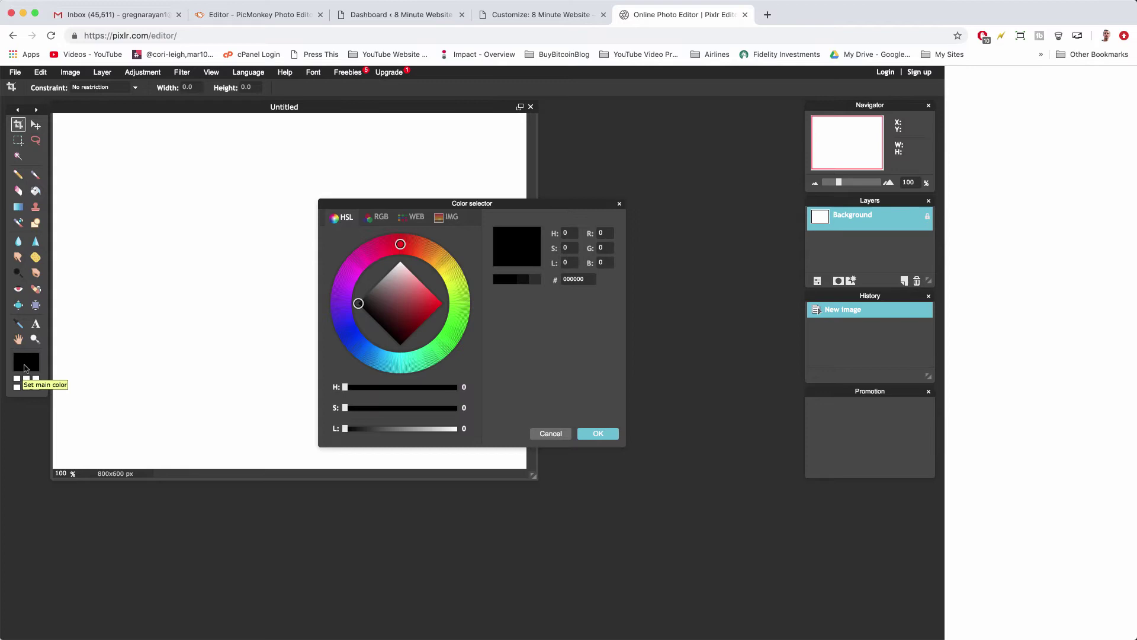
pyautogui.moveTo(382, 294); pyautogui.dragTo(408, 288)
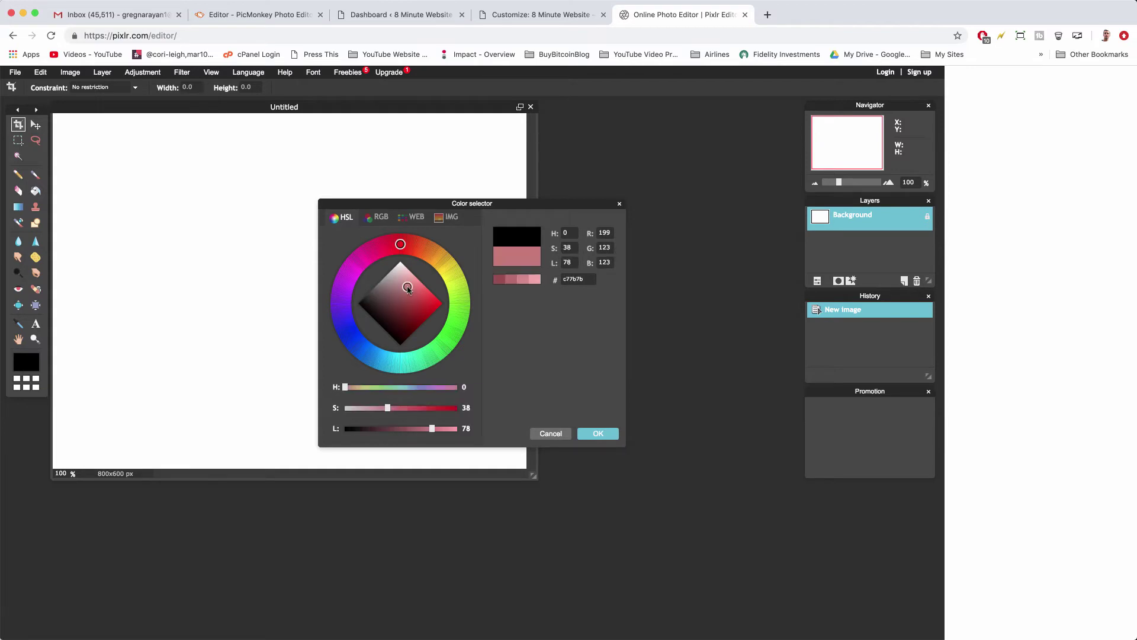
pyautogui.click(531, 279)
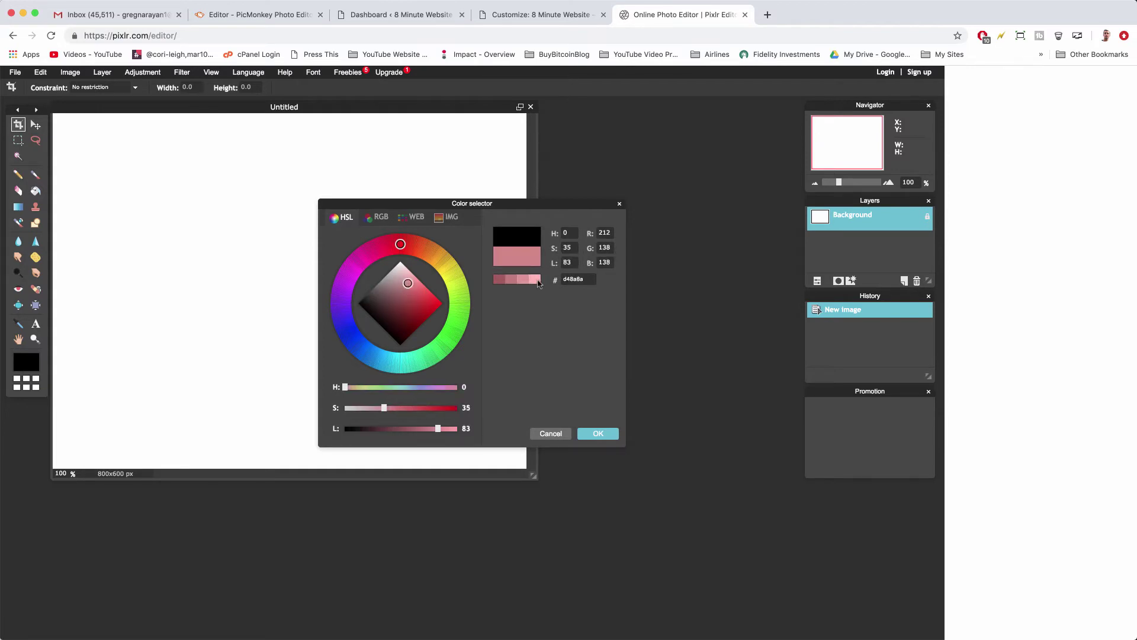
pyautogui.click(538, 282)
pyautogui.click(537, 280)
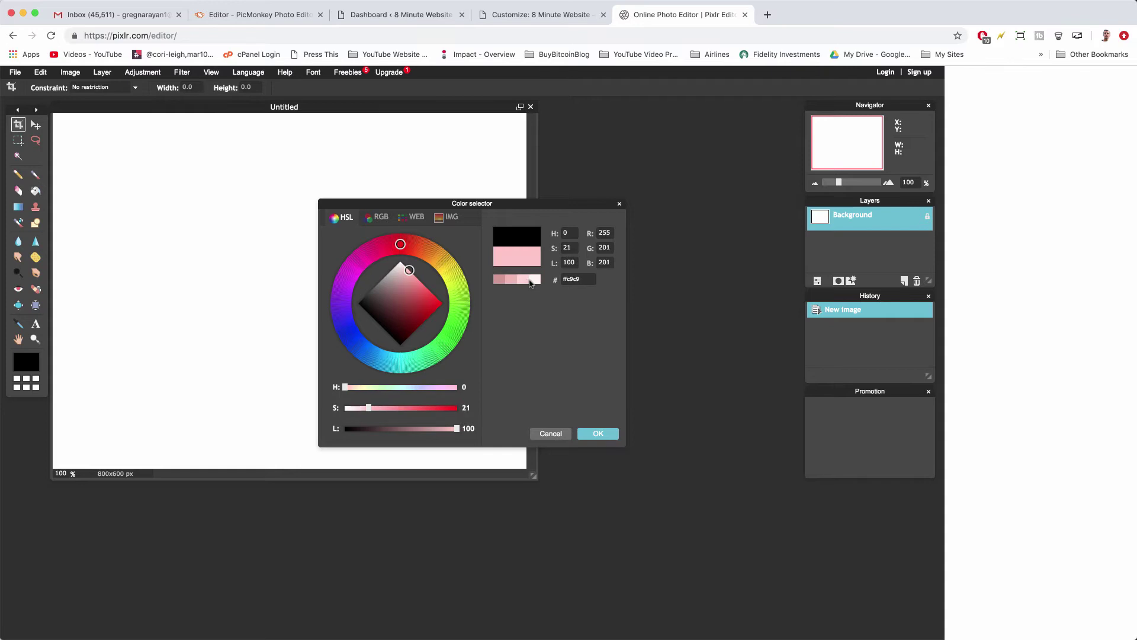
pyautogui.rightClick(566, 276)
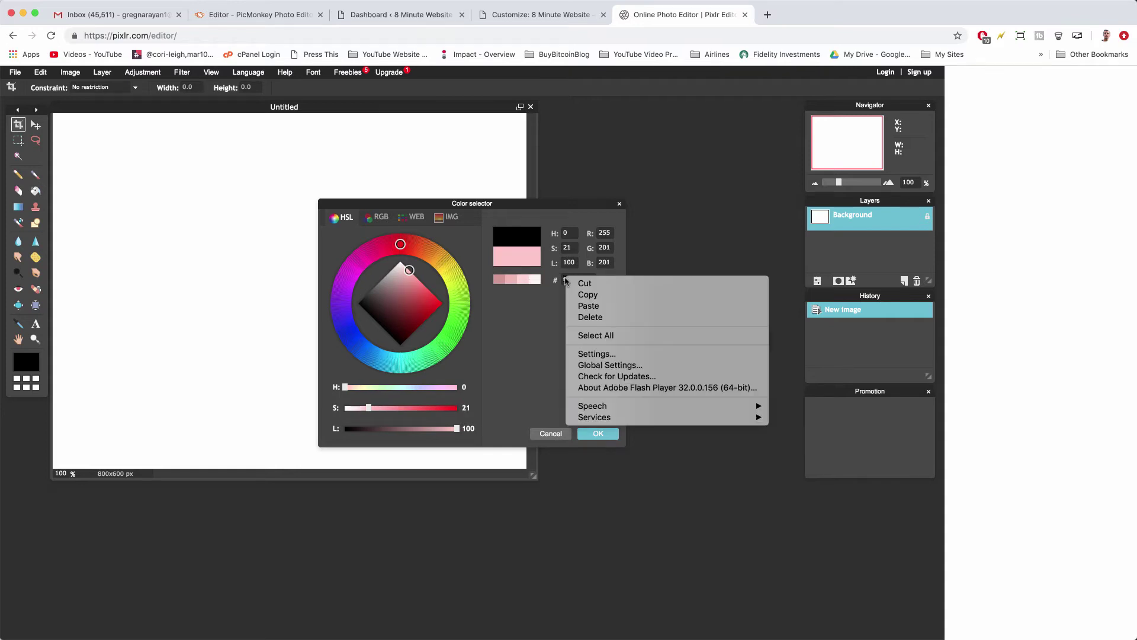
pyautogui.click(583, 299)
# Replace 'red' with '#ffc9c9' in the #content rule and publish the CSS.
pyautogui.click(516, 18)
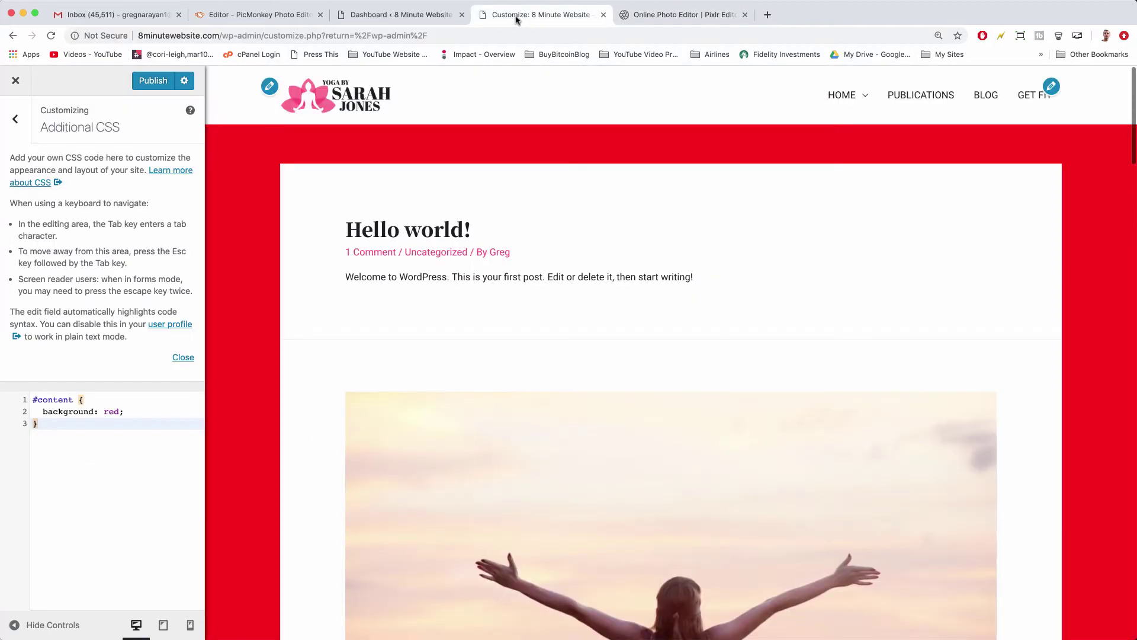
pyautogui.doubleClick(109, 411)
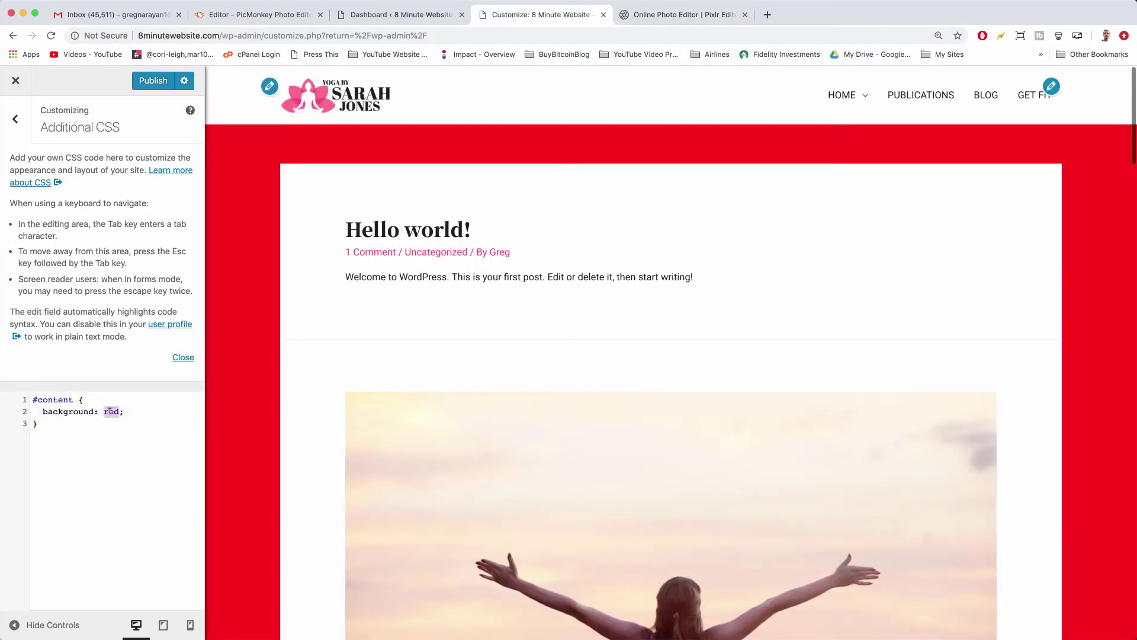
pyautogui.press('super+v')
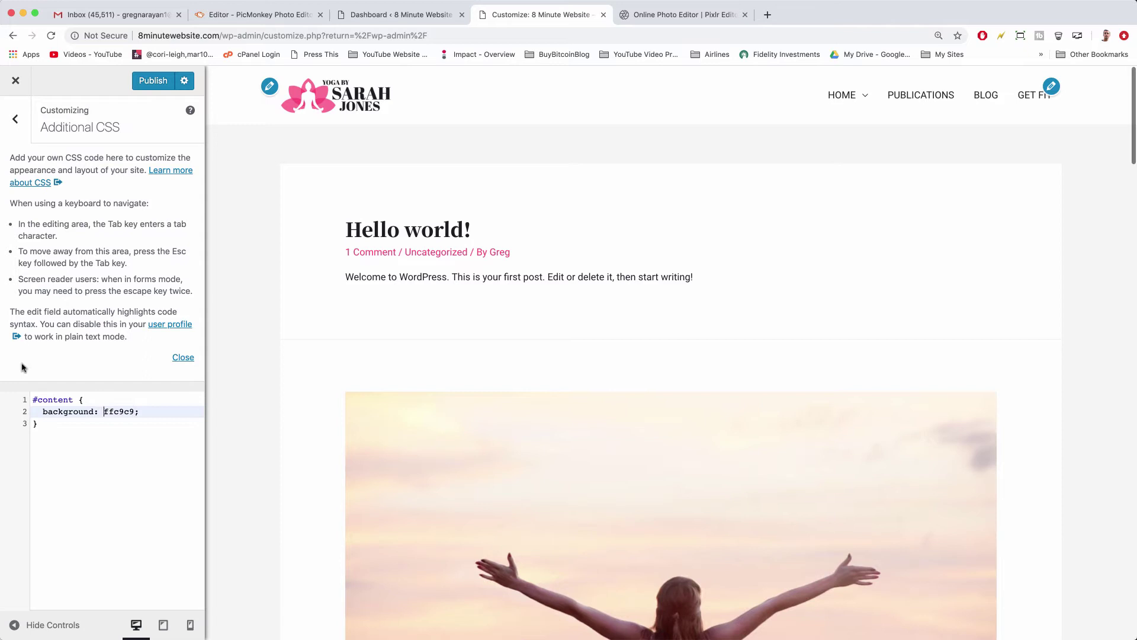
pyautogui.write('#')
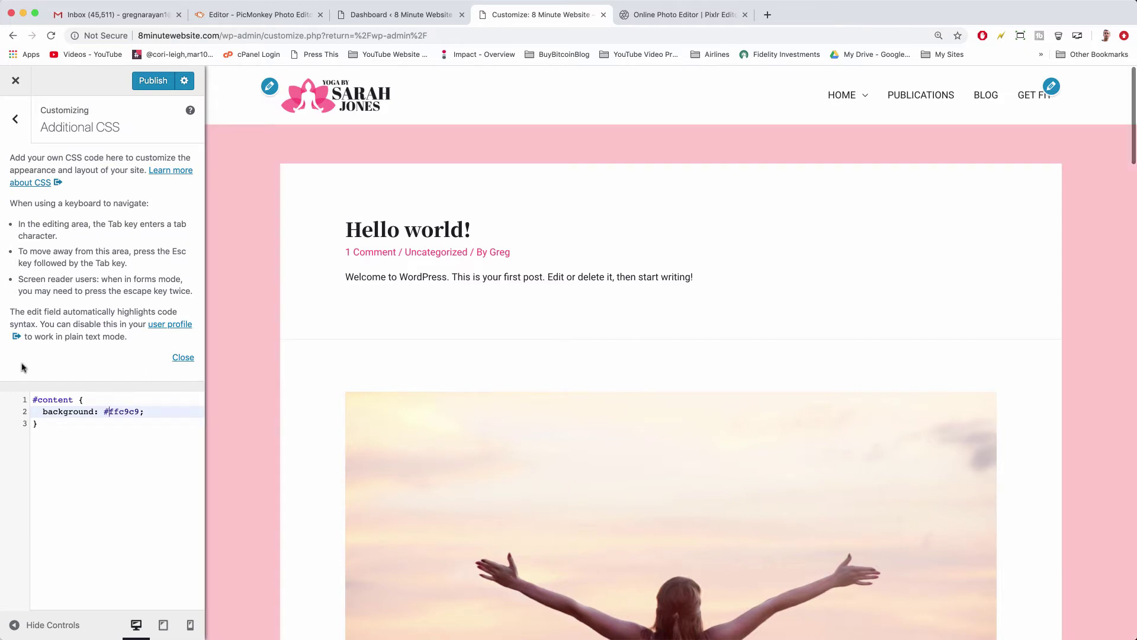
pyautogui.click(78, 423)
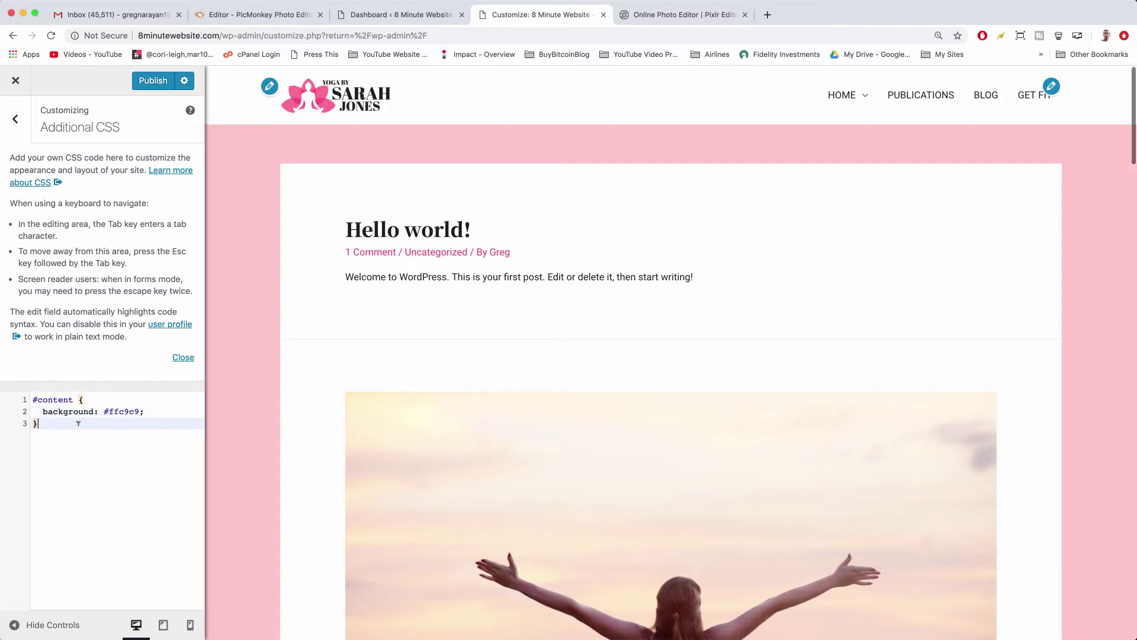
pyautogui.click(149, 410)
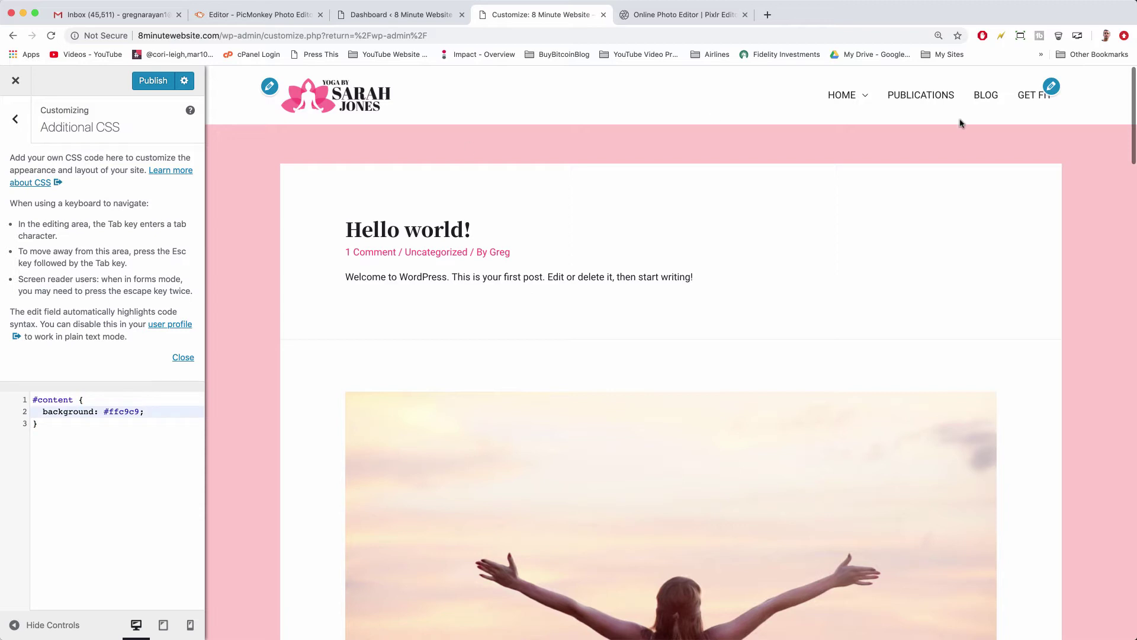
pyautogui.click(153, 81)
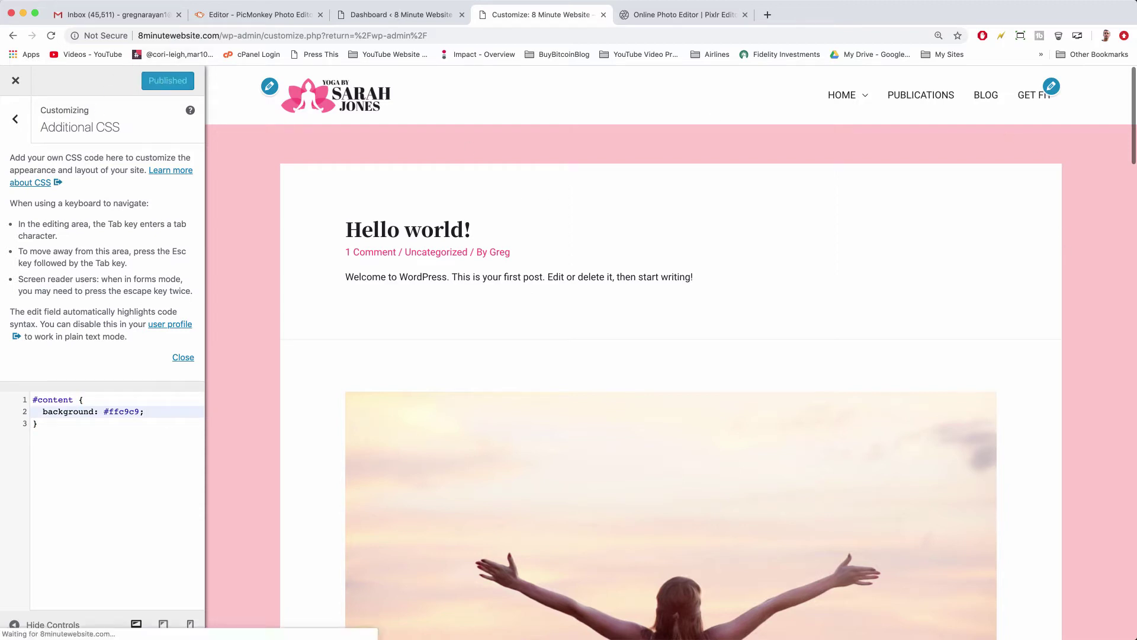
# Open the dashboard in a new tab, view the live site and go to Publications.
pyautogui.rightClick(20, 93)
pyautogui.click(65, 99)
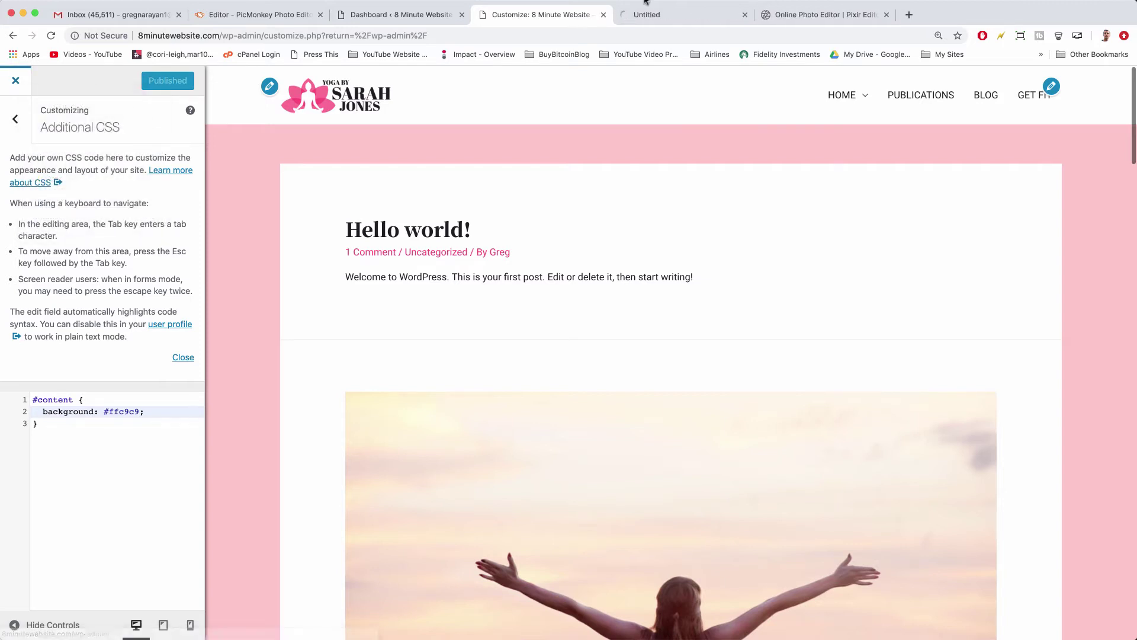
pyautogui.click(669, 22)
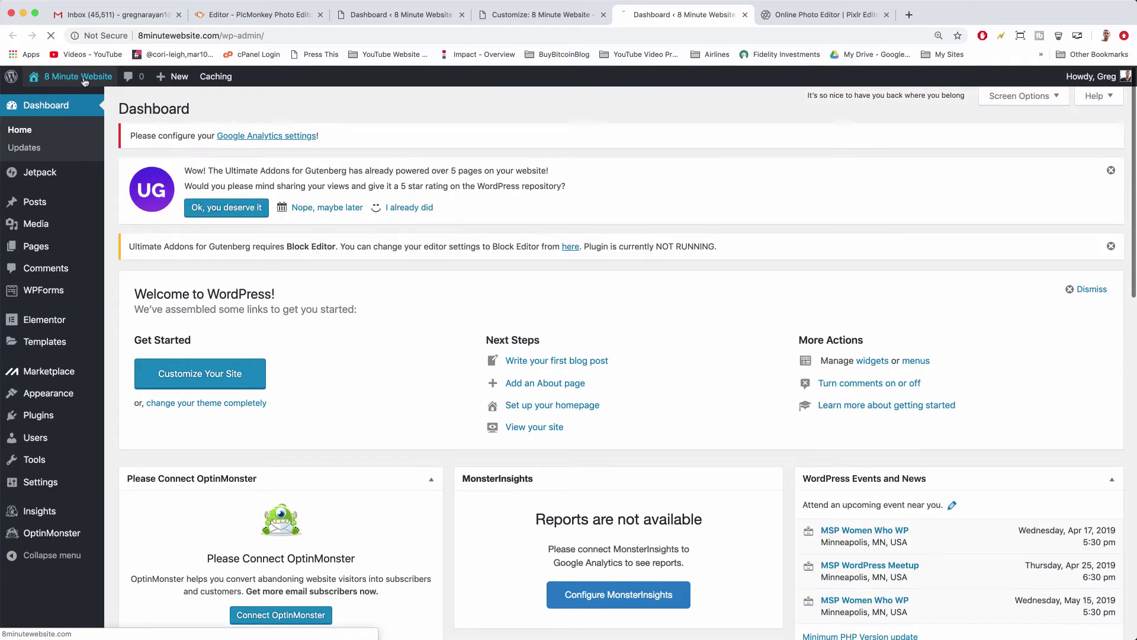
pyautogui.click(84, 81)
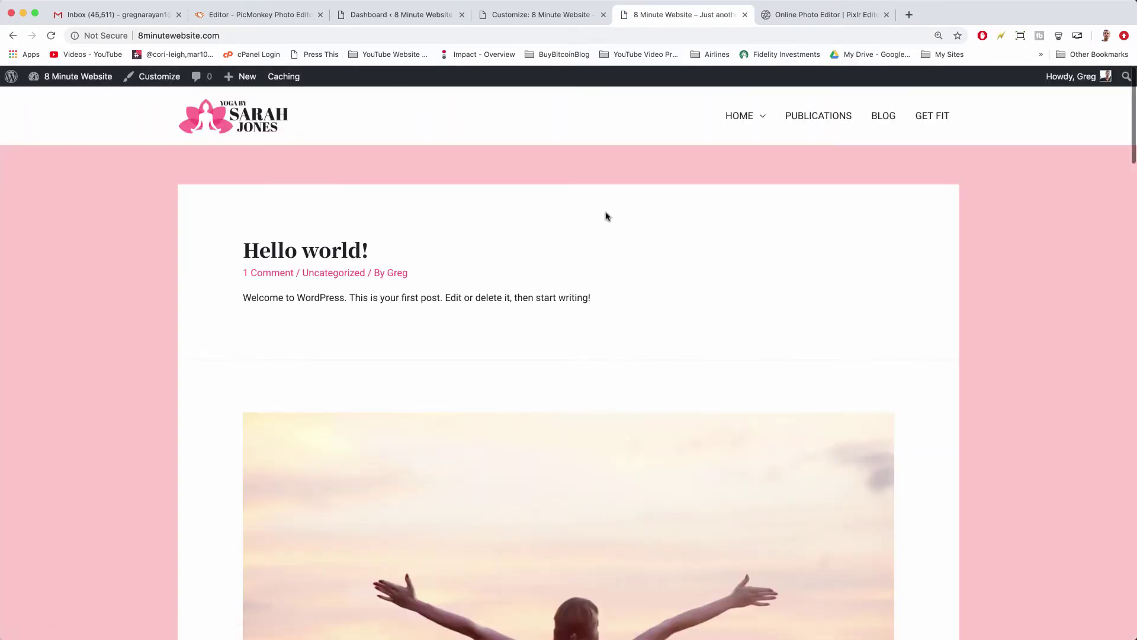
pyautogui.scroll(-10, 605, 215)
pyautogui.scroll(10, 605, 216)
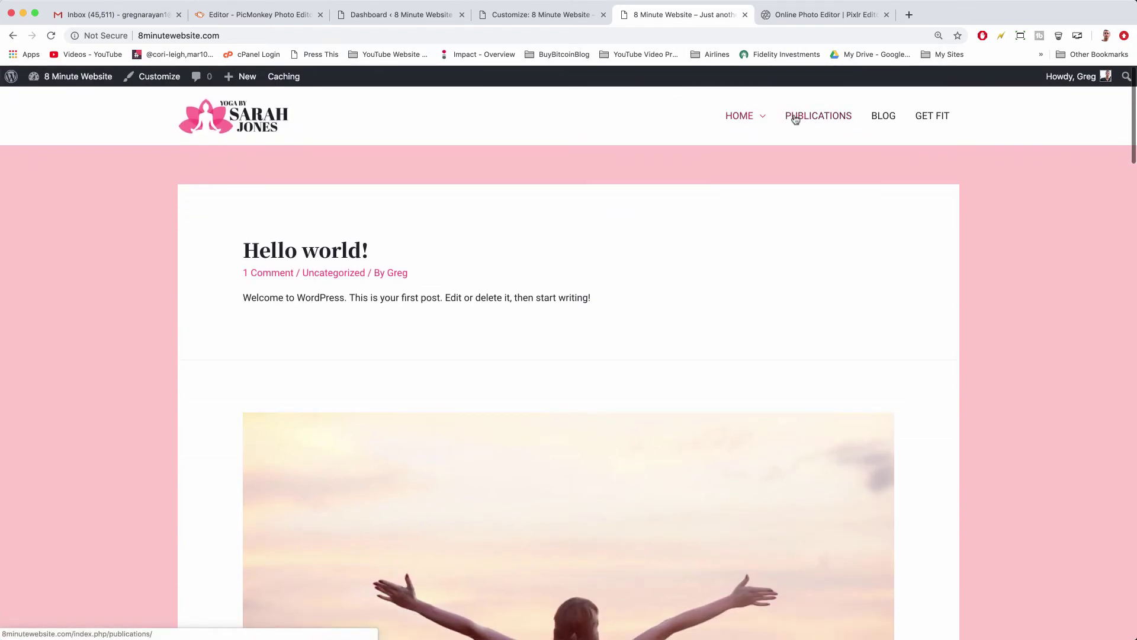
pyautogui.click(795, 118)
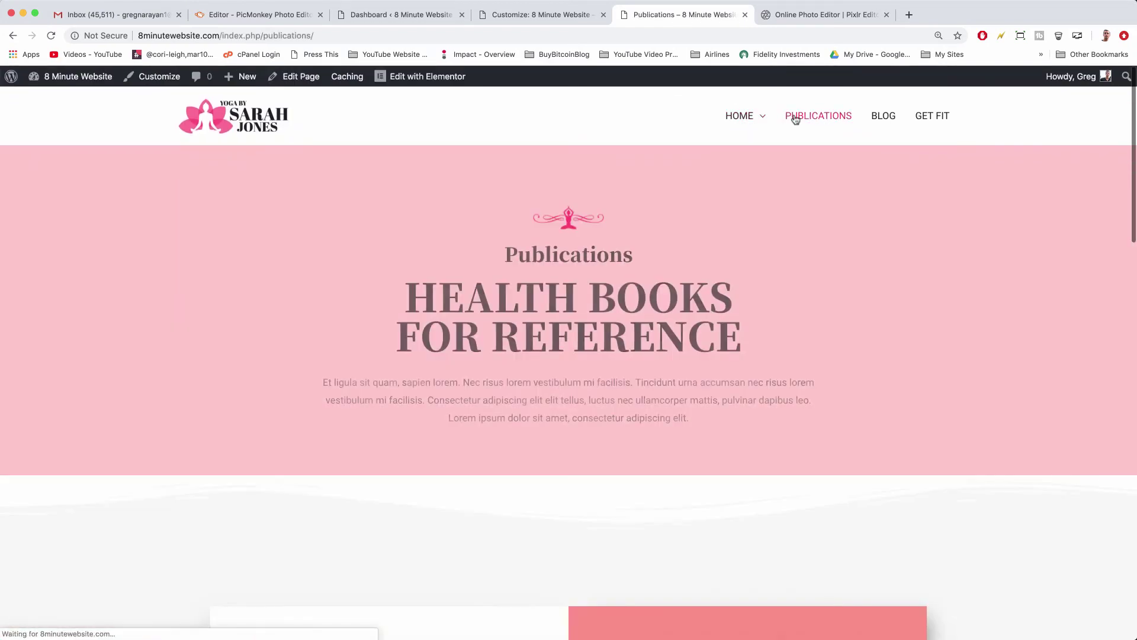
pyautogui.scroll(-5, 285, 348)
pyautogui.scroll(-5, 285, 350)
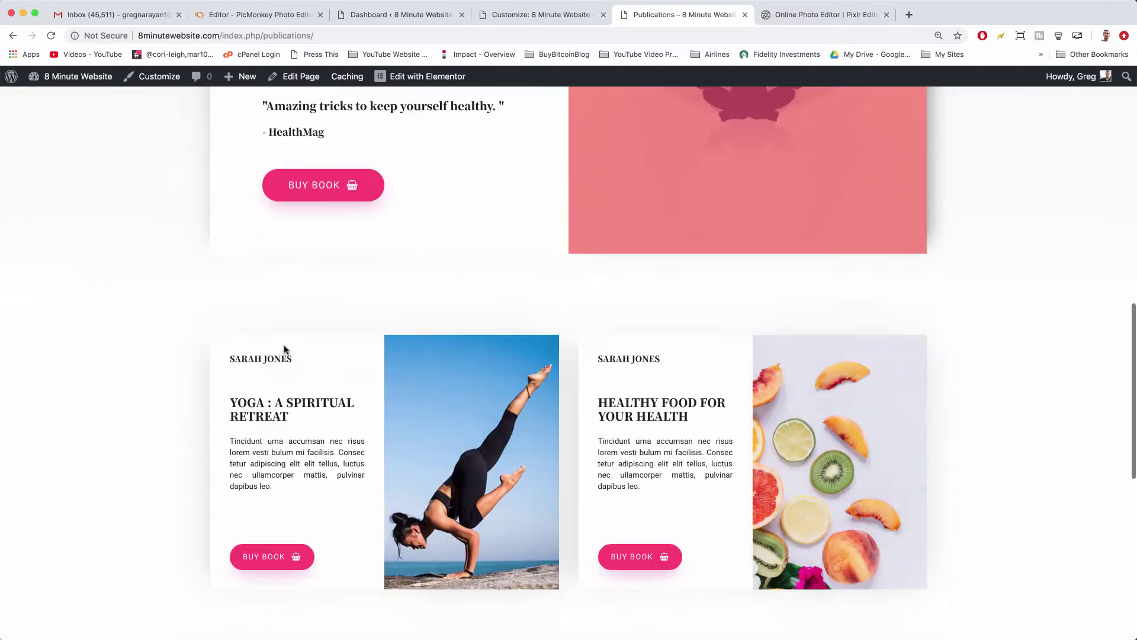
pyautogui.scroll(10, 680, 239)
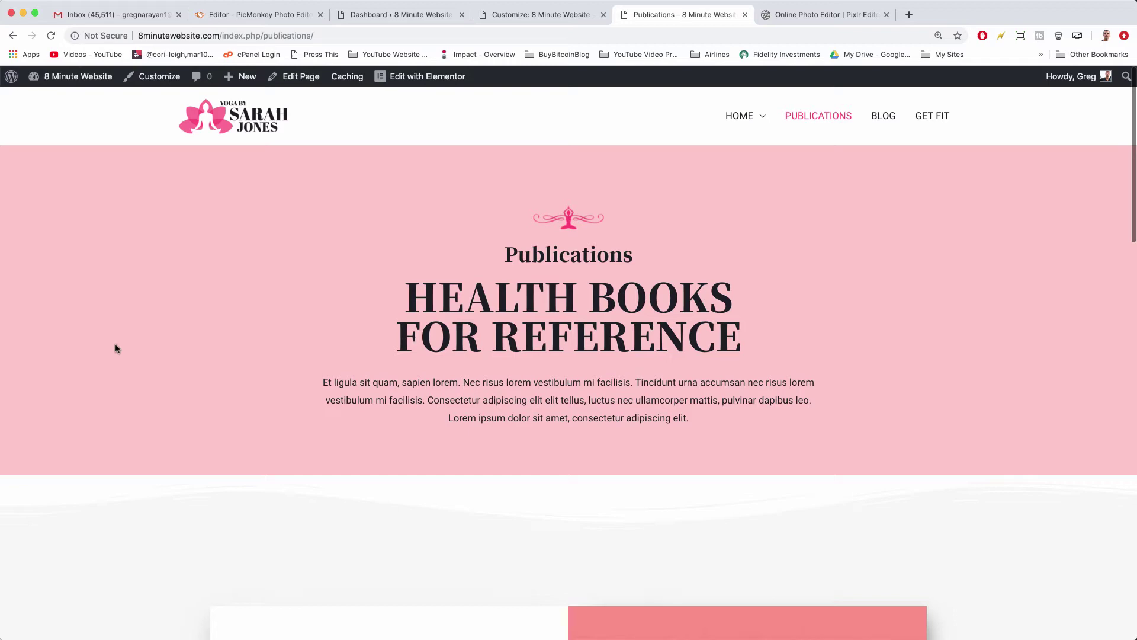
pyautogui.rightClick(50, 216)
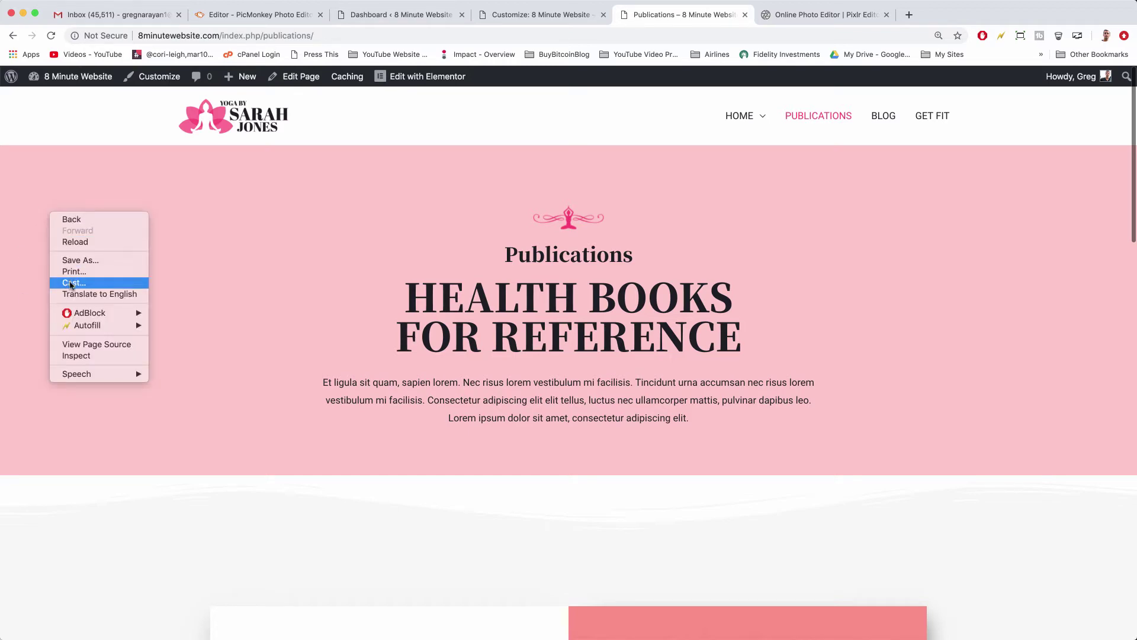
pyautogui.click(82, 356)
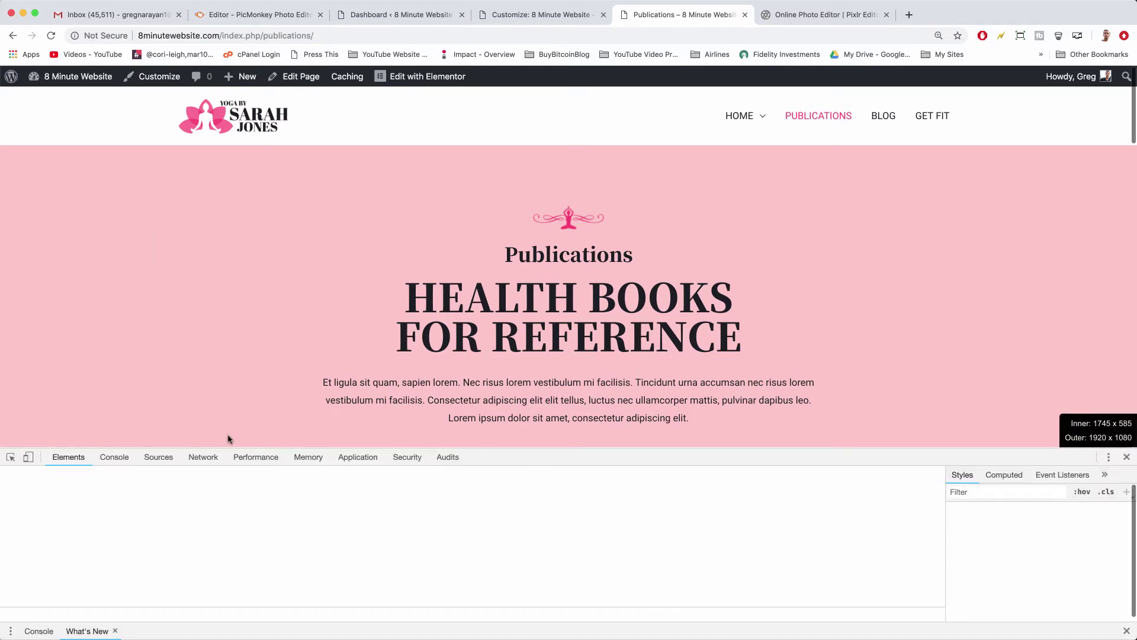
pyautogui.scroll(10, 95, 538)
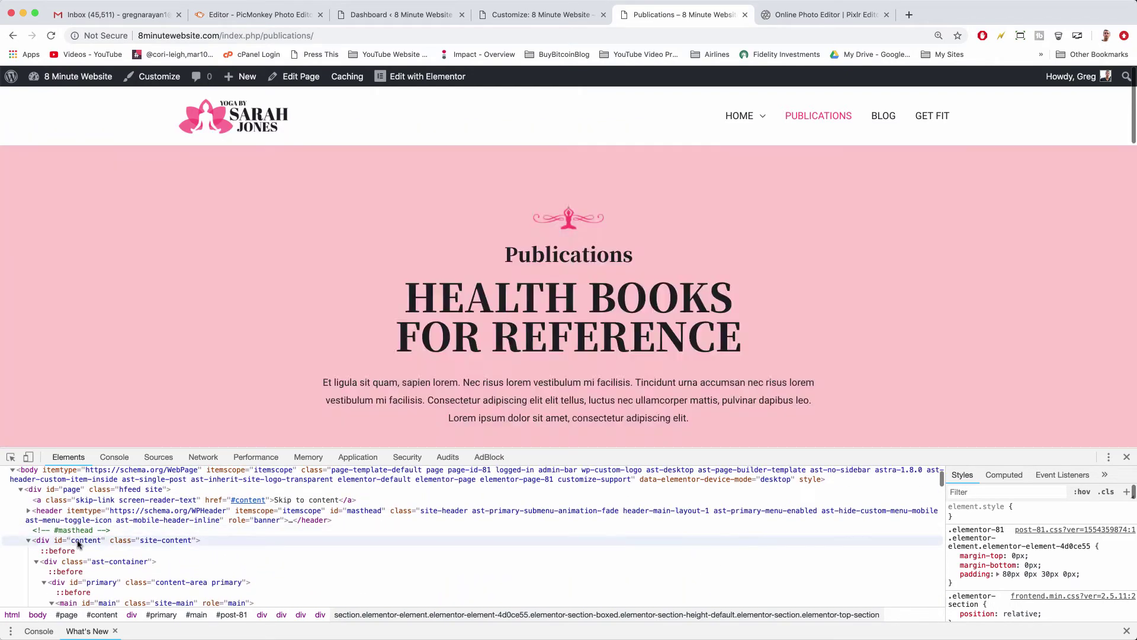
pyautogui.click(70, 540)
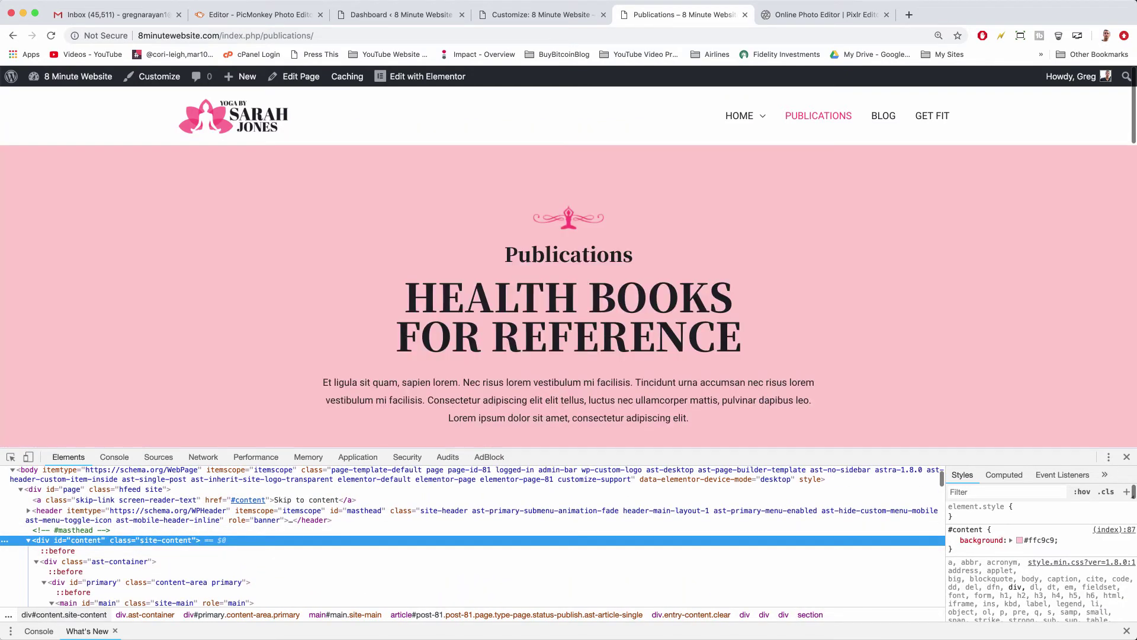
pyautogui.click(1125, 456)
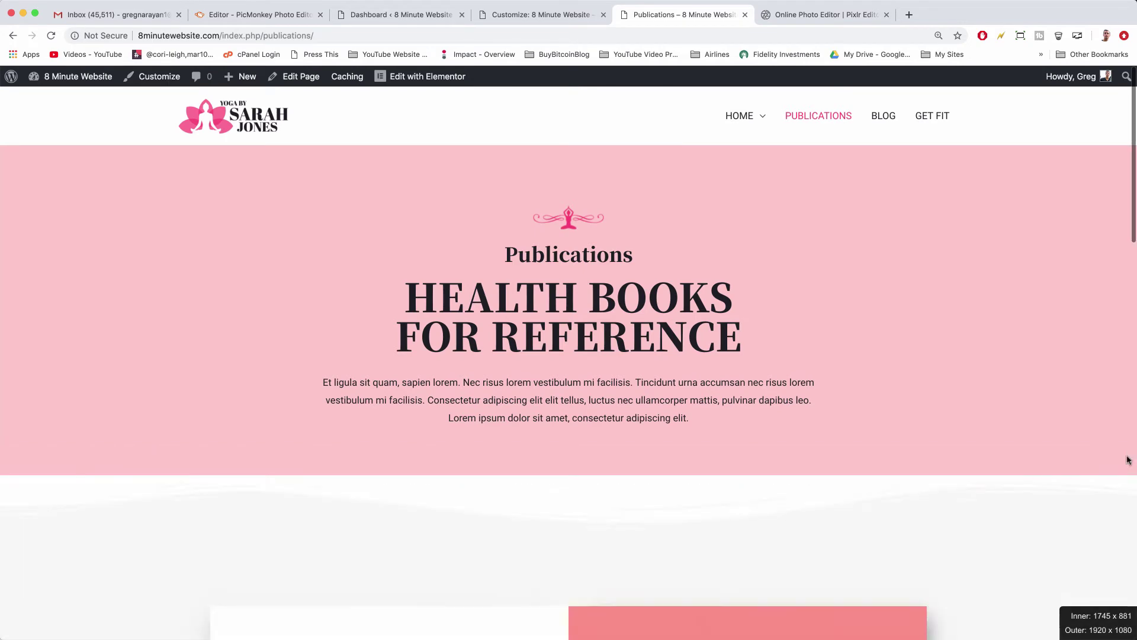
# Scroll the Elementor canvas down to the section with the two book cards.
pyautogui.scroll(-5, 452, 262)
pyautogui.scroll(-6, 452, 263)
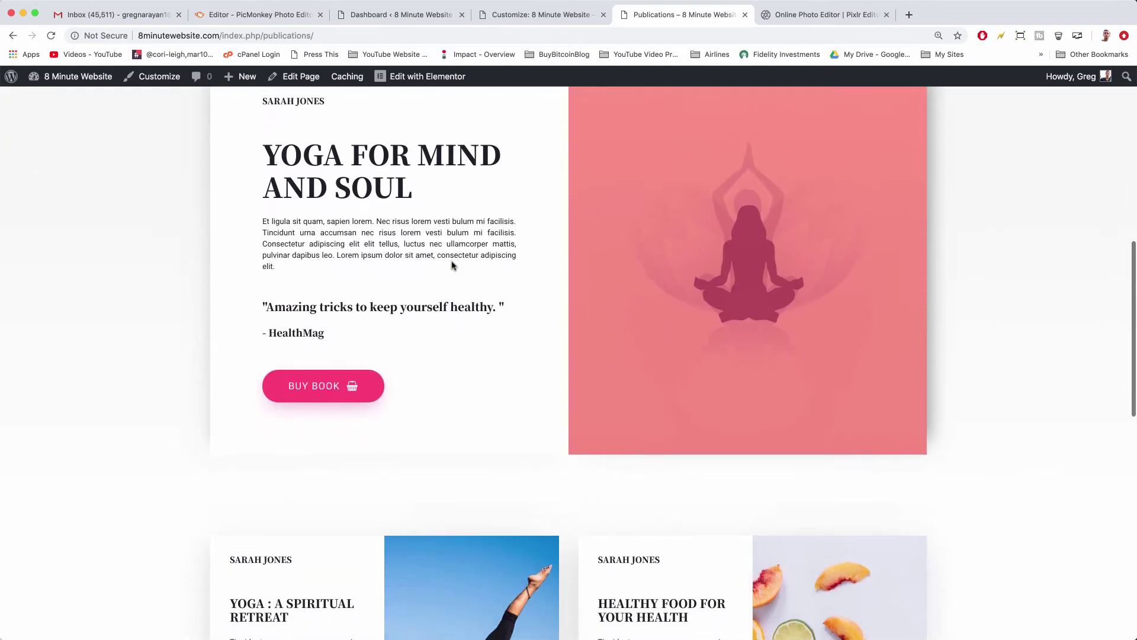
pyautogui.scroll(6, 452, 262)
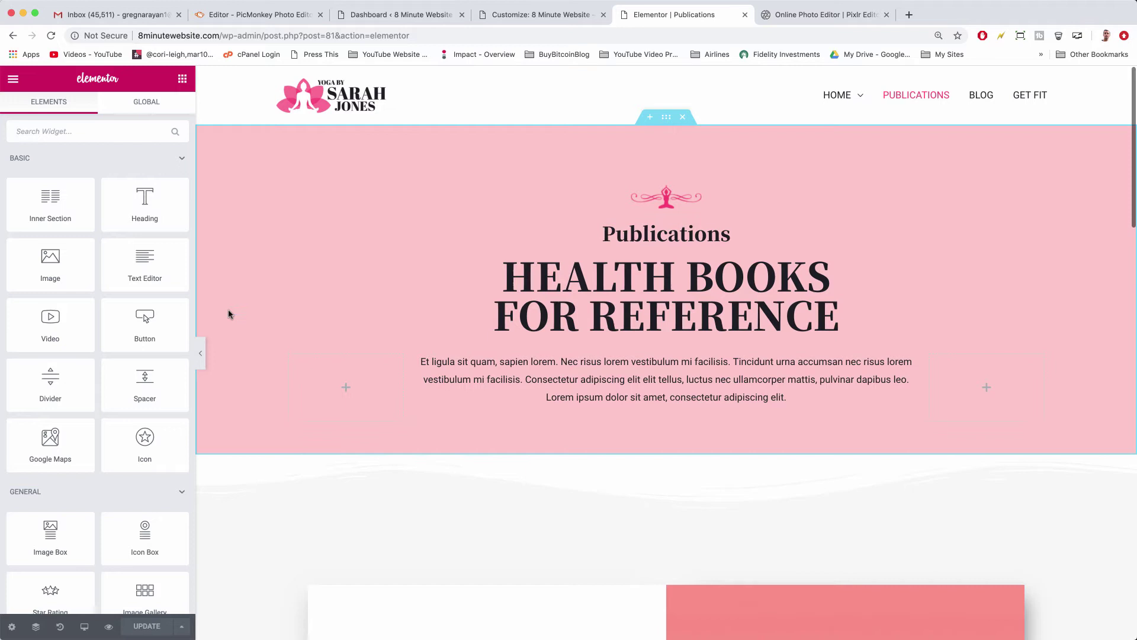
pyautogui.scroll(-10, 230, 313)
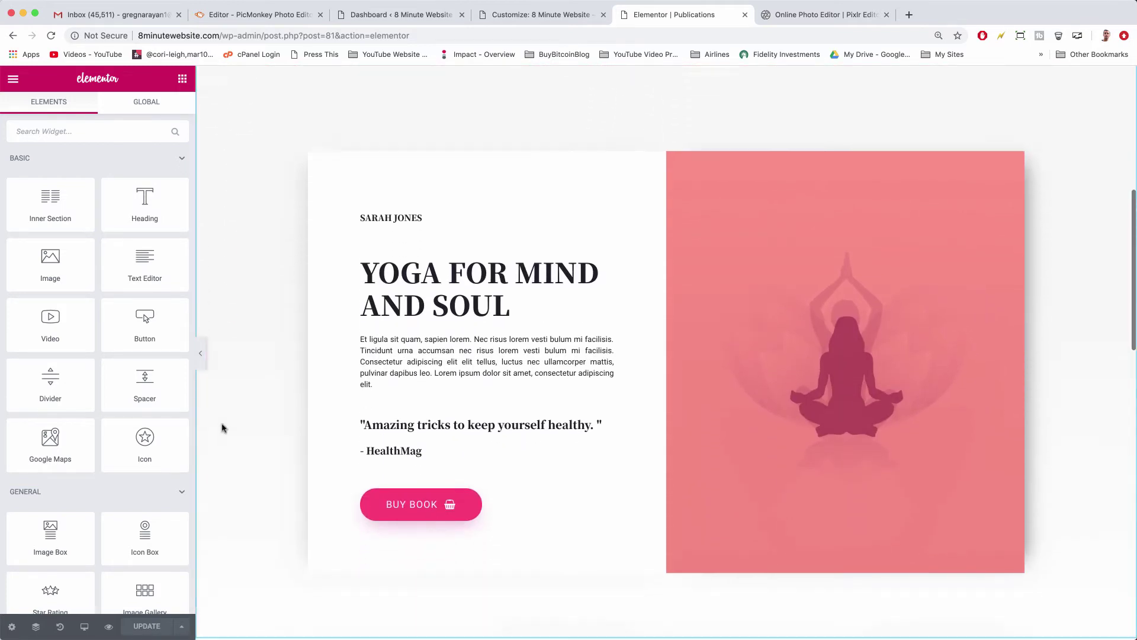
pyautogui.scroll(-8, 222, 428)
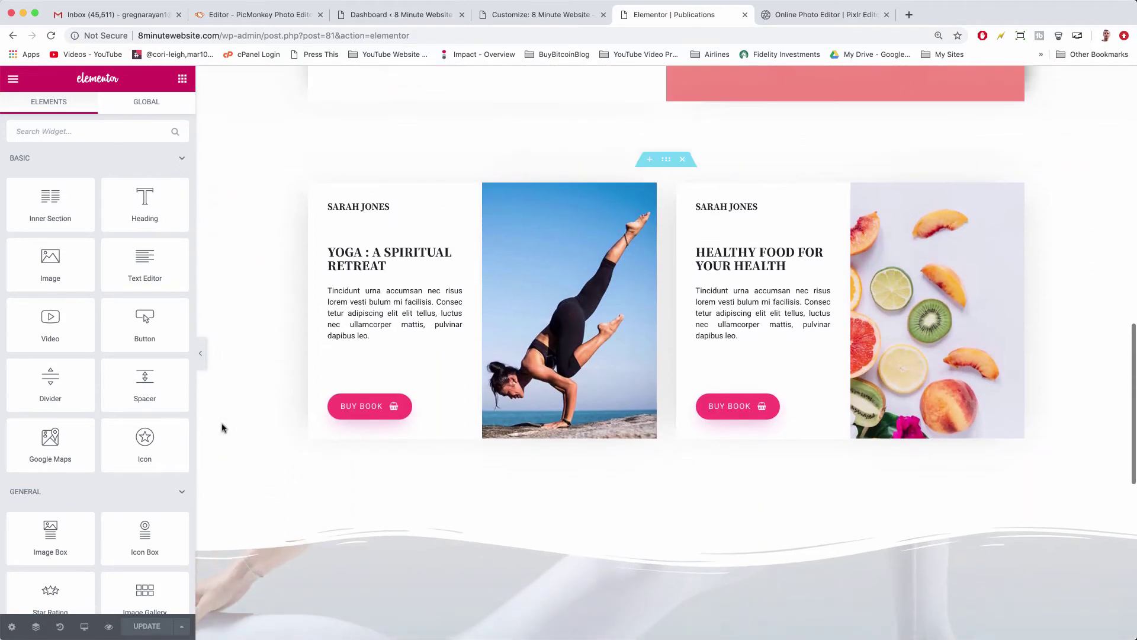
pyautogui.scroll(-2, 222, 427)
pyautogui.scroll(3, 223, 427)
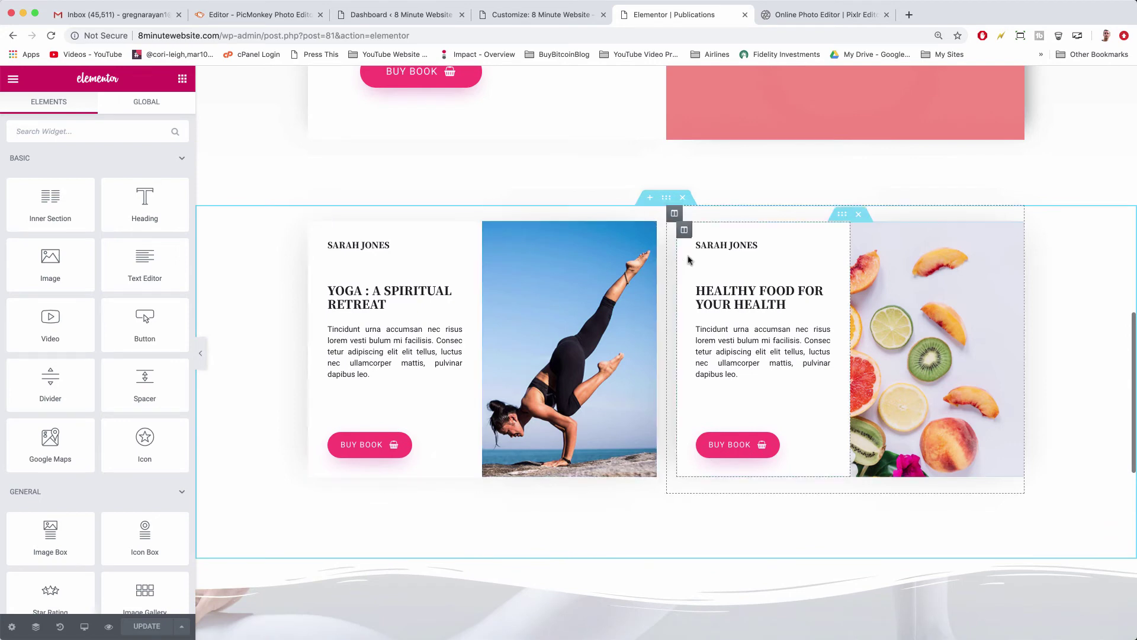
# Give the book-card section a green #23a455 Style background colour.
pyautogui.click(667, 198)
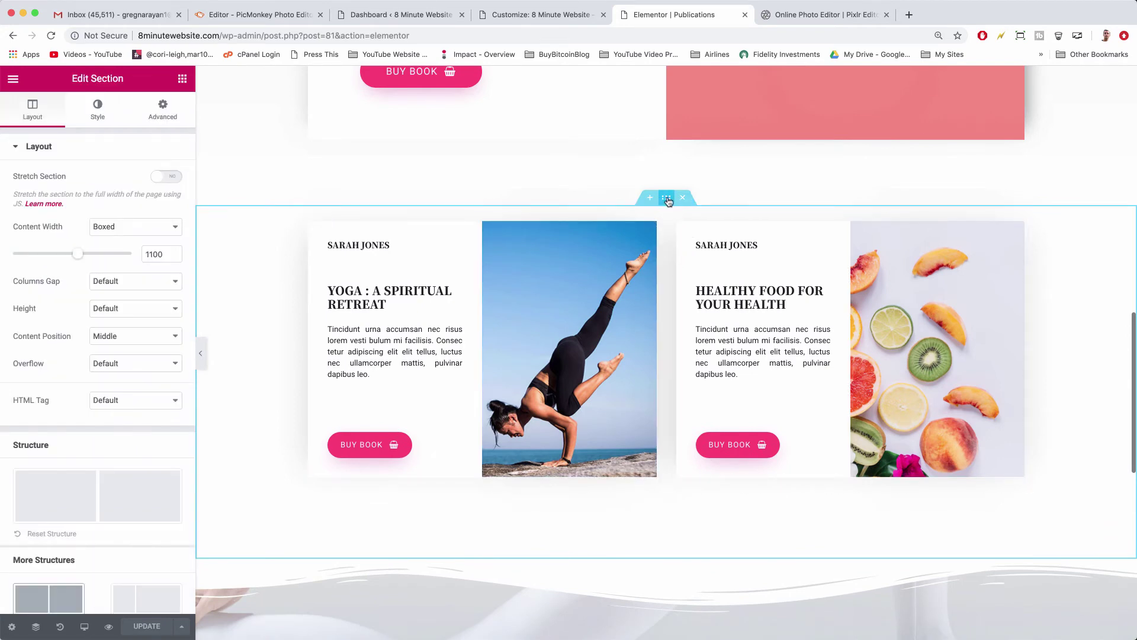
pyautogui.click(98, 113)
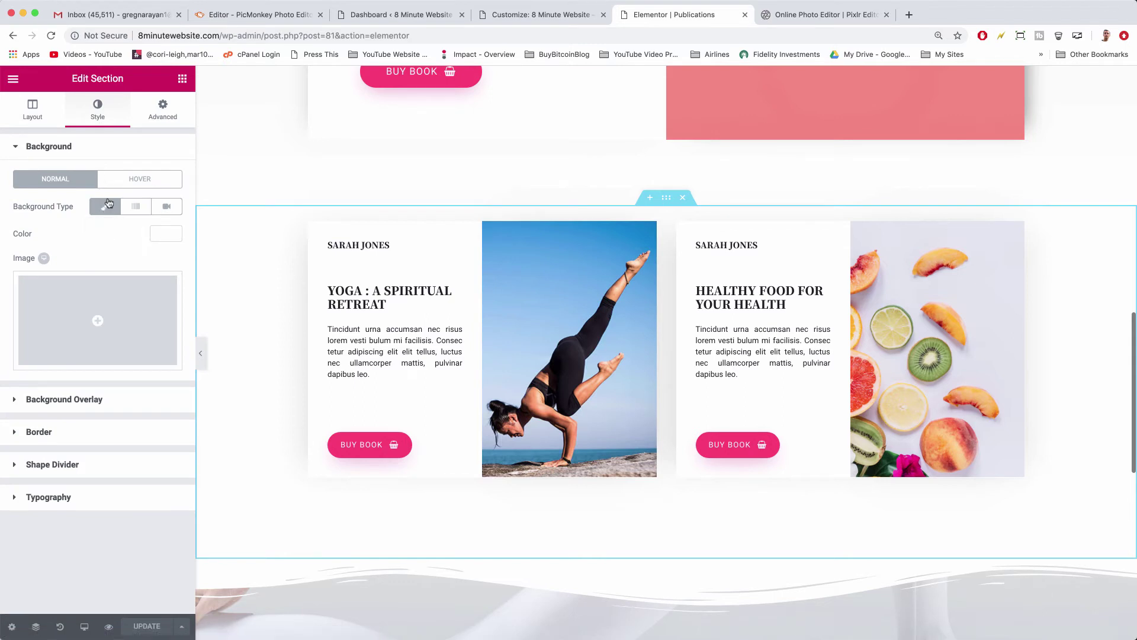
pyautogui.click(166, 234)
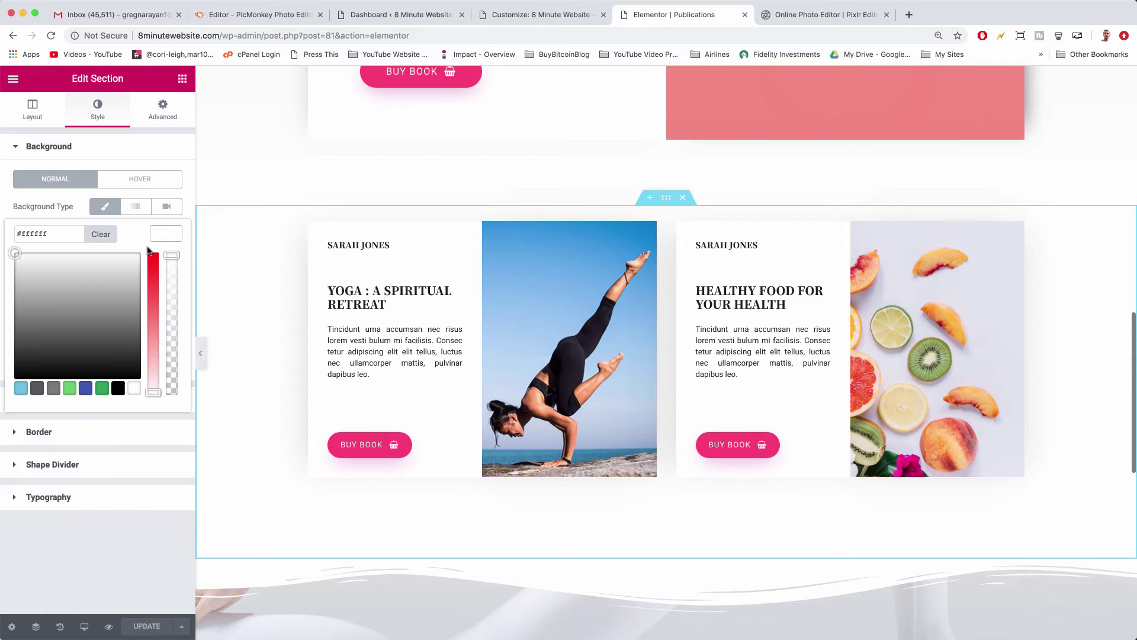
pyautogui.click(85, 388)
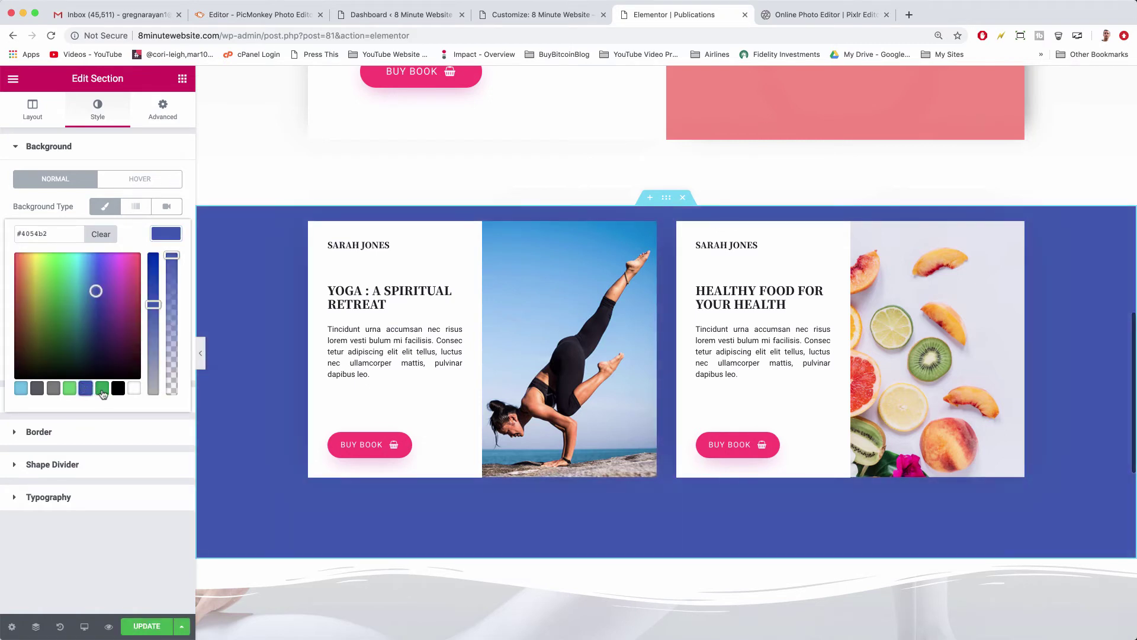
pyautogui.click(102, 388)
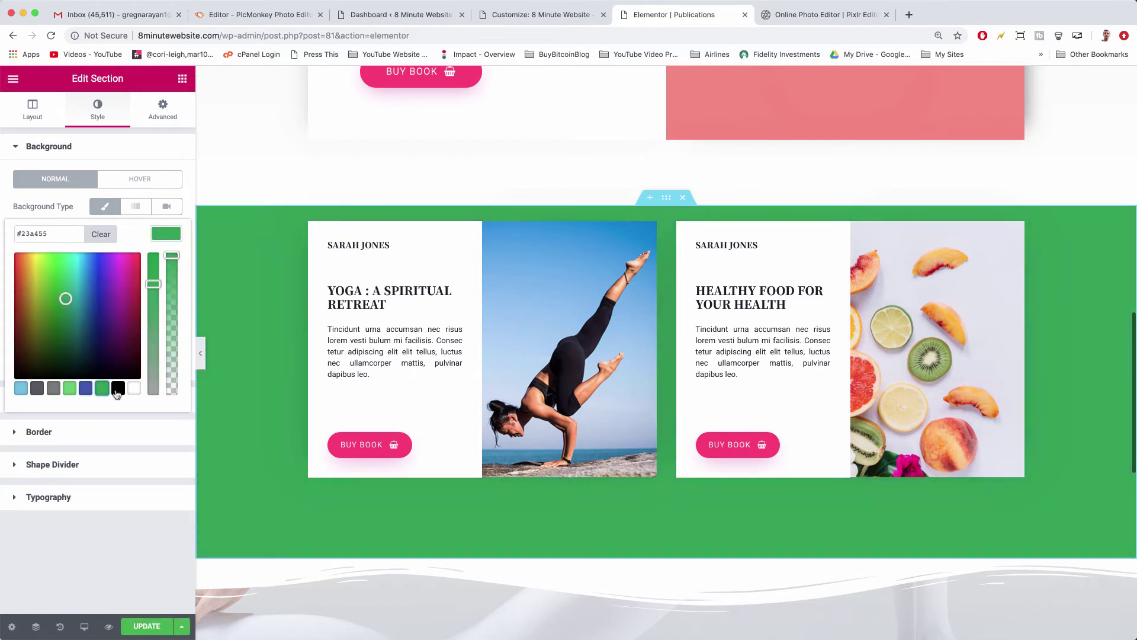
pyautogui.click(118, 388)
pyautogui.click(102, 388)
pyautogui.tripleClick(33, 233)
pyautogui.write('#ffc9c9')
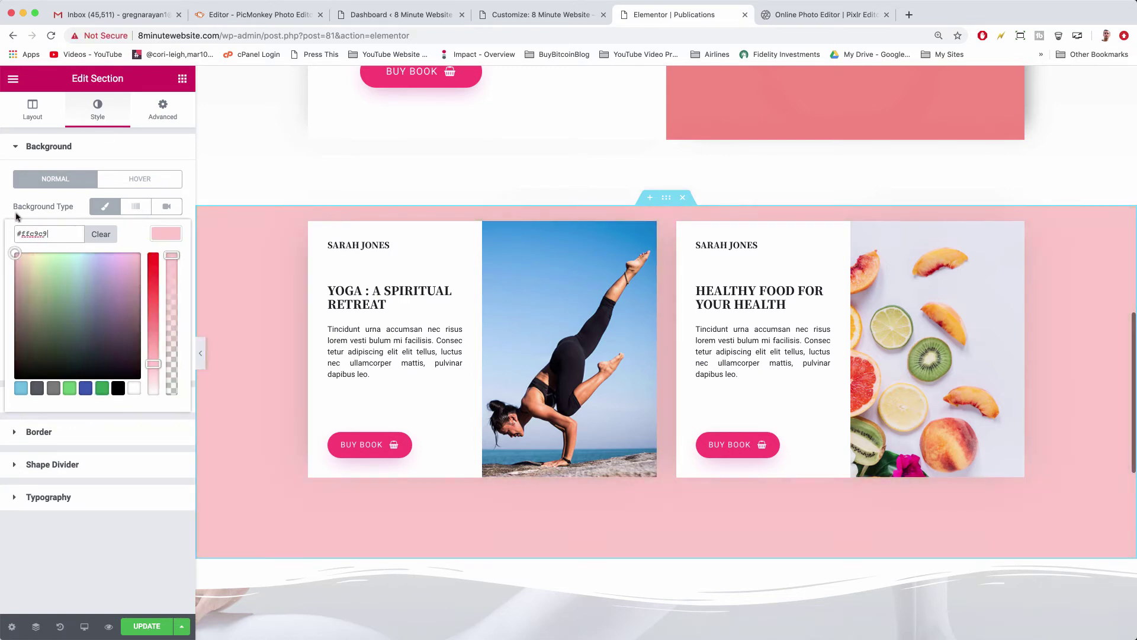
pyautogui.click(101, 391)
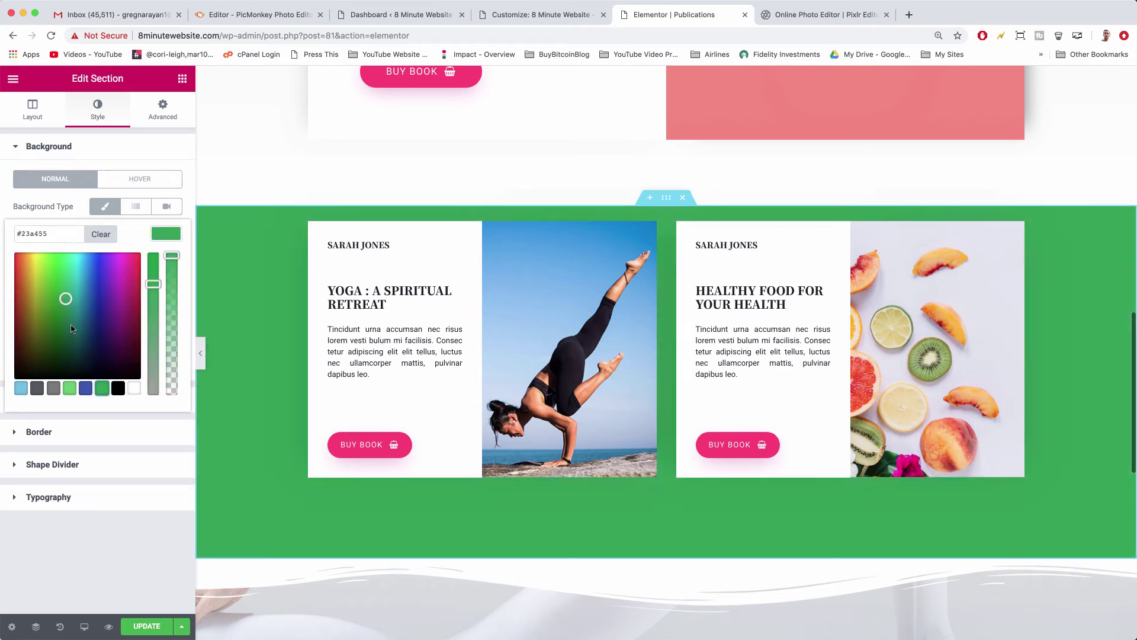
pyautogui.click(797, 18)
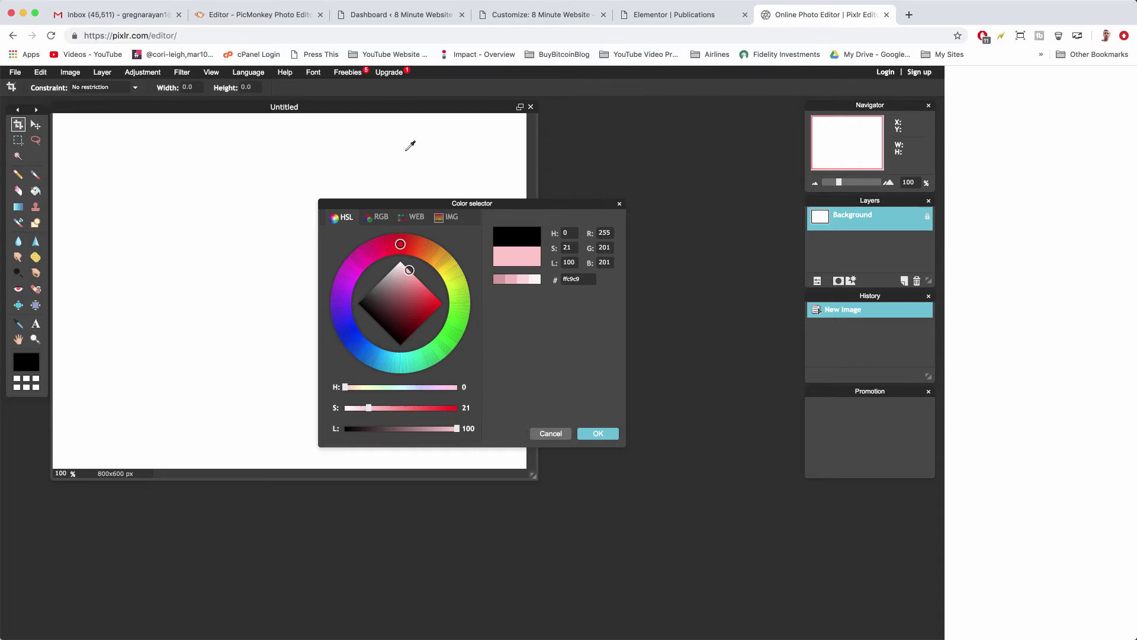
pyautogui.click(655, 14)
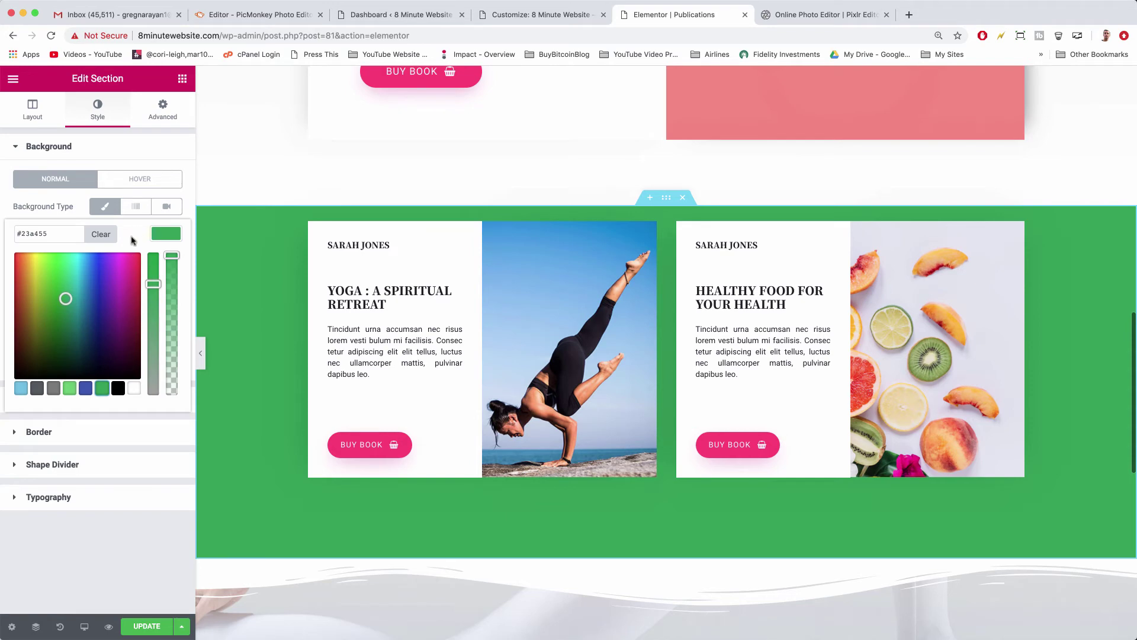
# Insert 0001.jpg from the Media Library as the section's background image.
pyautogui.click(73, 201)
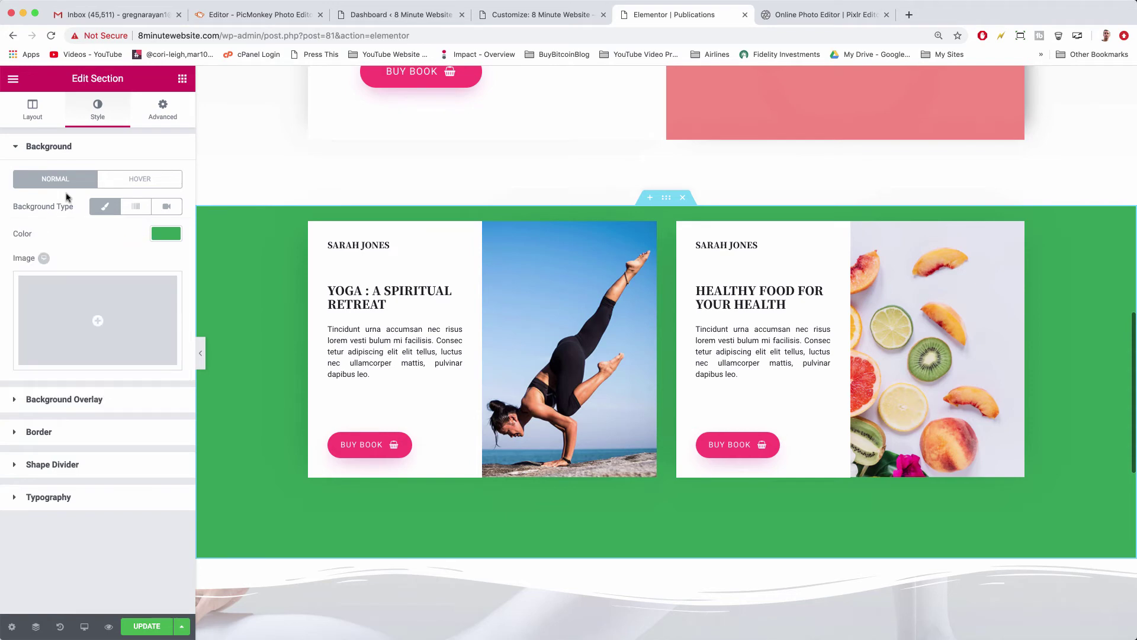
pyautogui.click(118, 314)
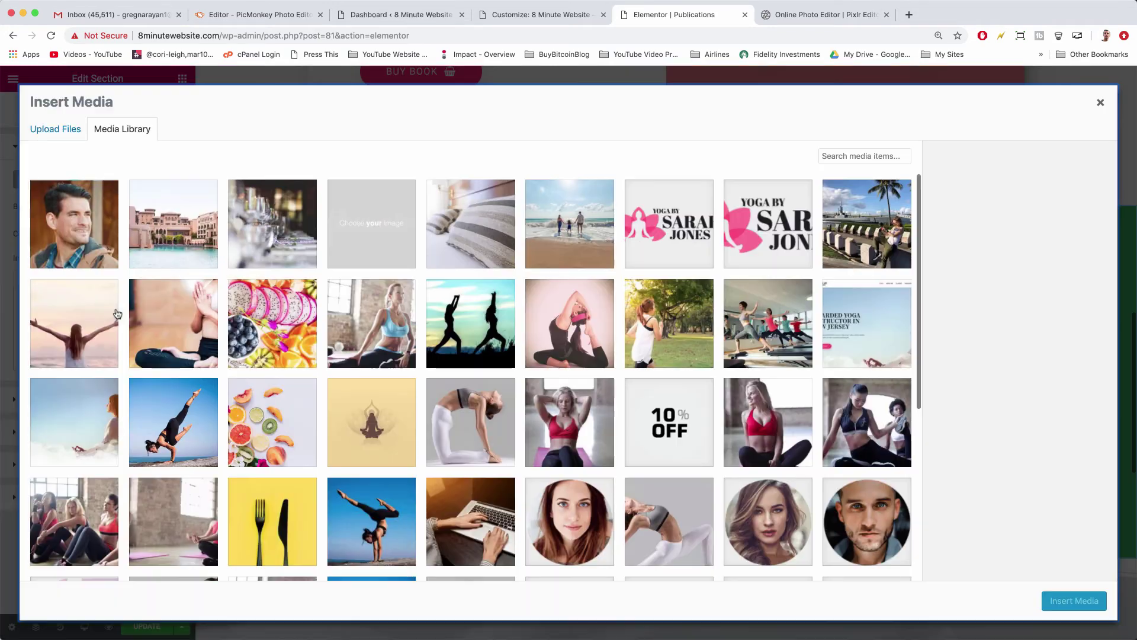
pyautogui.click(169, 240)
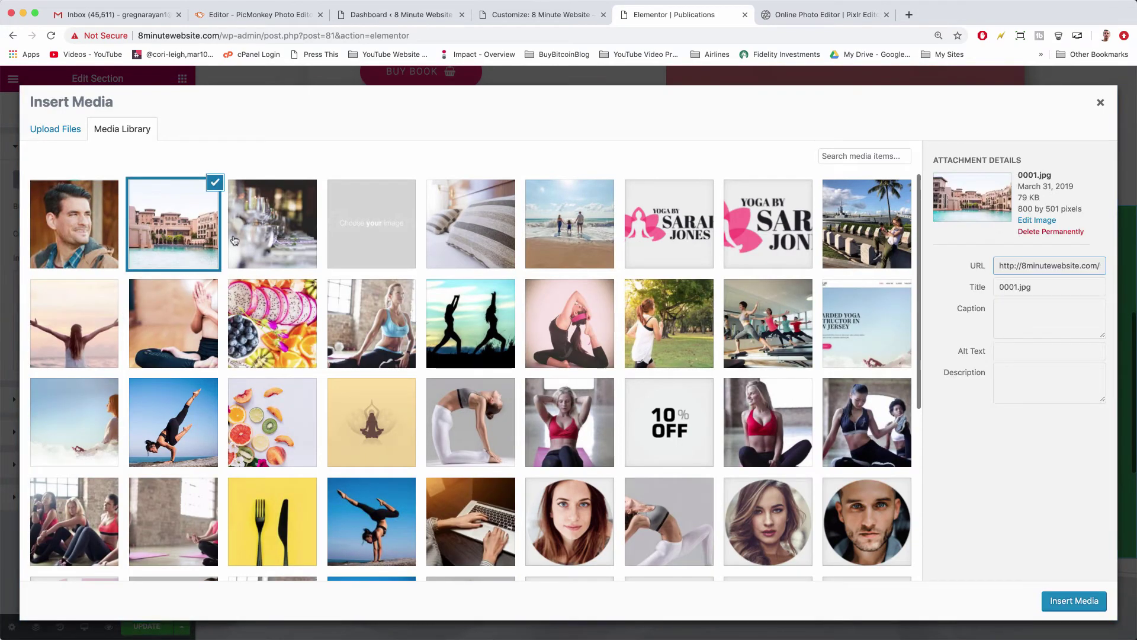
pyautogui.click(1073, 601)
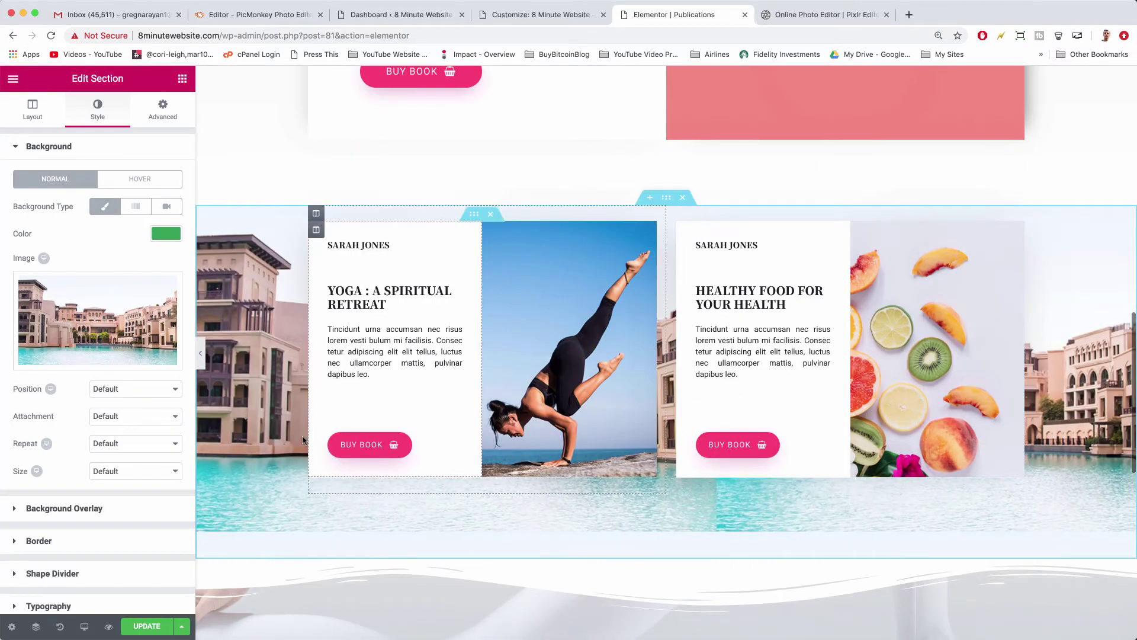
# Scroll up and down the Elementor canvas to review each section's background.
pyautogui.scroll(-5, 290, 354)
pyautogui.scroll(6, 289, 354)
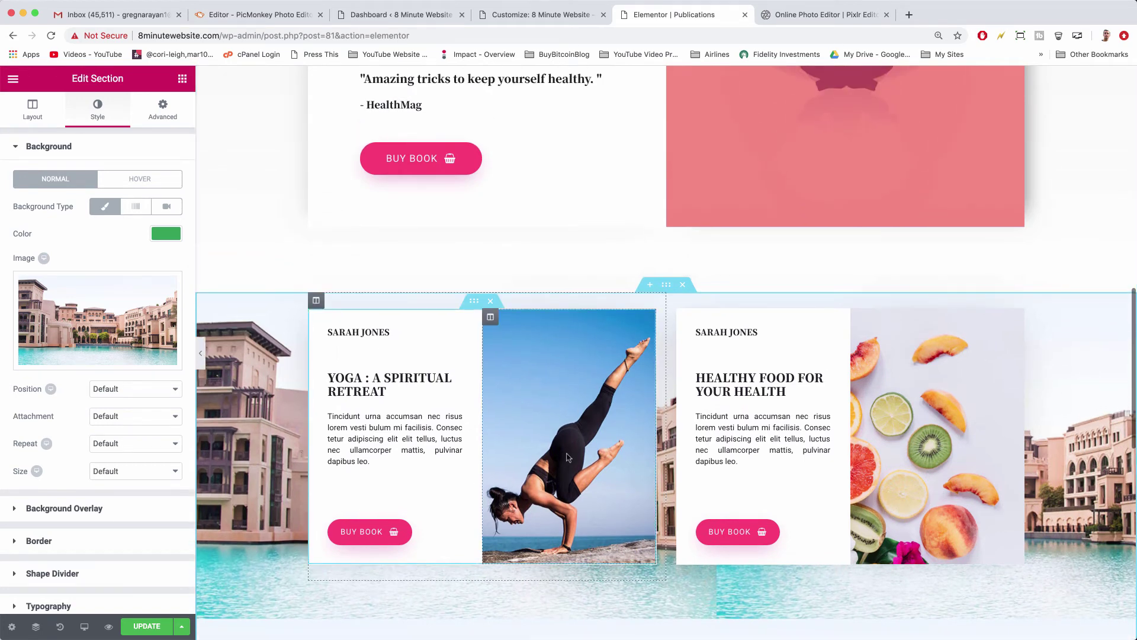
pyautogui.scroll(3, 566, 457)
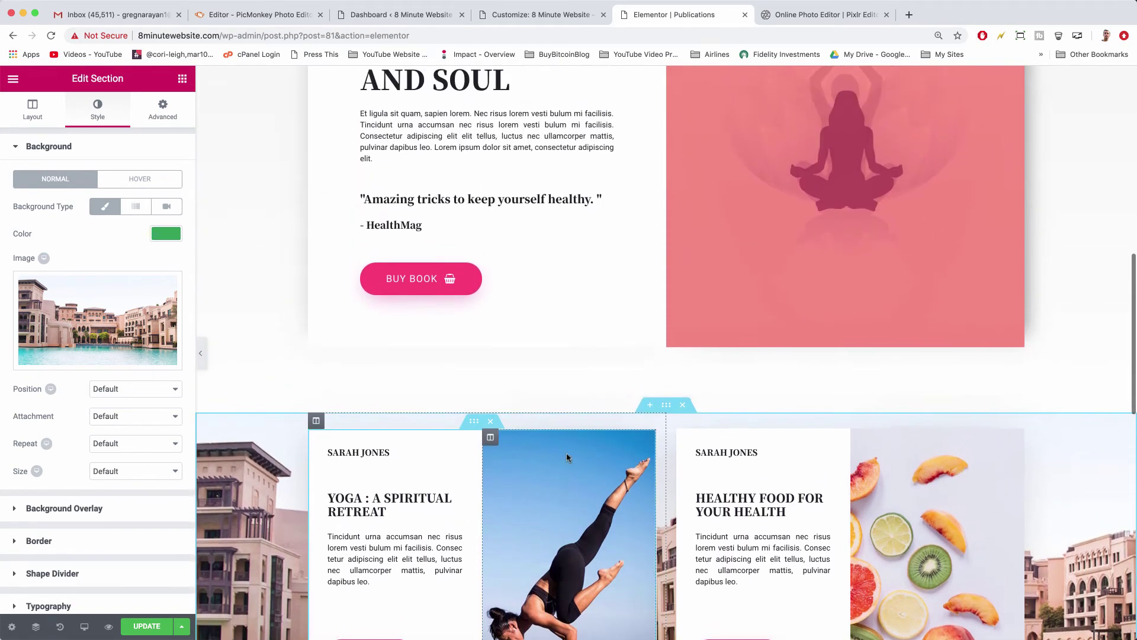
pyautogui.scroll(5, 566, 457)
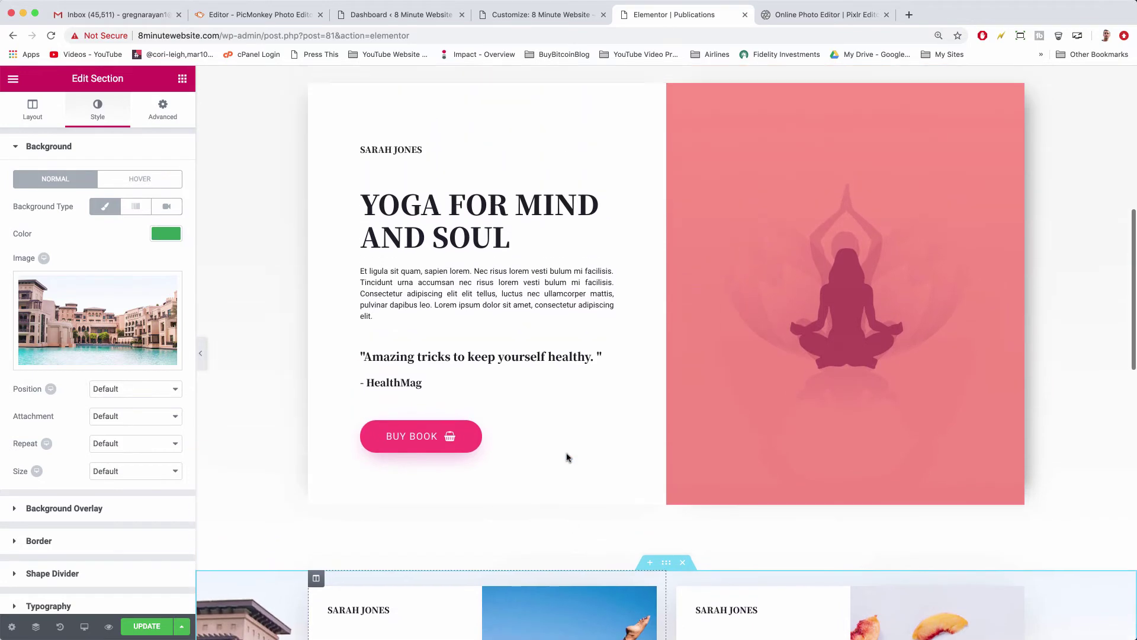
pyautogui.scroll(2, 567, 452)
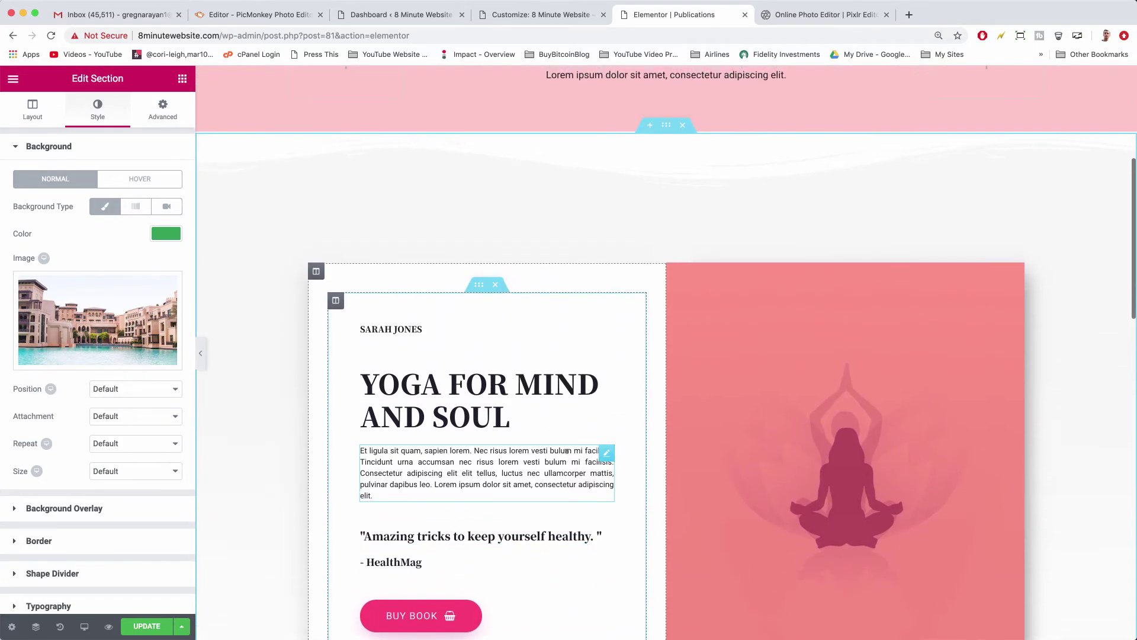
pyautogui.scroll(2, 305, 342)
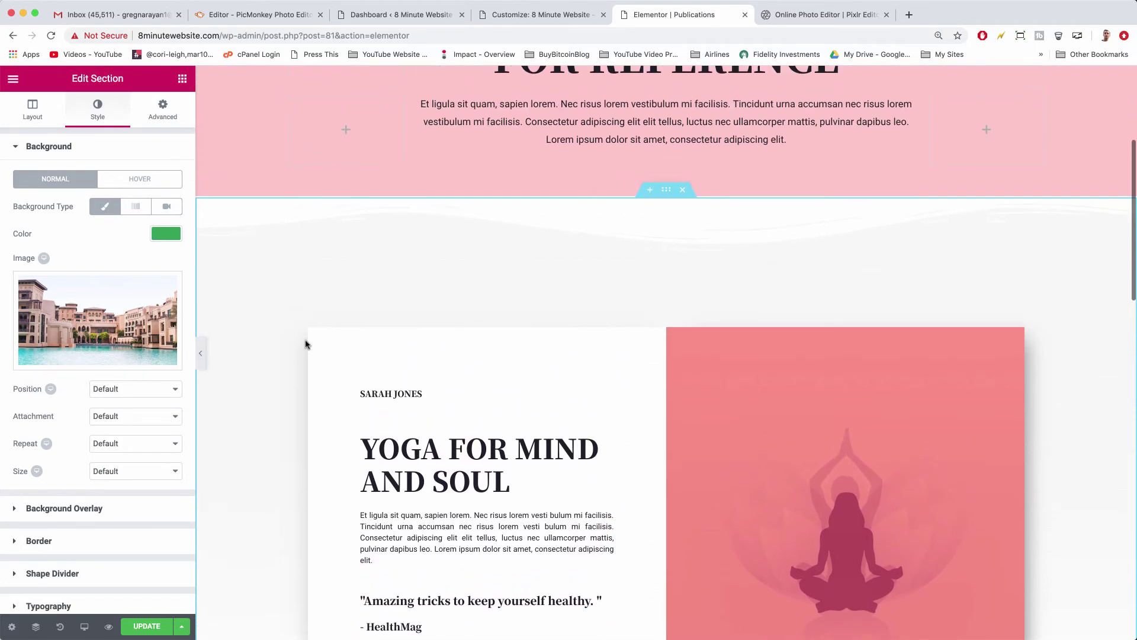
pyautogui.scroll(5, 305, 342)
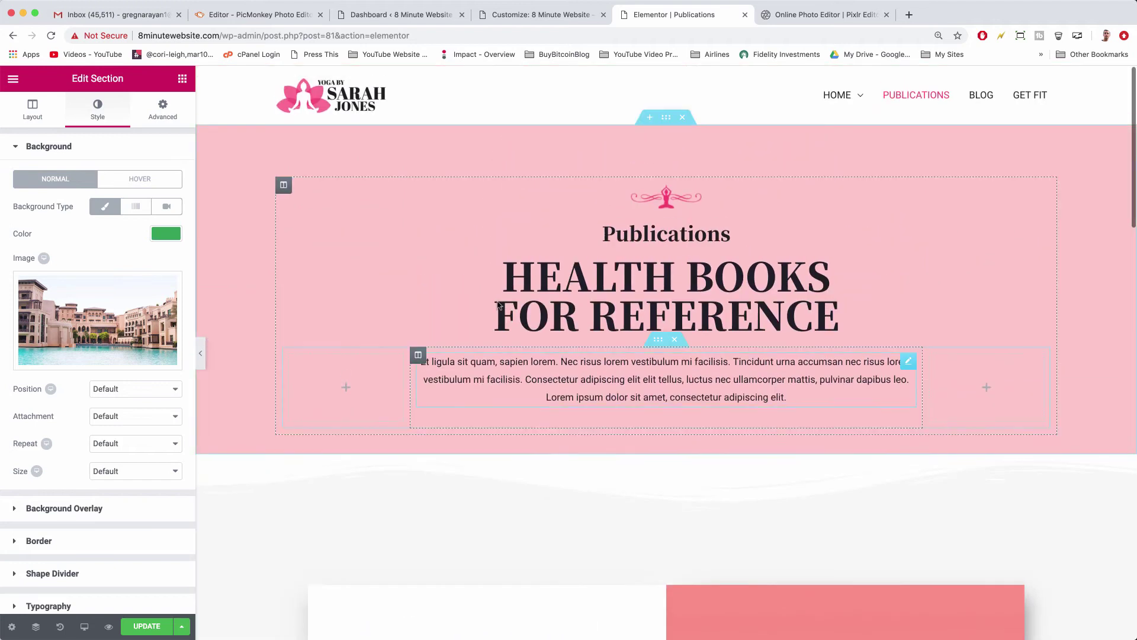
pyautogui.scroll(-5, 458, 512)
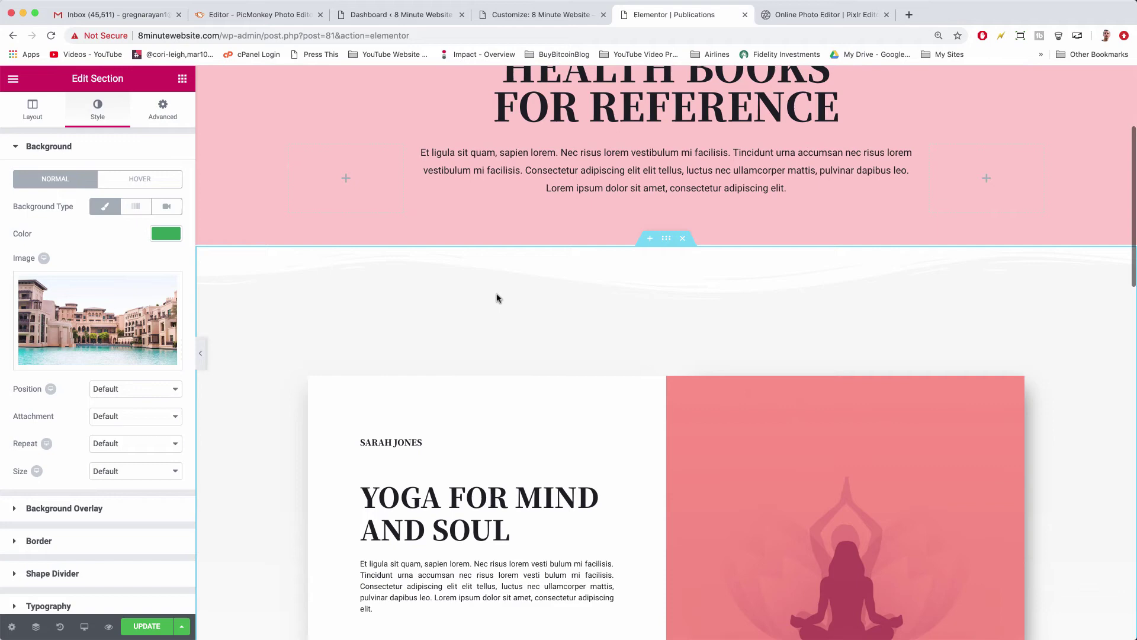
pyautogui.scroll(-10, 305, 348)
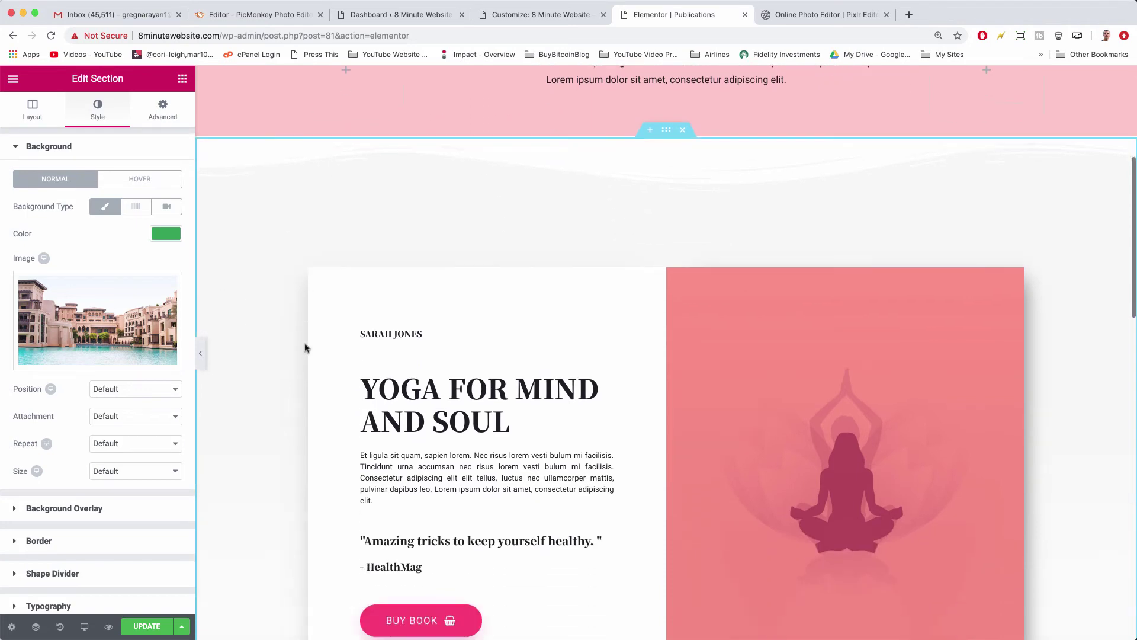
pyautogui.scroll(-8, 305, 348)
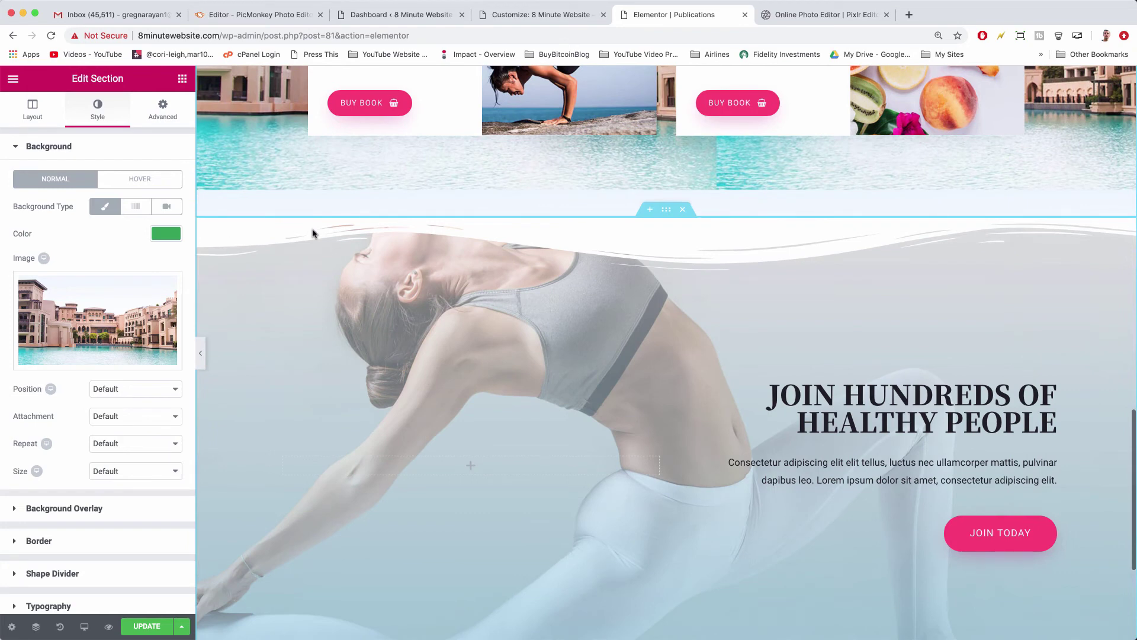
pyautogui.scroll(-4, 553, 340)
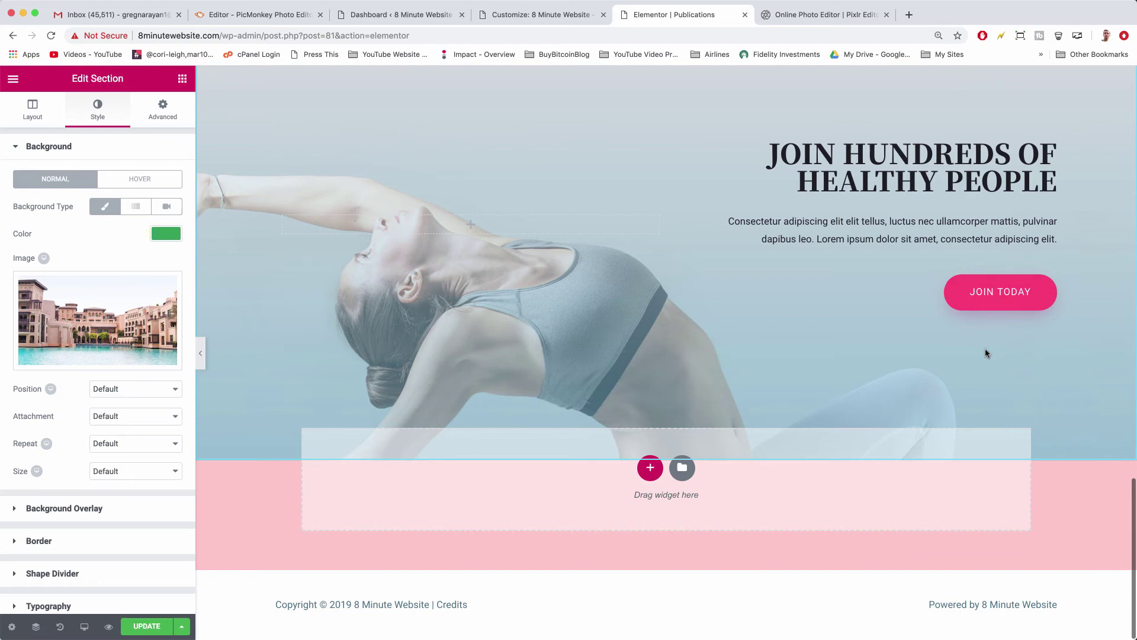
pyautogui.scroll(5, 986, 348)
pyautogui.scroll(8, 986, 353)
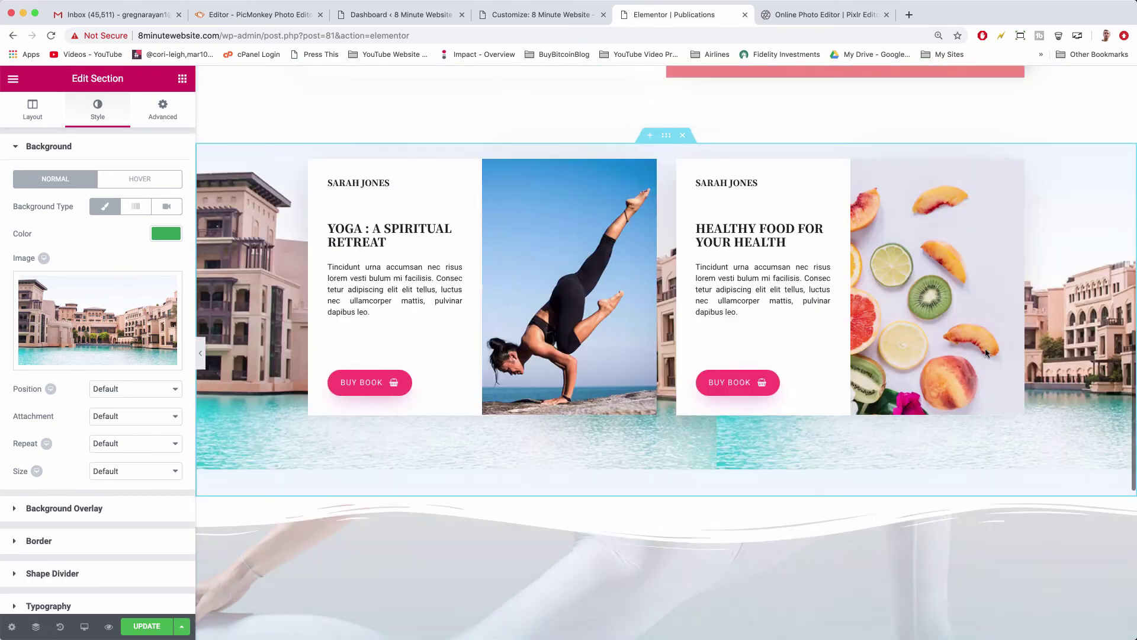
pyautogui.scroll(8, 985, 354)
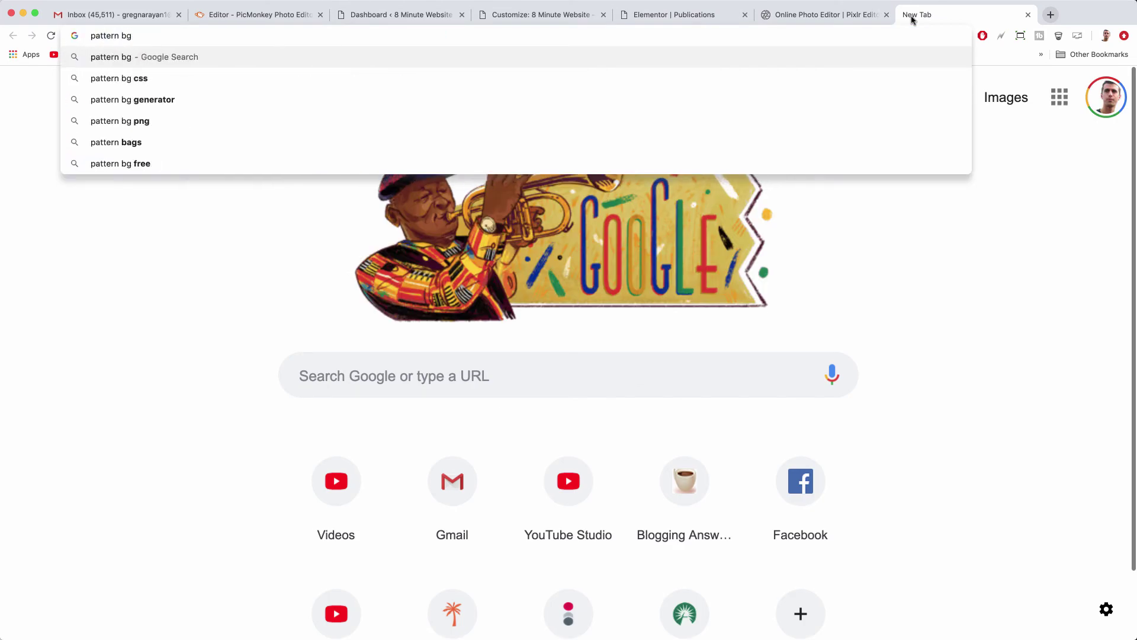
# Search Google Images for 'pattern bg' and preview the awwwards circles pattern.
pyautogui.press('Return')
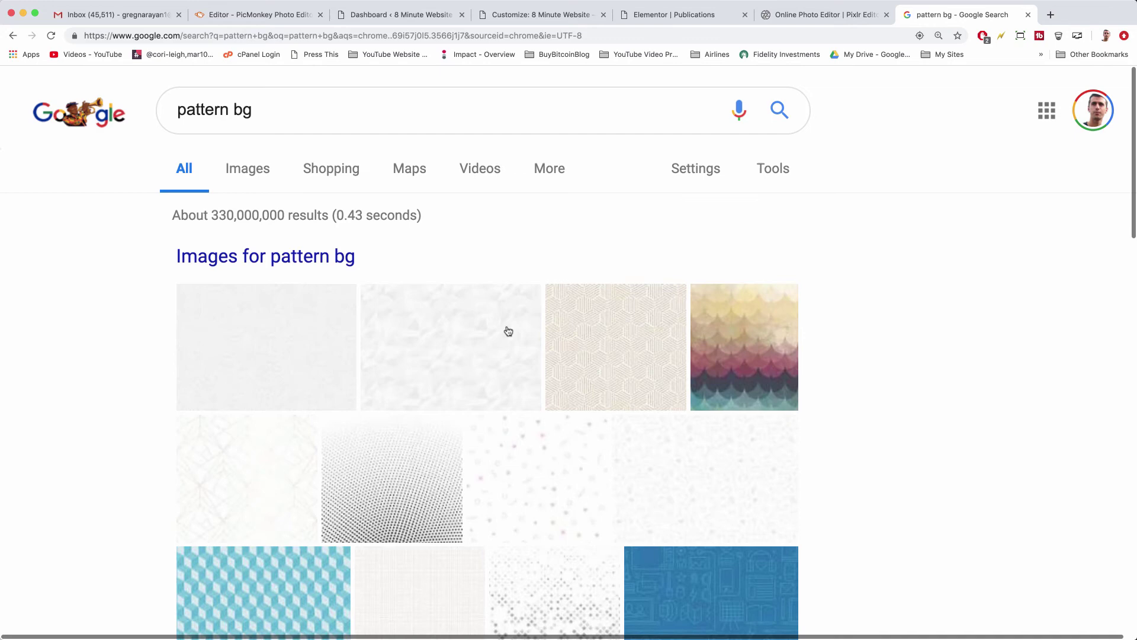
pyautogui.scroll(-5, 508, 330)
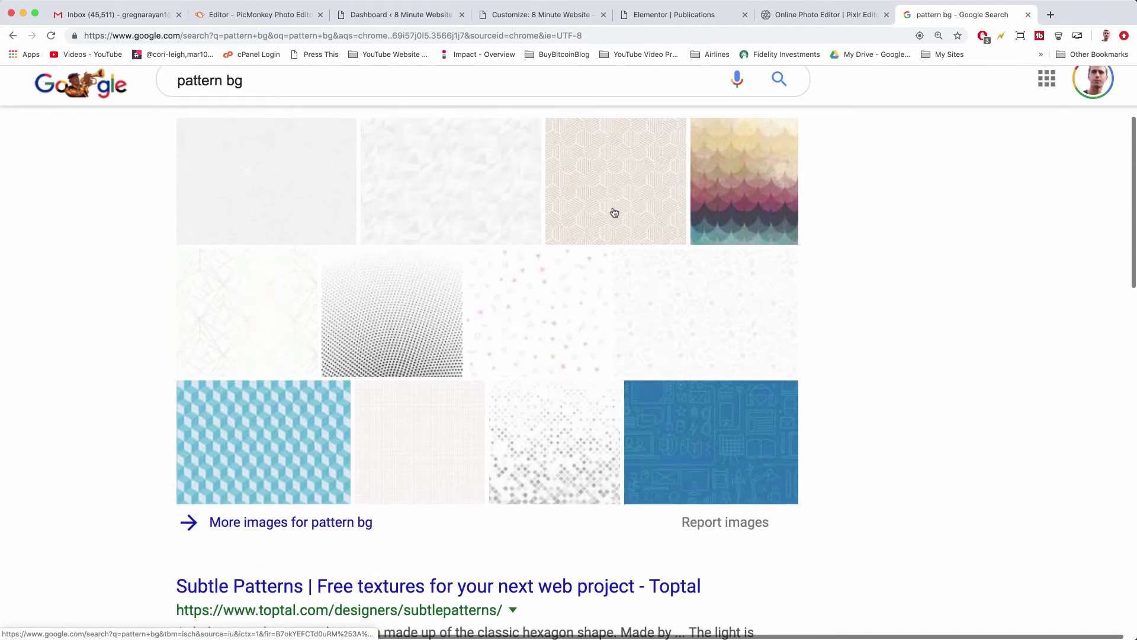
pyautogui.click(613, 212)
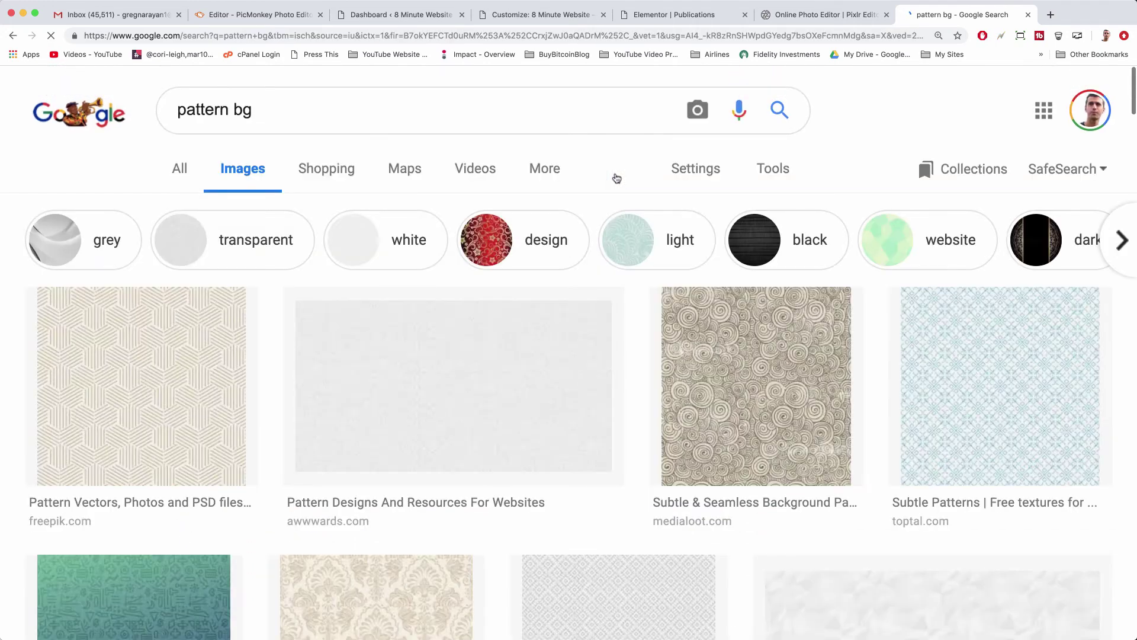
pyautogui.click(219, 400)
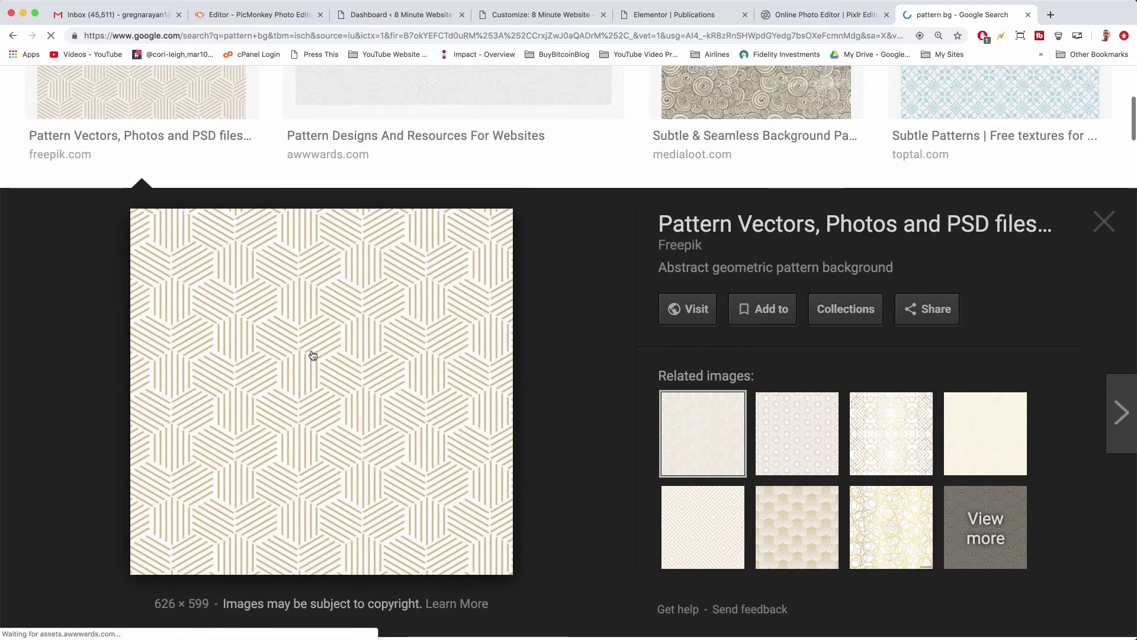
pyautogui.click(1121, 413)
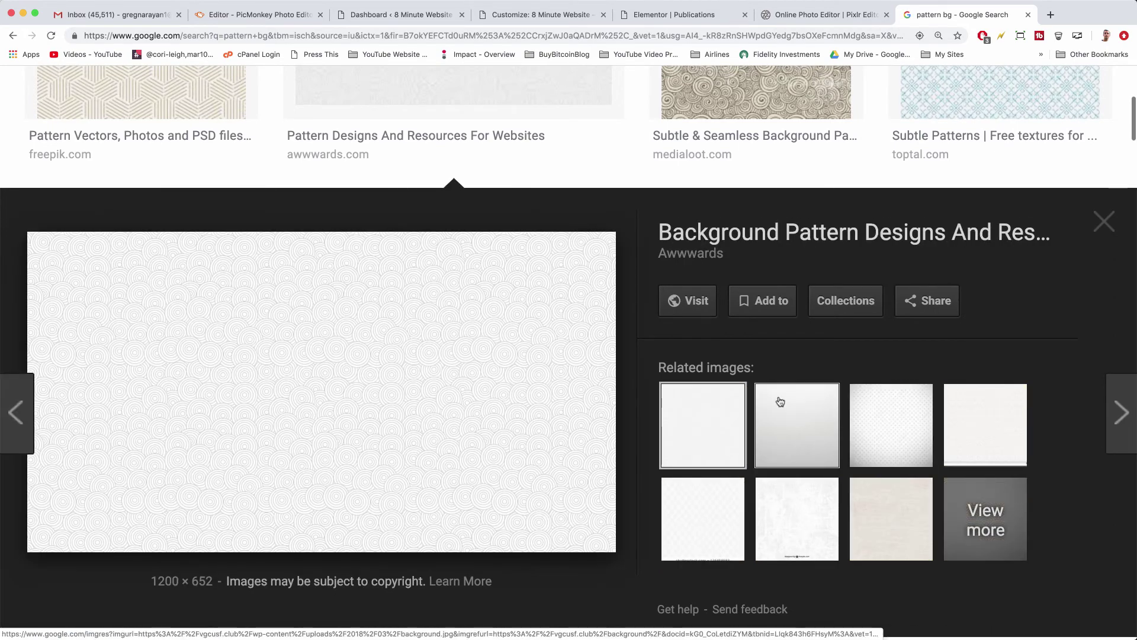
# Save the circles pattern image as circleplates.jpg and return to the Customizer.
pyautogui.rightClick(274, 335)
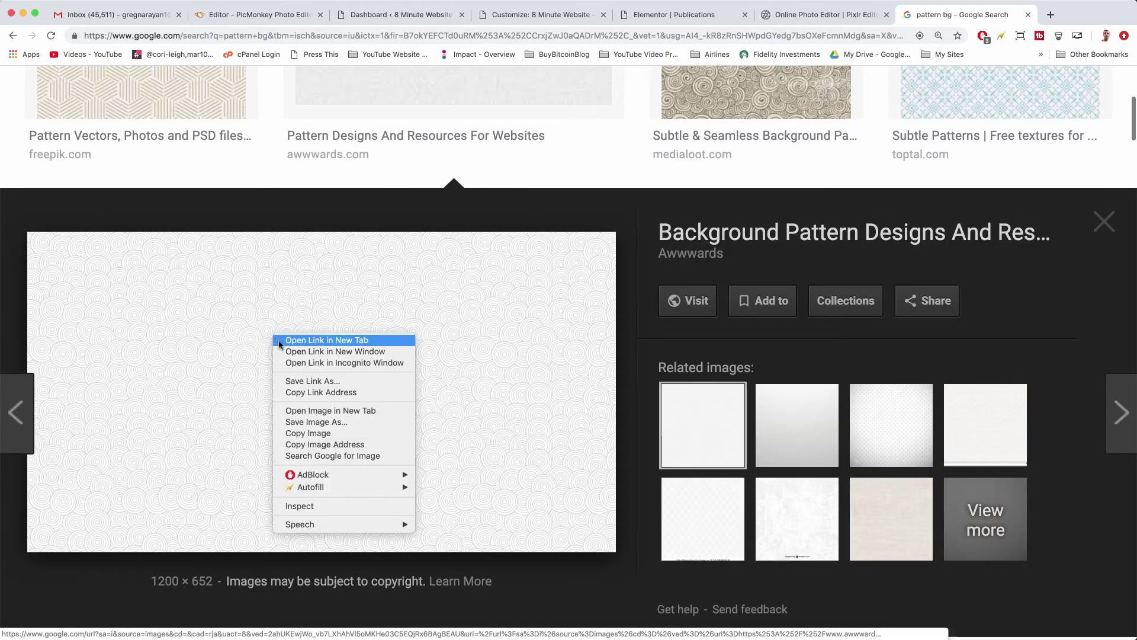
pyautogui.click(308, 421)
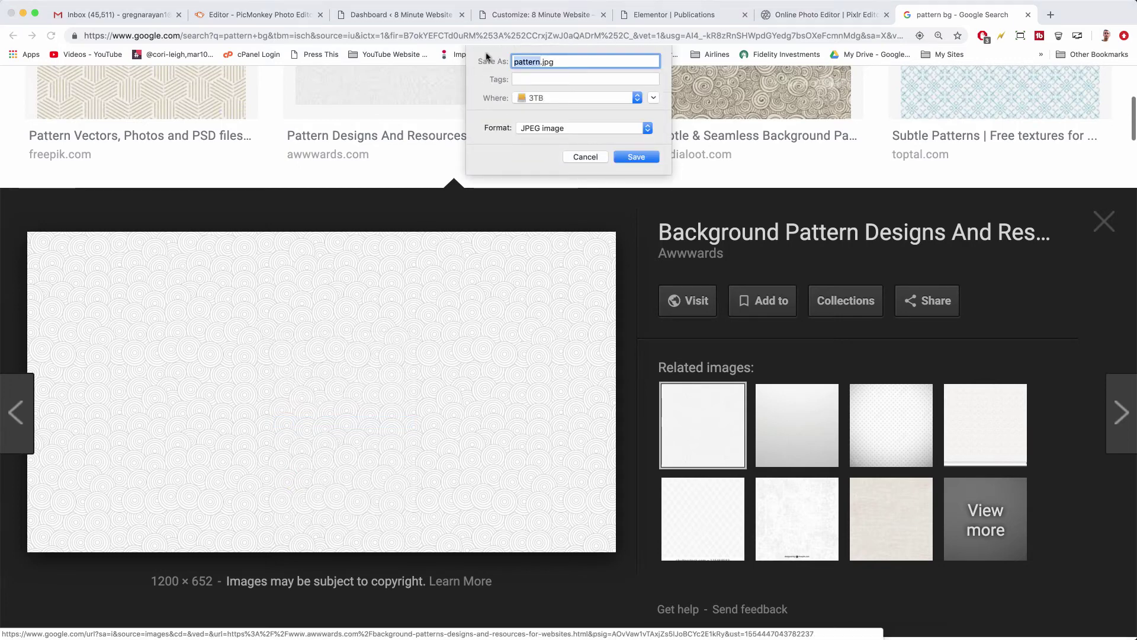
pyautogui.write('circlepla')
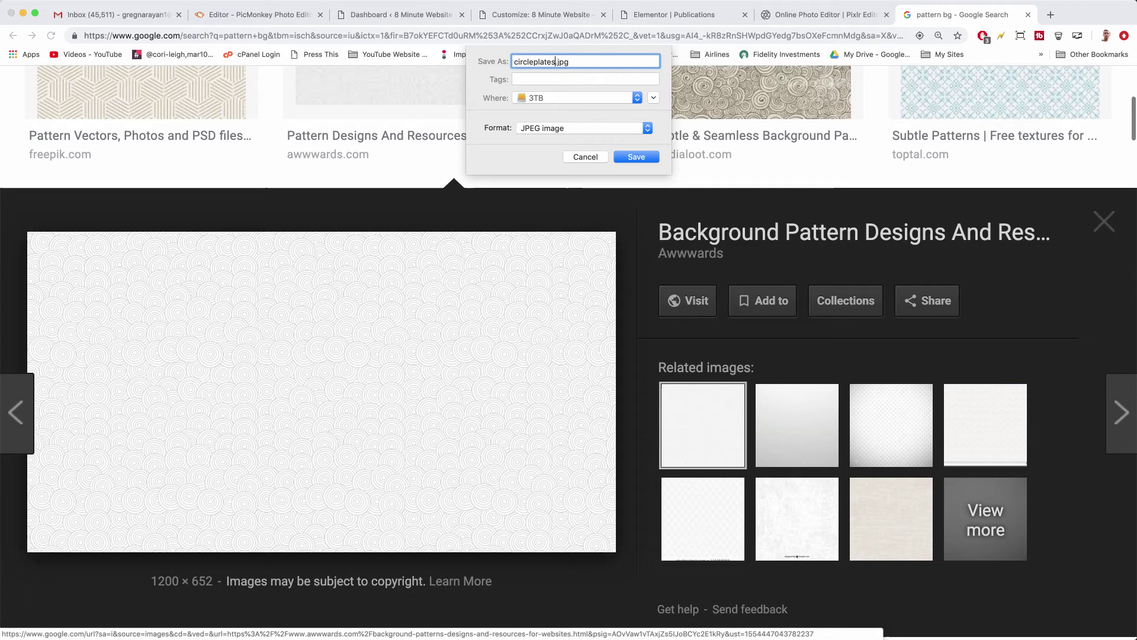
pyautogui.press('Return')
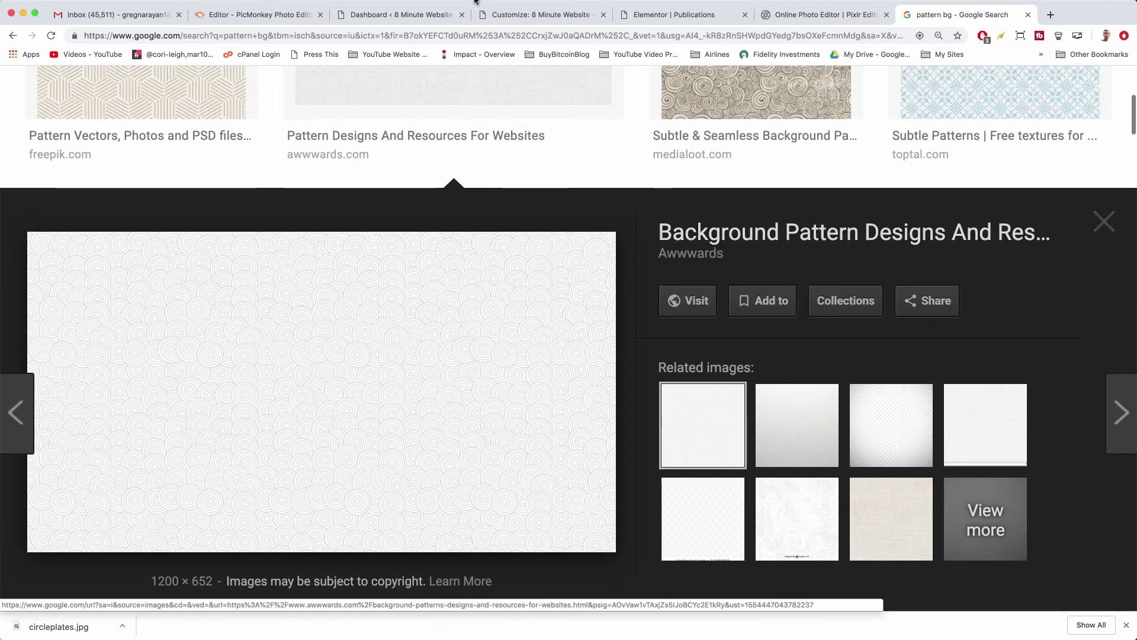
pyautogui.click(516, 17)
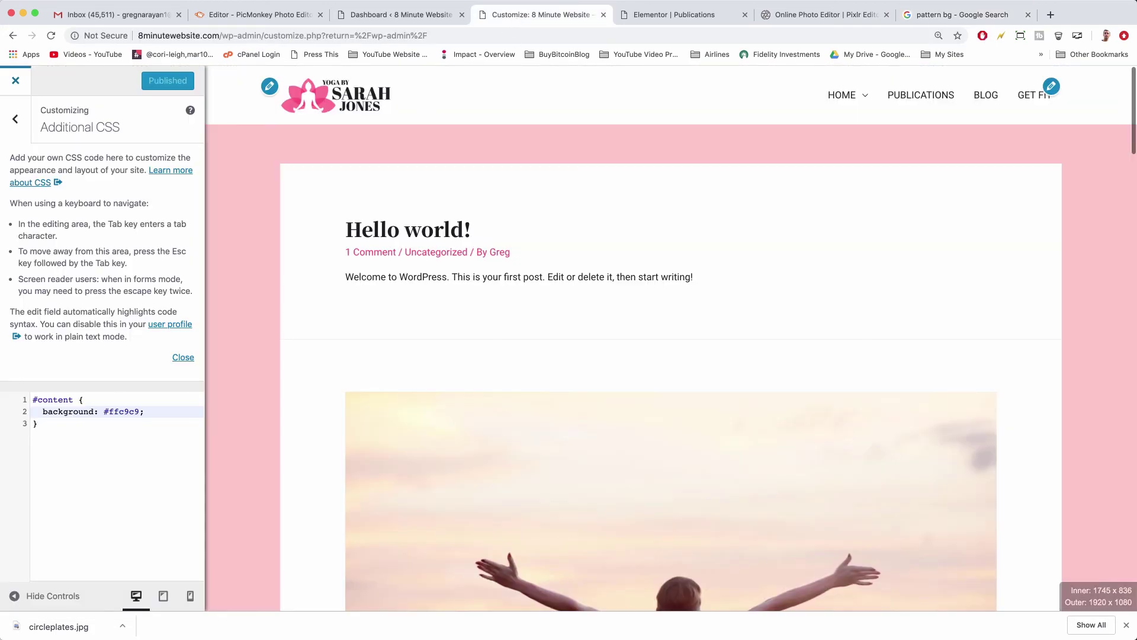
# Upload circleplates.jpg from the 3TB drive through New > Media.
pyautogui.click(421, 16)
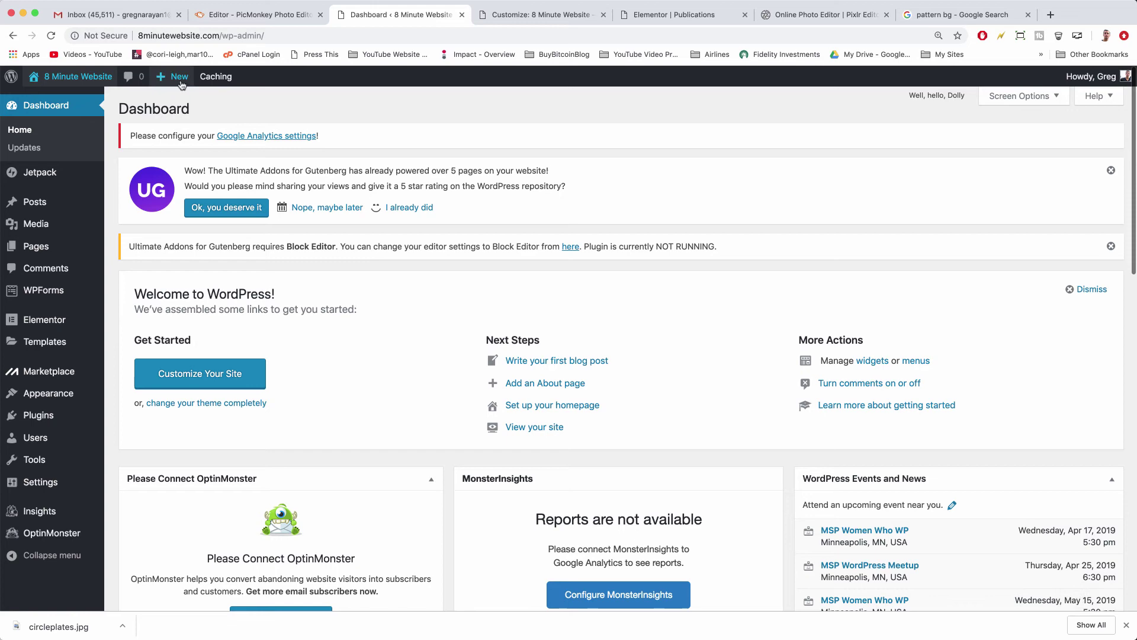
pyautogui.moveTo(173, 76)
pyautogui.click(177, 122)
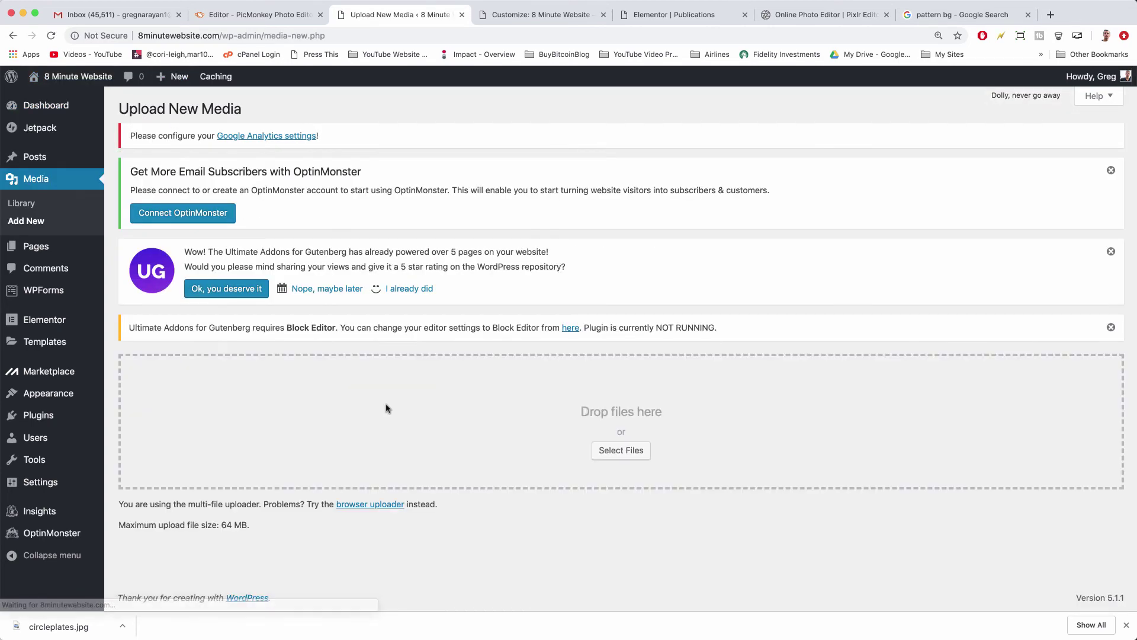
pyautogui.click(602, 450)
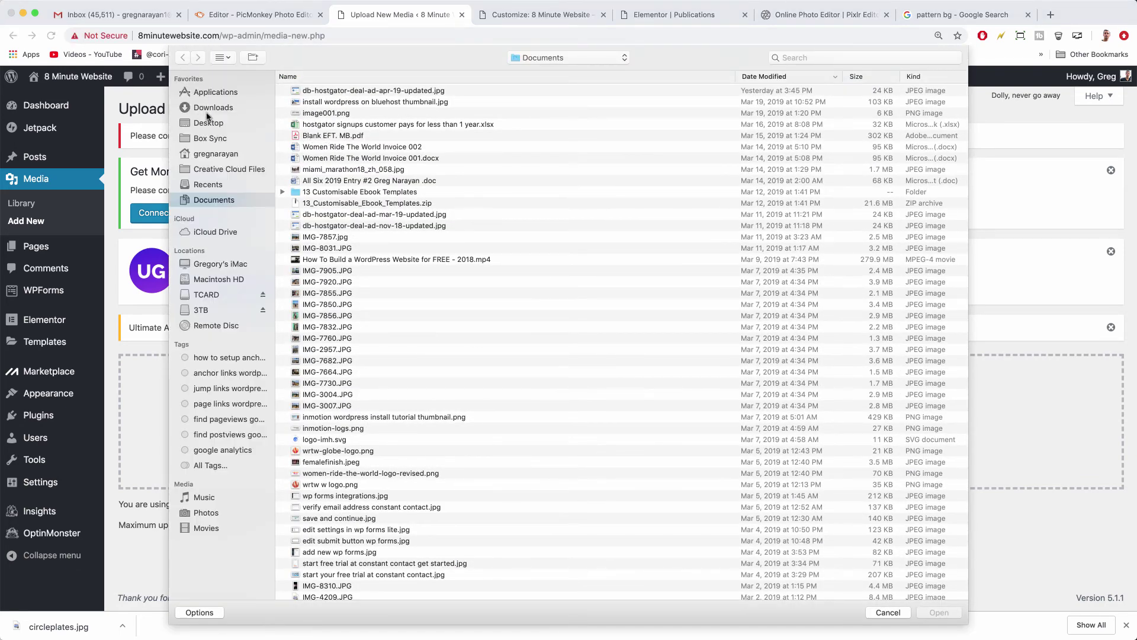
pyautogui.click(208, 123)
pyautogui.click(215, 108)
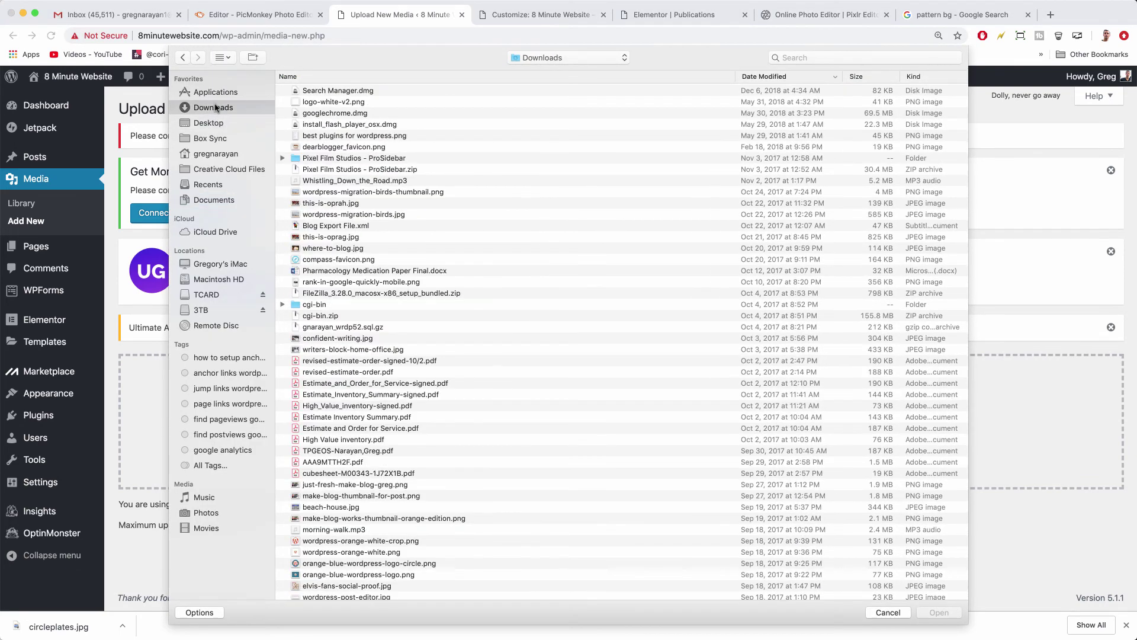
pyautogui.click(211, 309)
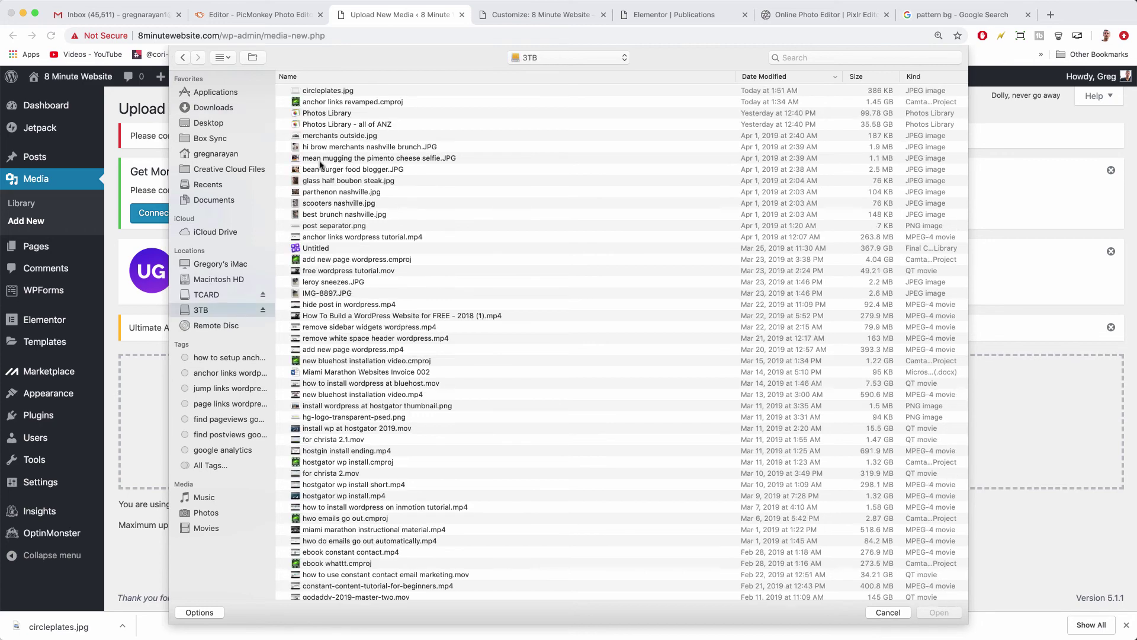
pyautogui.doubleClick(328, 91)
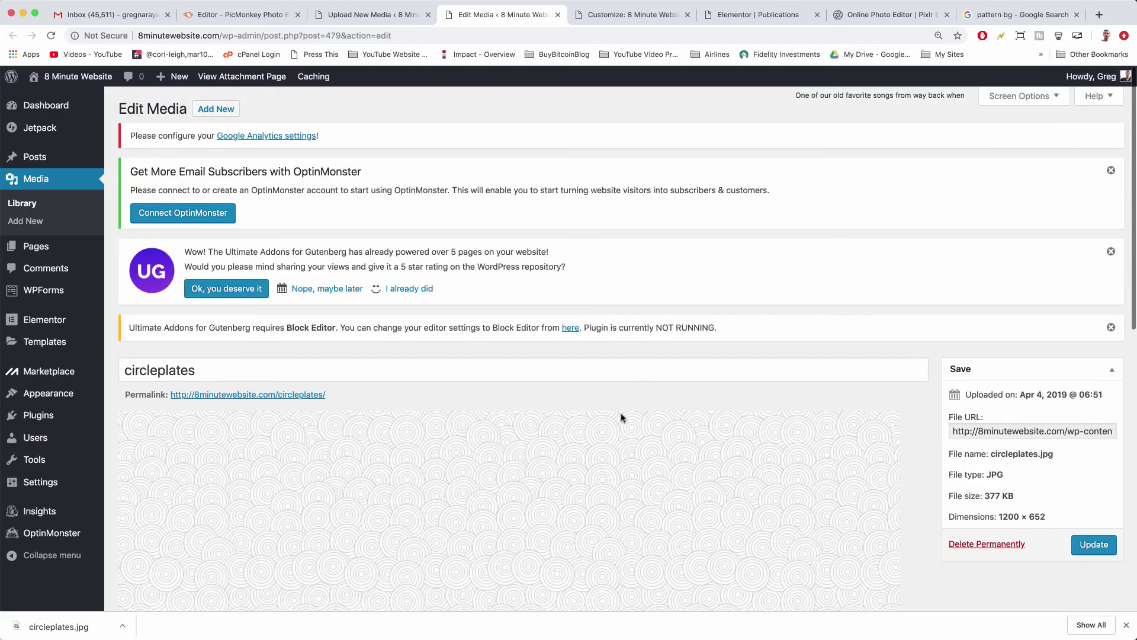
# Copy the uploaded circleplates.jpg File URL and go back to the Customizer.
pyautogui.scroll(-10, 564, 426)
pyautogui.scroll(5, 564, 427)
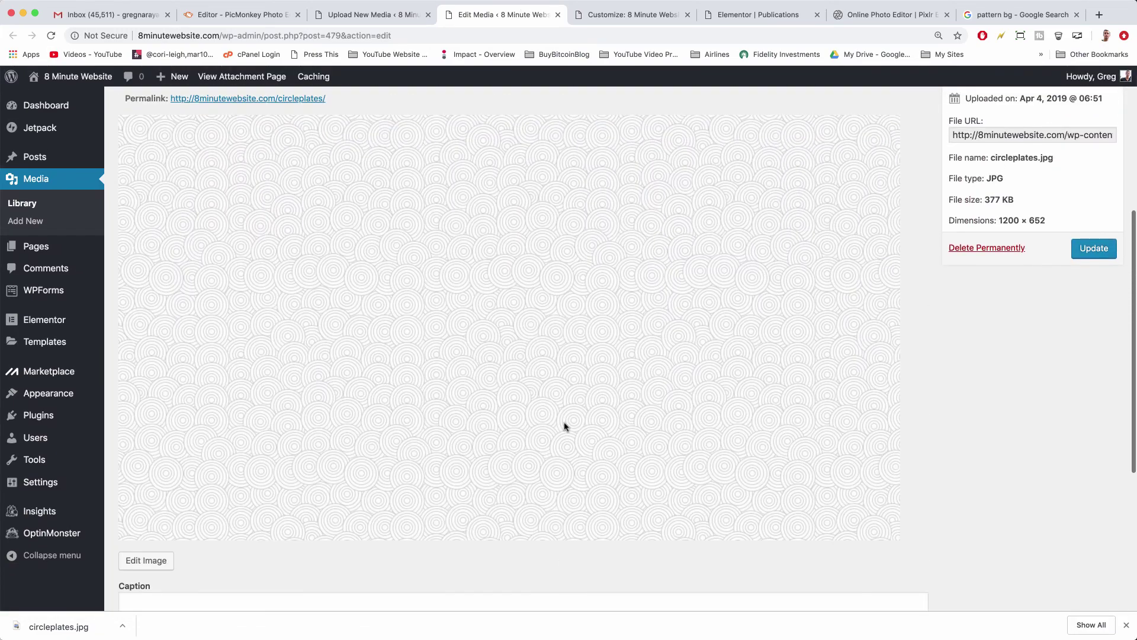
pyautogui.scroll(5, 564, 426)
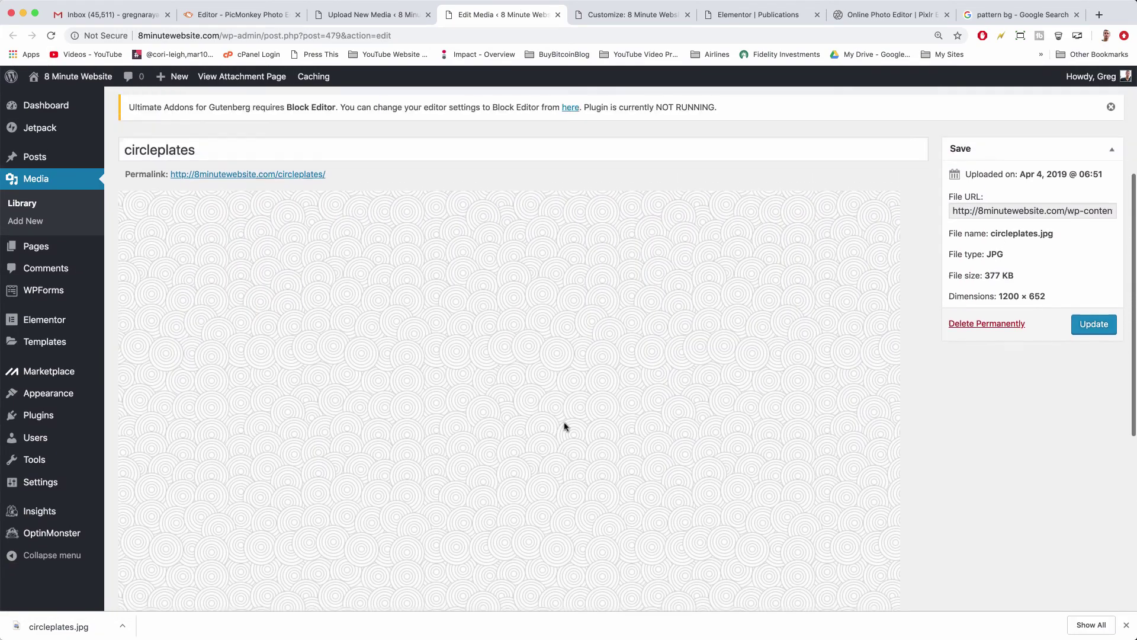
pyautogui.click(971, 336)
pyautogui.tripleClick(971, 336)
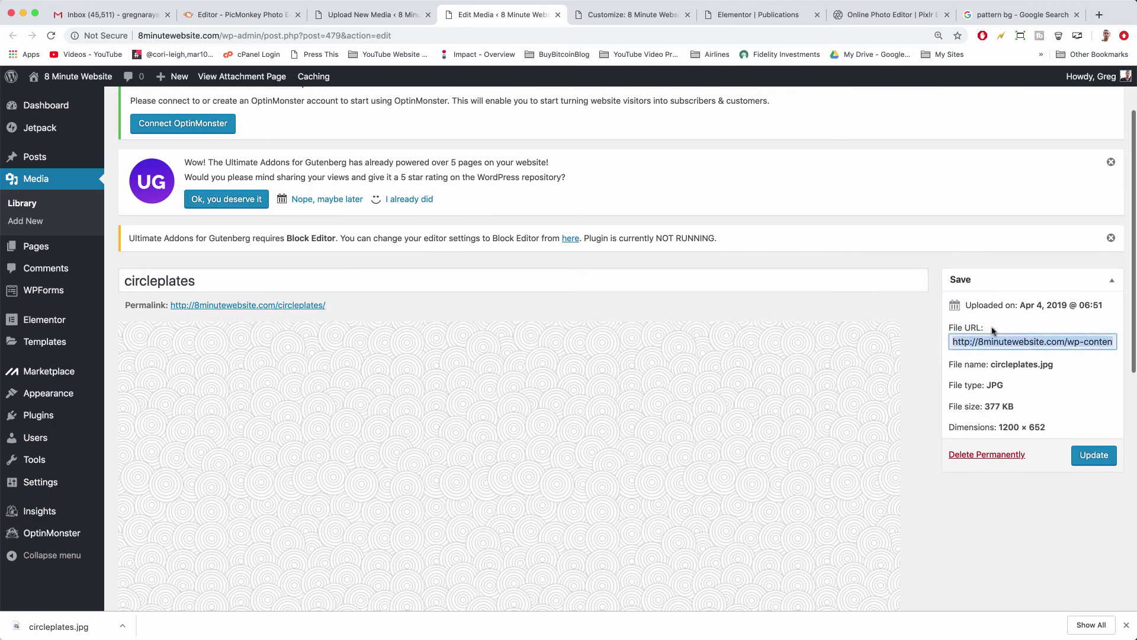
pyautogui.rightClick(972, 340)
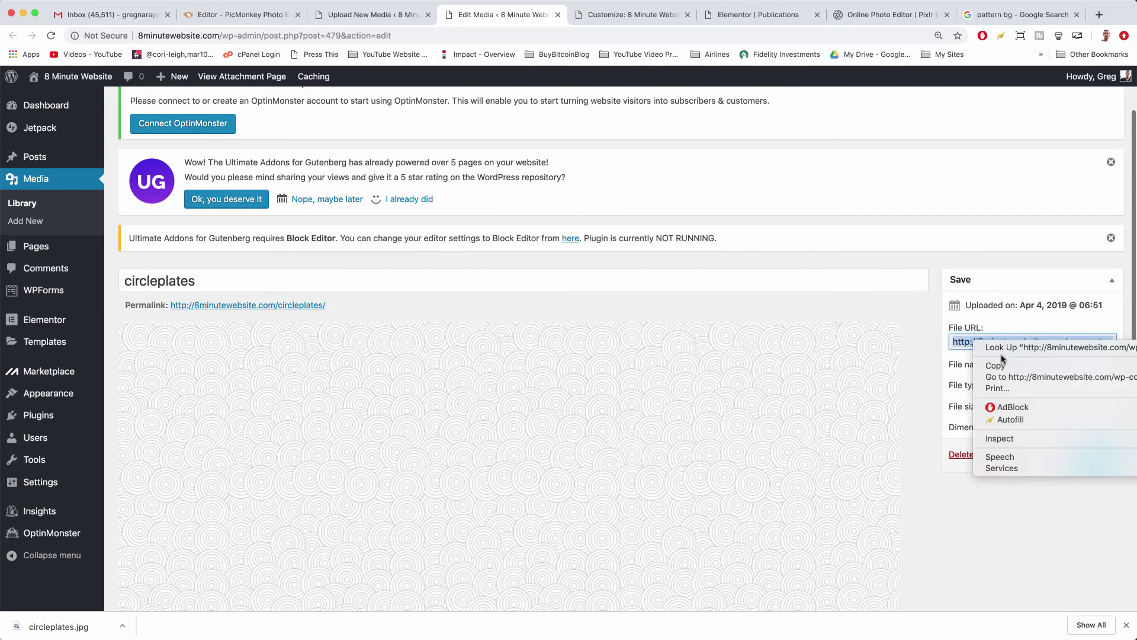
pyautogui.click(1007, 377)
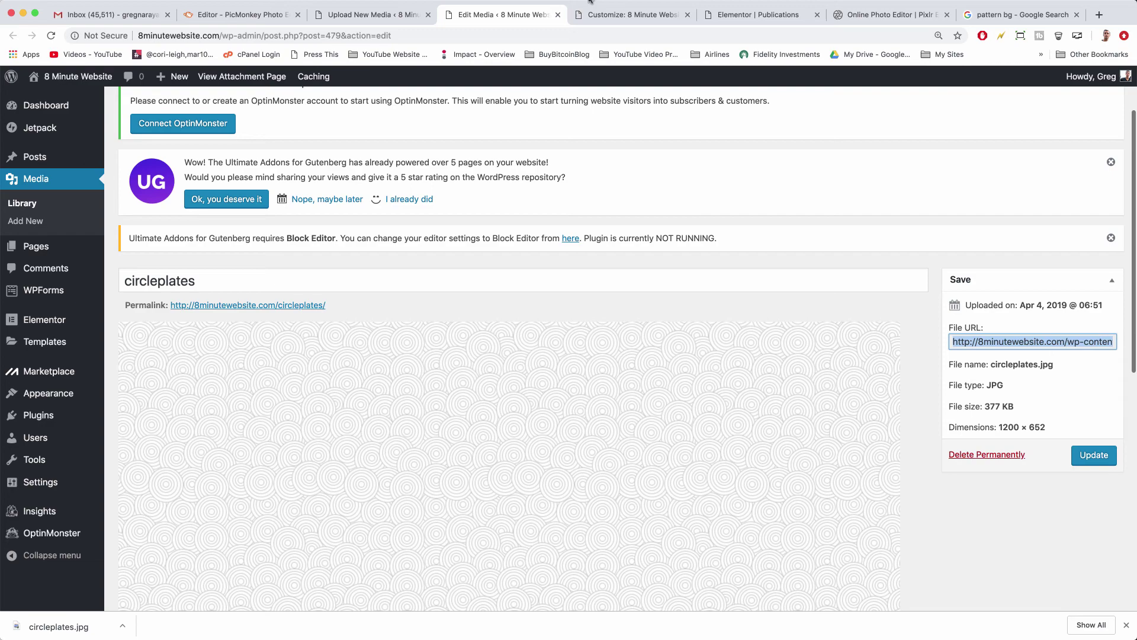
pyautogui.click(630, 15)
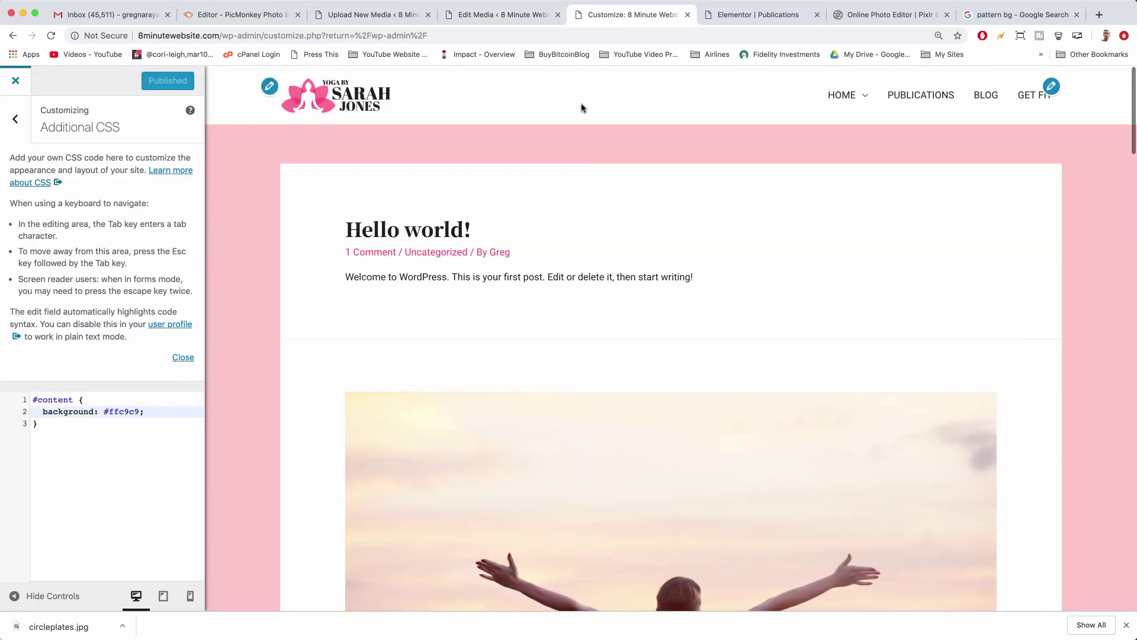
# Add 'background: url(…/2019/04/circleplates.jpg);' to the #content CSS rule.
pyautogui.click(100, 399)
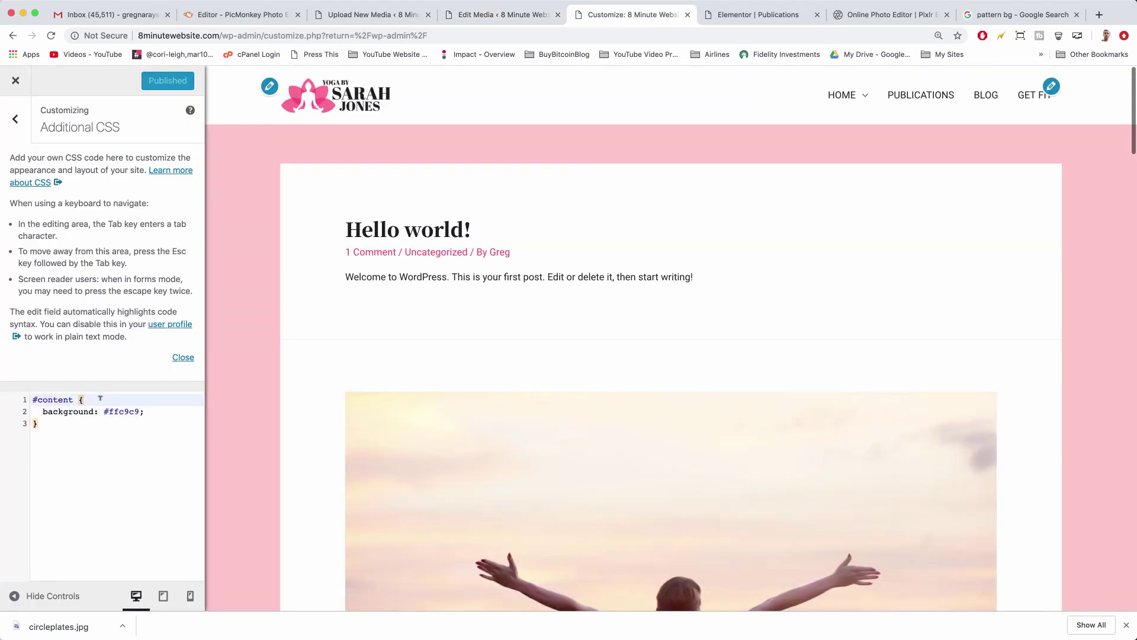
pyautogui.press('Return')
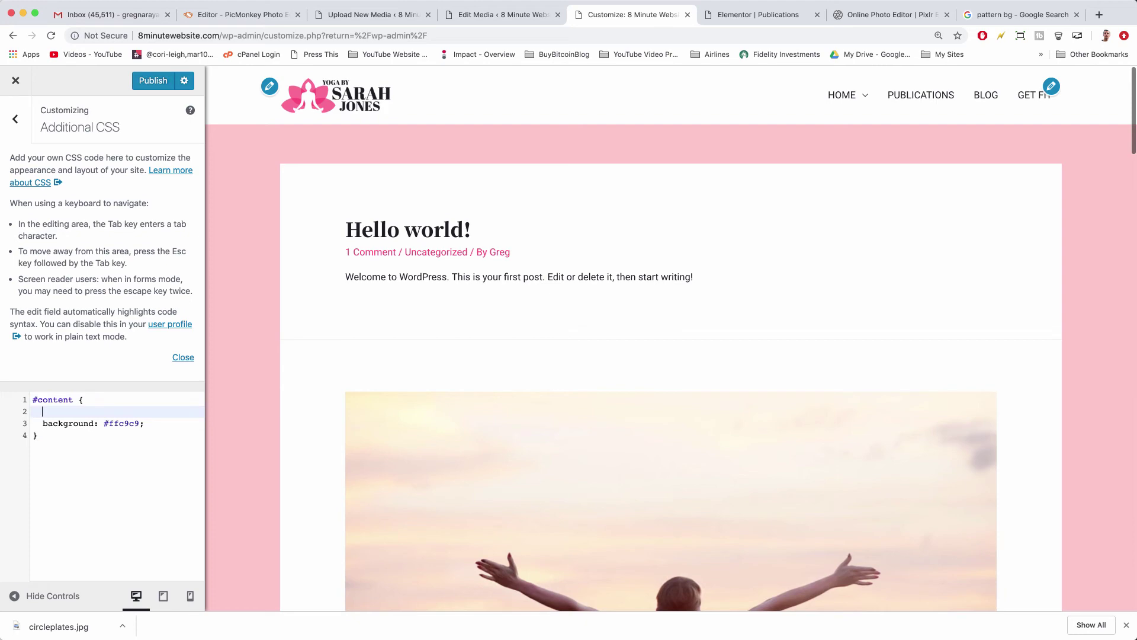
pyautogui.write('background')
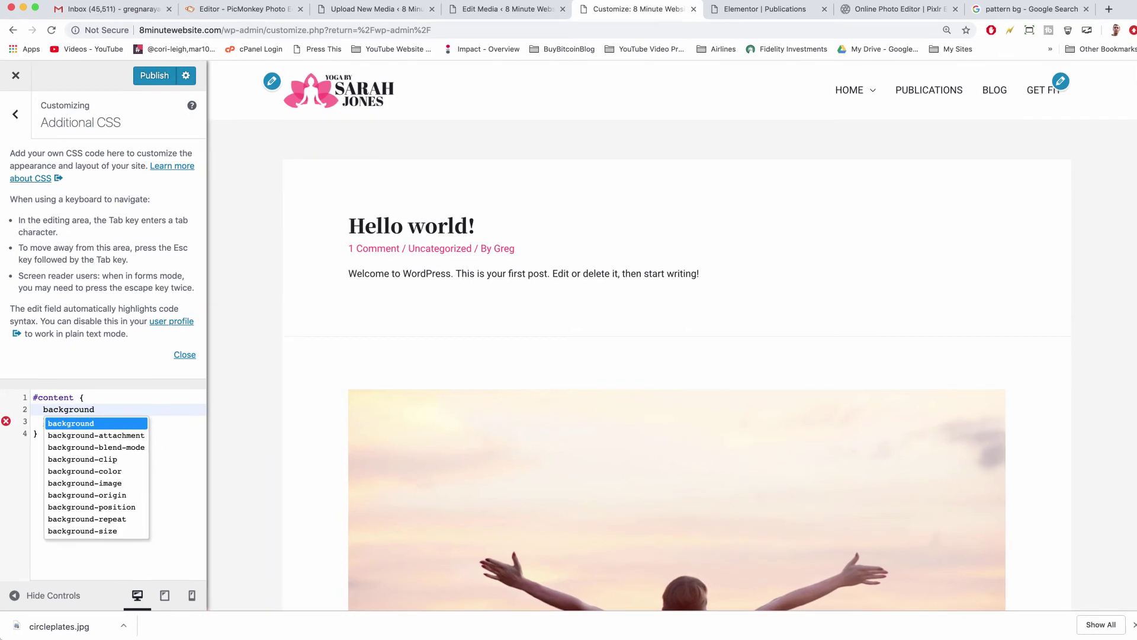
pyautogui.write(':')
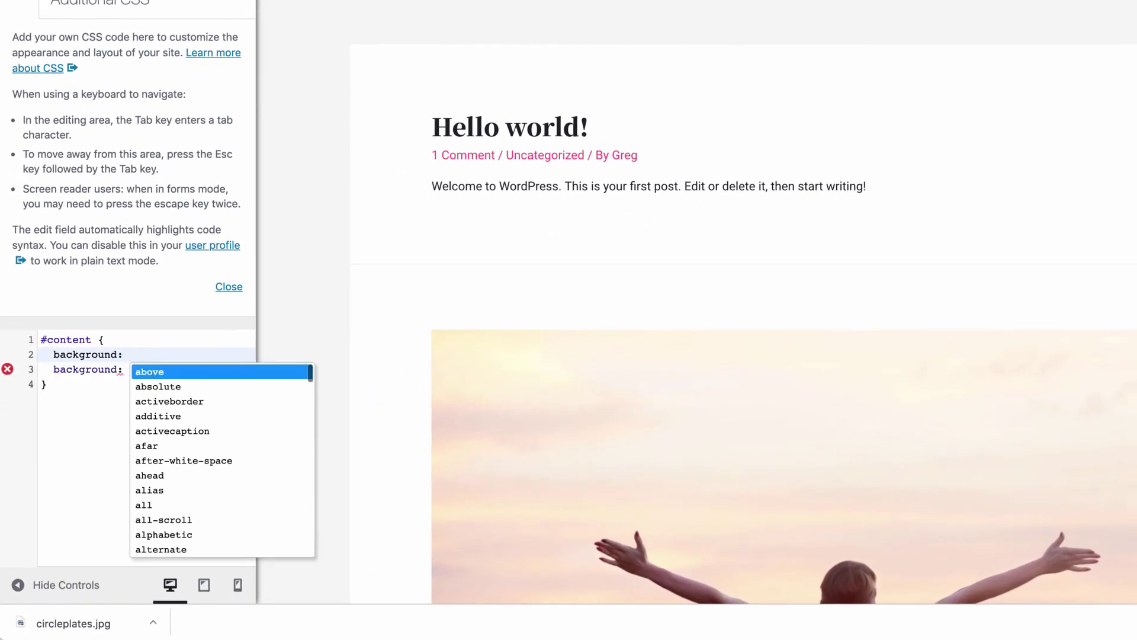
pyautogui.write(' url')
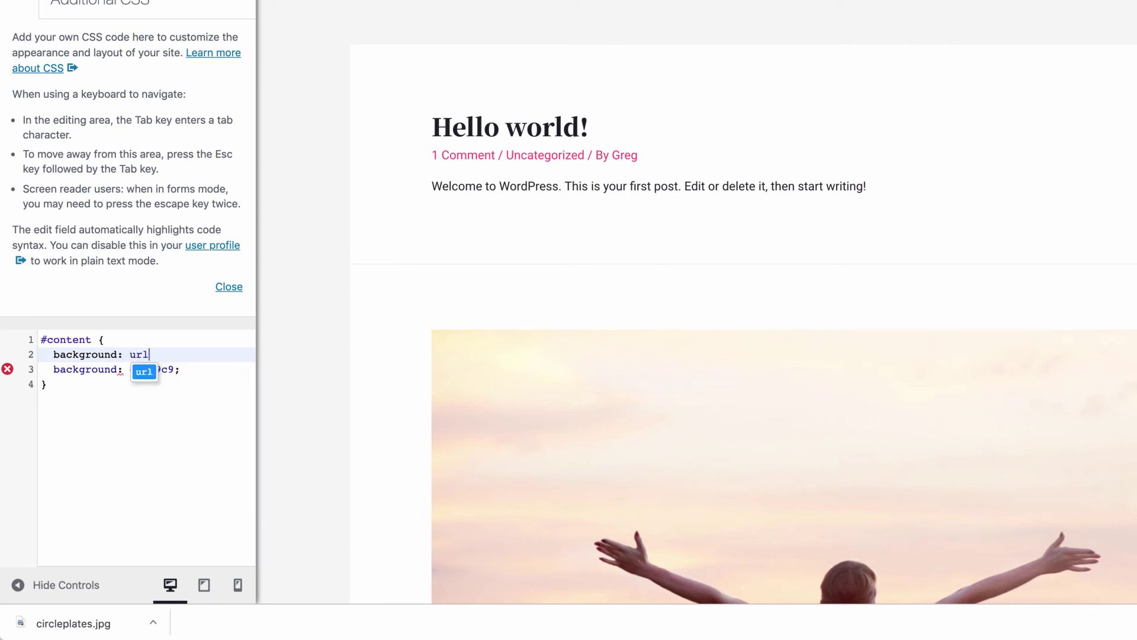
pyautogui.write('(')
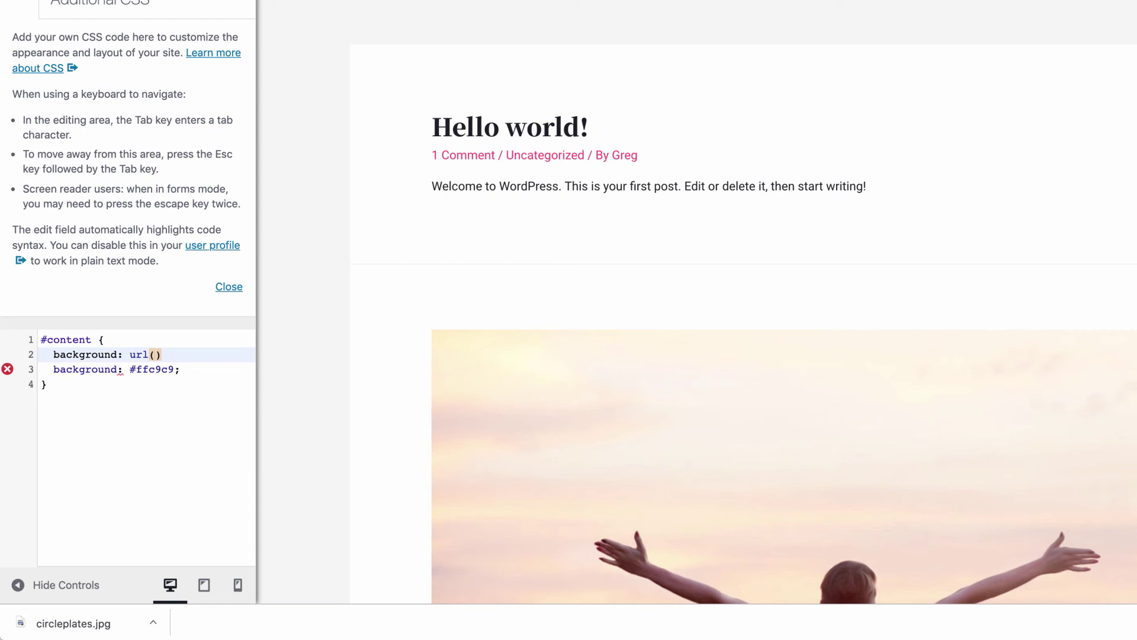
pyautogui.press('super+v')
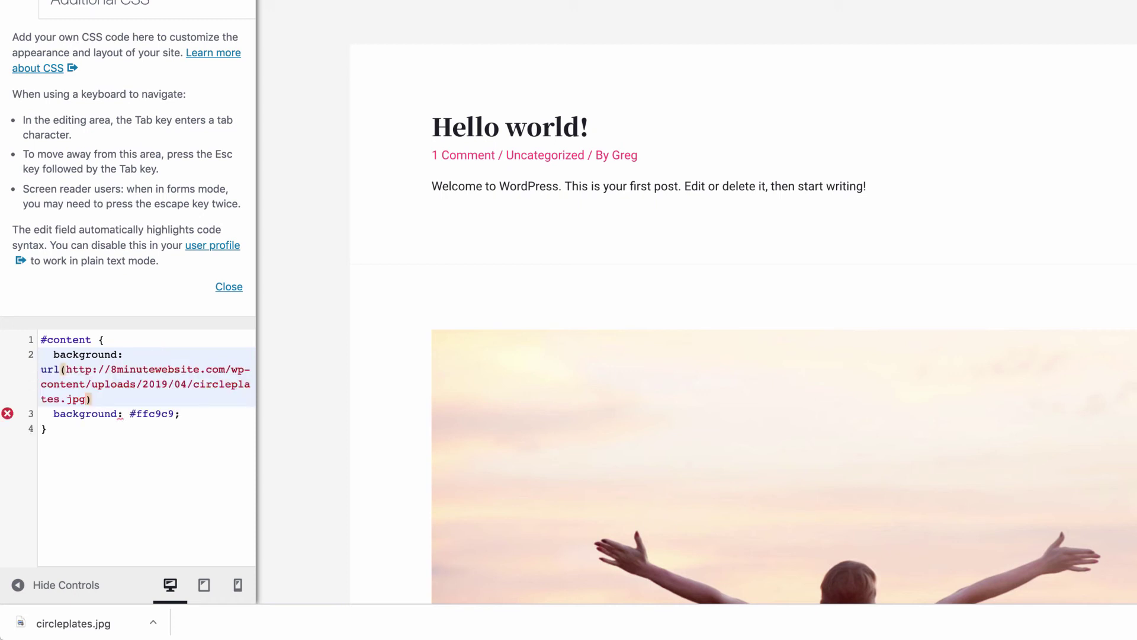
pyautogui.press('Right')
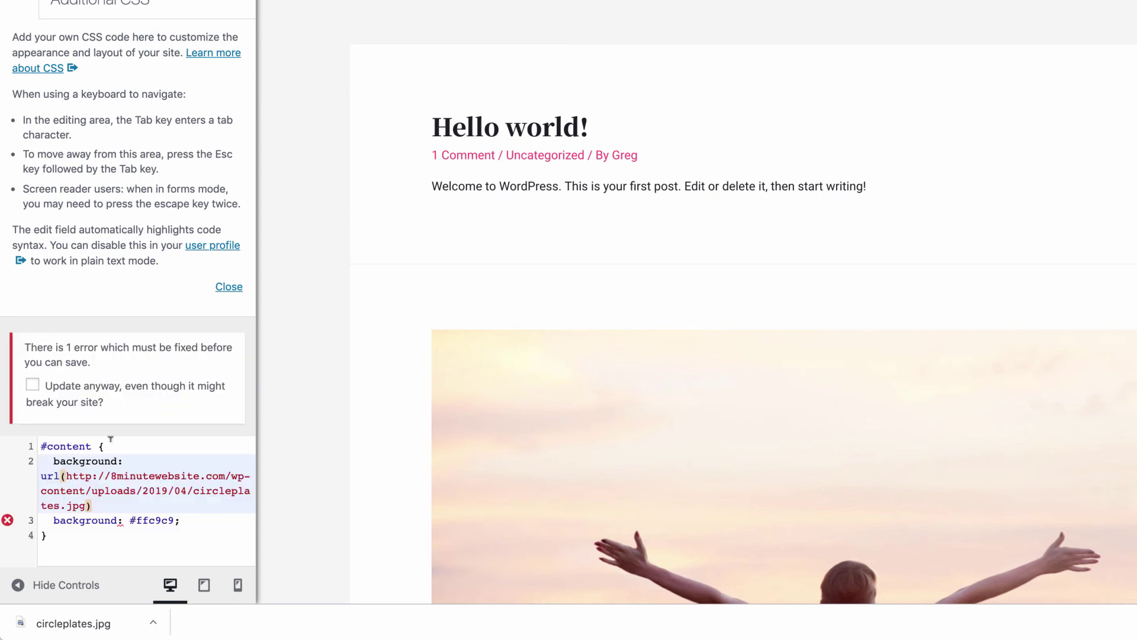
pyautogui.write(';')
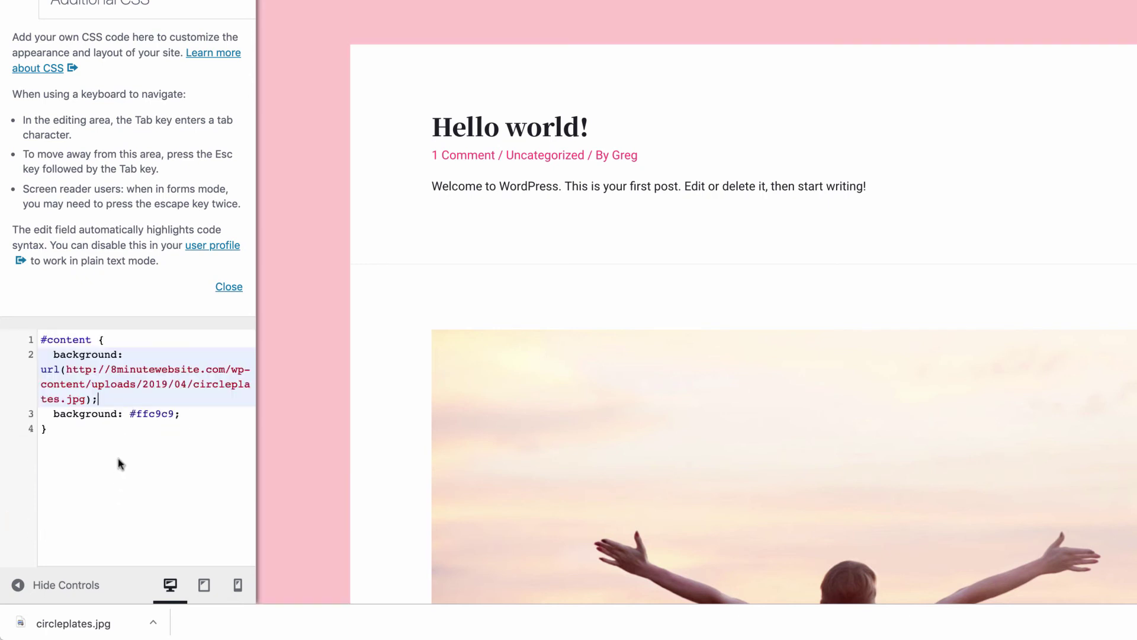
# Delete the old 'background: #ffc9c9;' line from the #content rule.
pyautogui.doubleClick(93, 414)
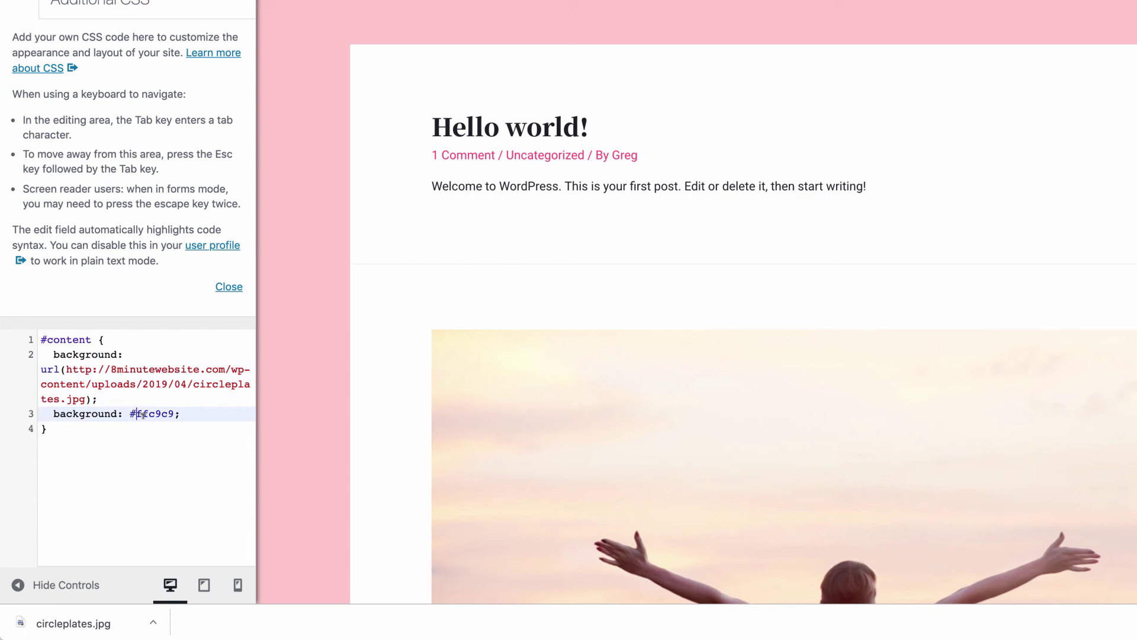
pyautogui.moveTo(181, 414); pyautogui.dragTo(54, 414)
pyautogui.click(174, 413)
pyautogui.moveTo(179, 414); pyautogui.dragTo(52, 414)
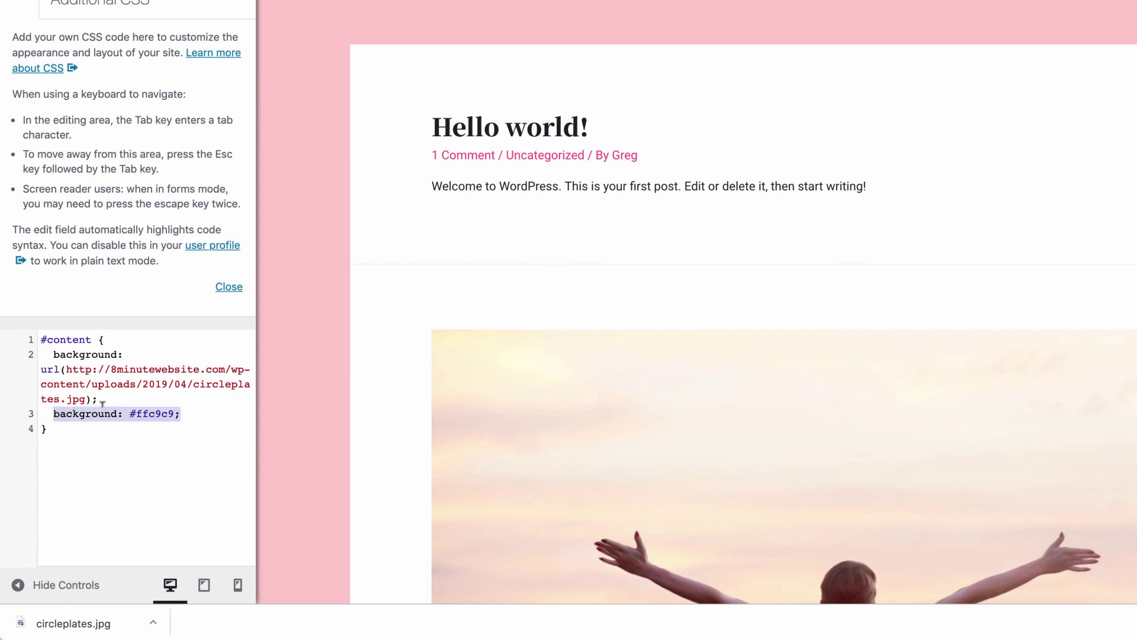
pyautogui.press('BackSpace')
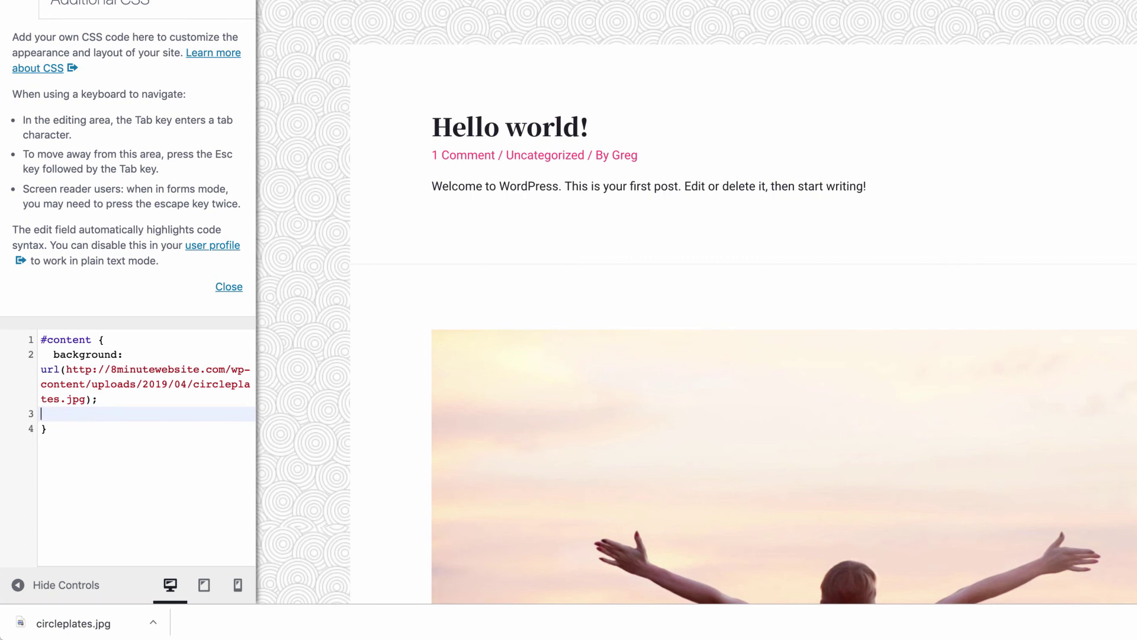
pyautogui.press('BackSpace')
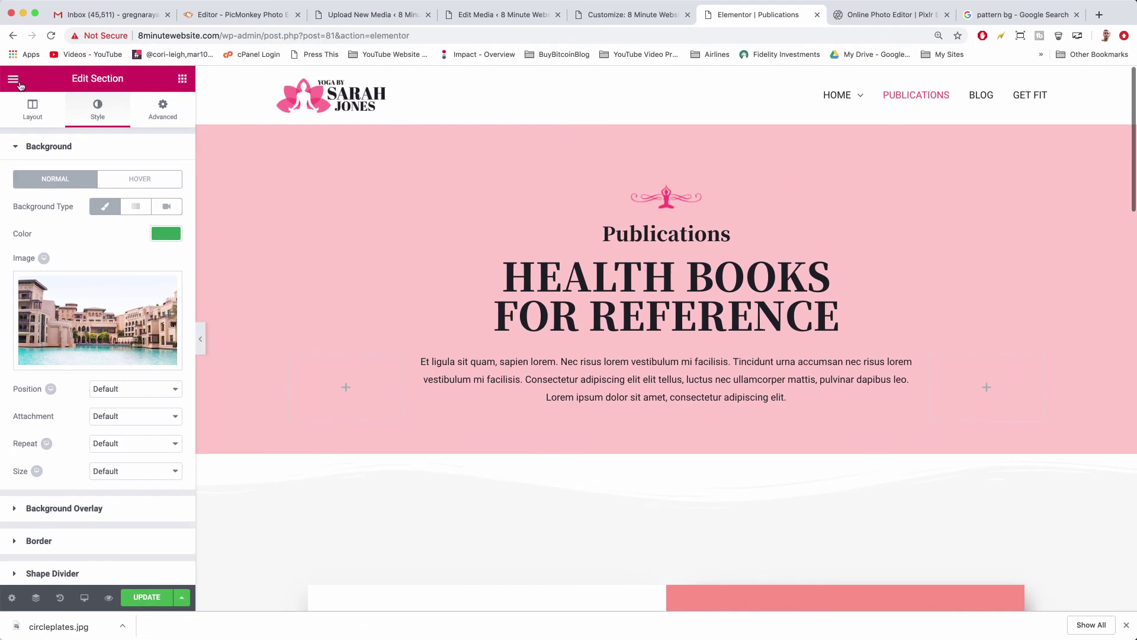
# Exit Elementor to the Dashboard, confirm Leave, and open the site's front page.
pyautogui.click(17, 82)
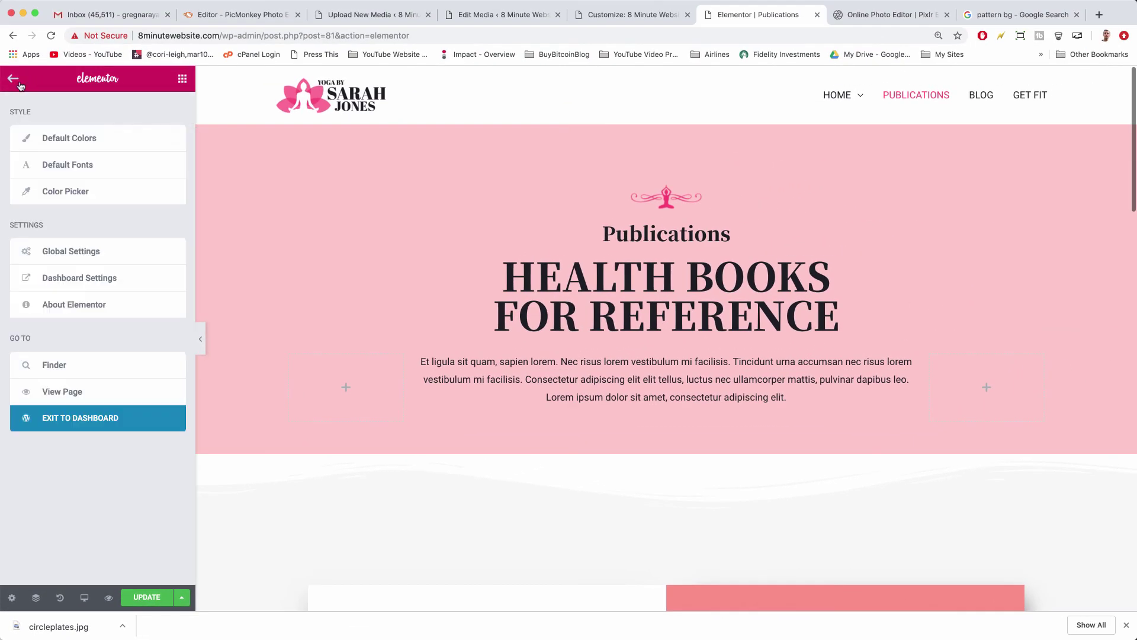
pyautogui.click(82, 419)
pyautogui.press('Return')
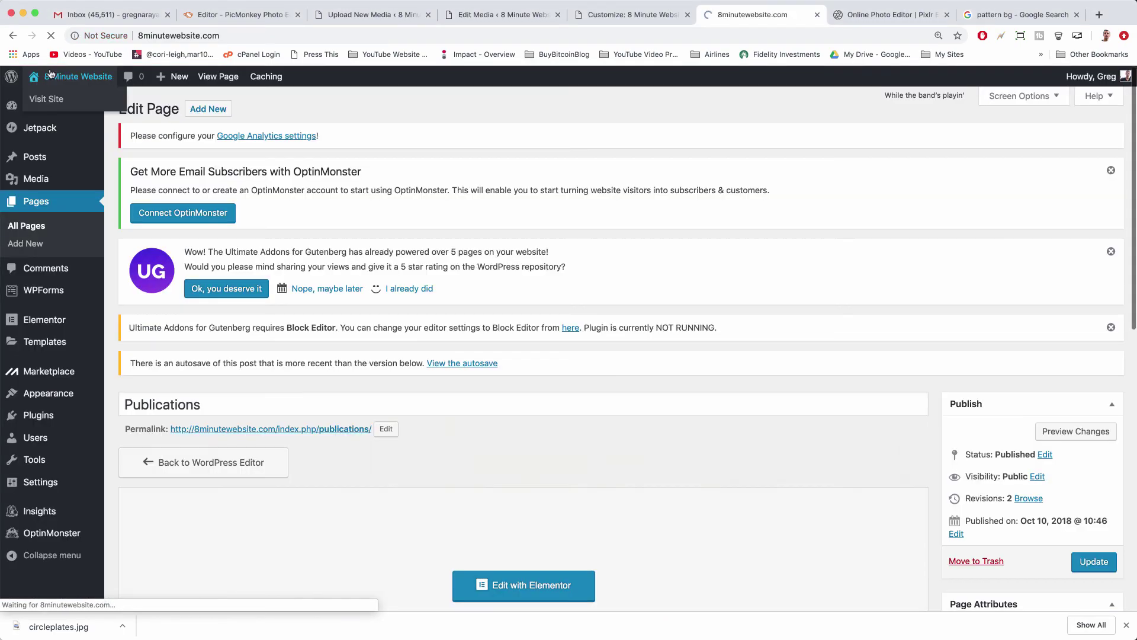
pyautogui.click(83, 80)
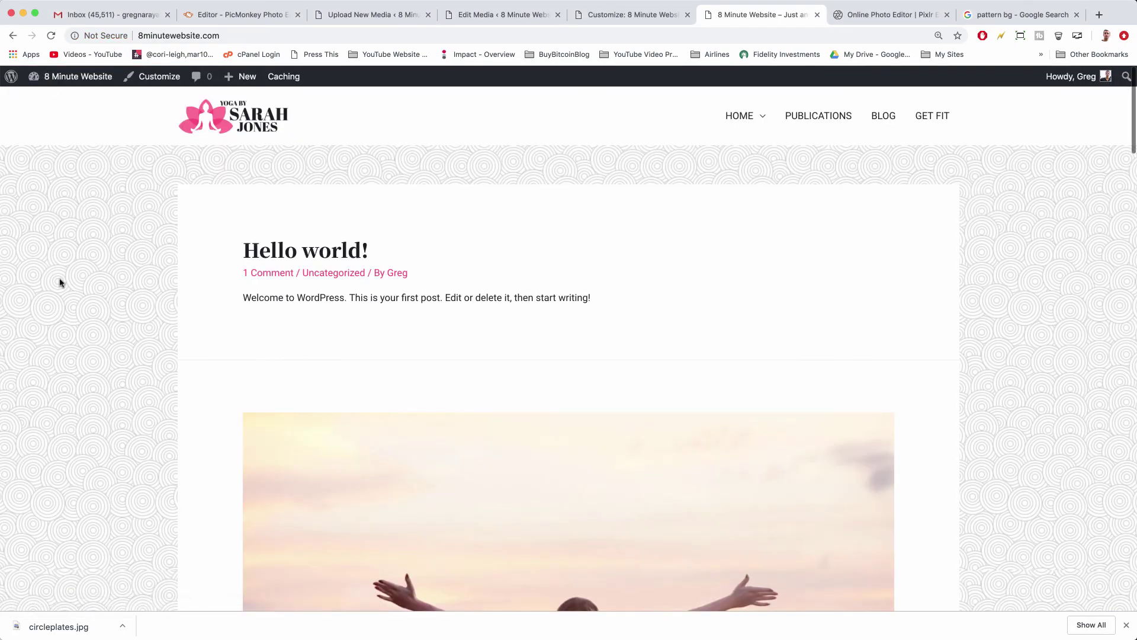
# Scroll through the blog posts to check the grey circle-pattern background.
pyautogui.scroll(-20, 59, 282)
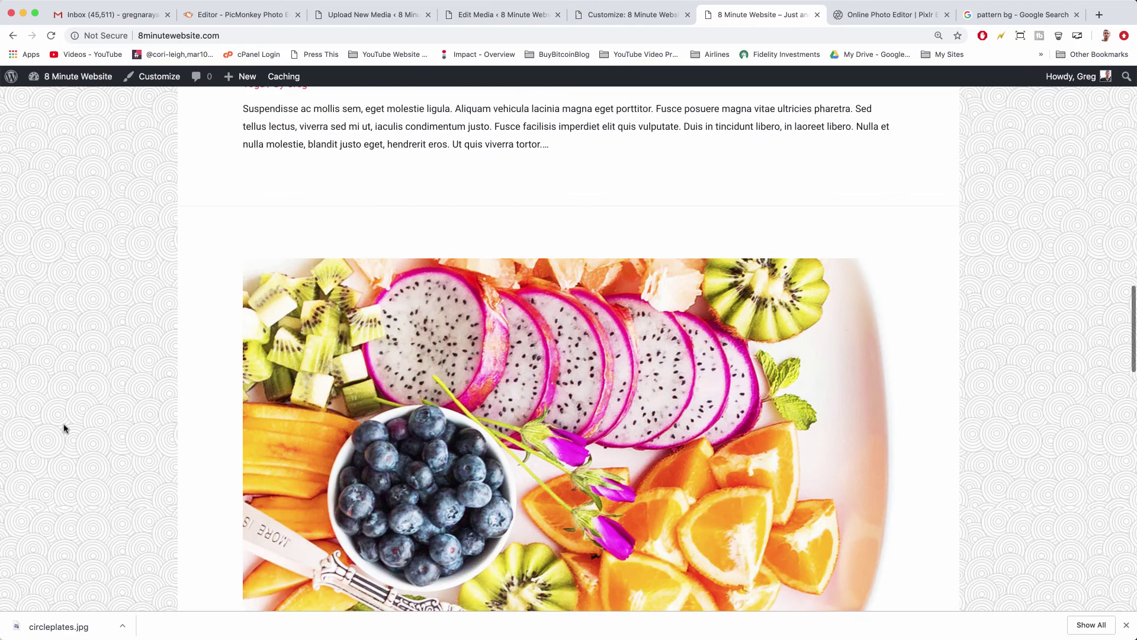
pyautogui.scroll(-7, 64, 428)
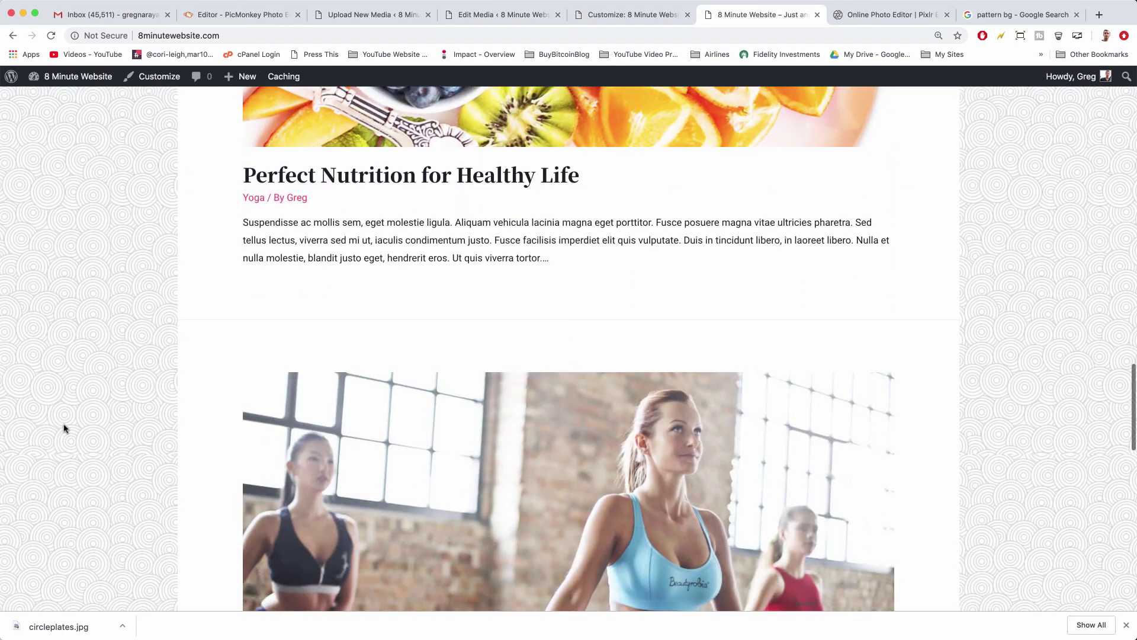
pyautogui.scroll(-4, 64, 428)
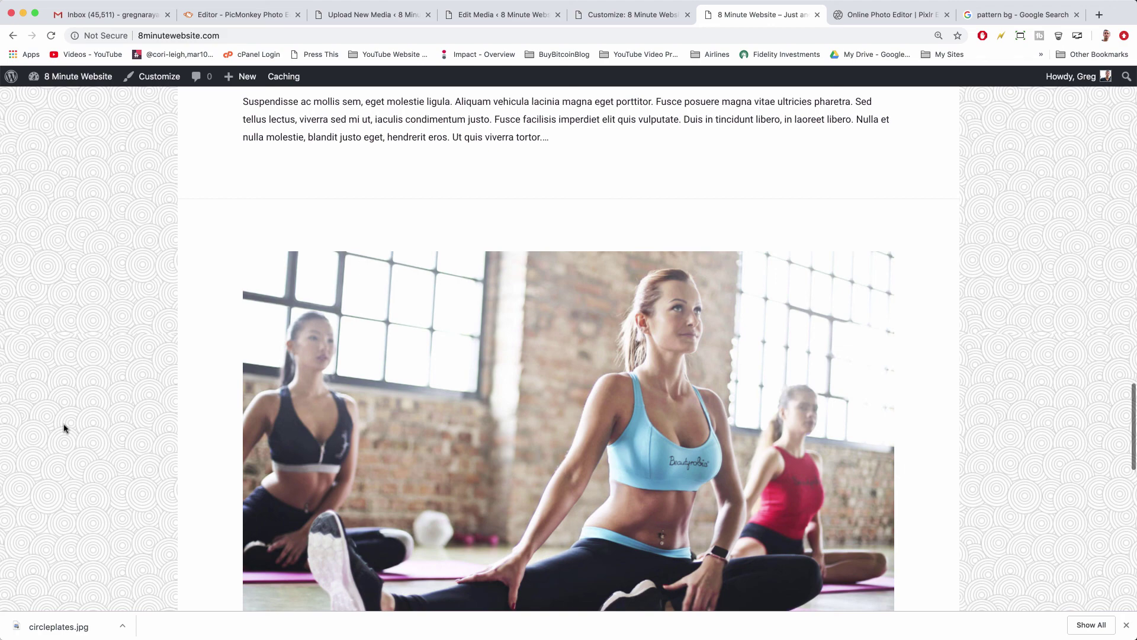
pyautogui.scroll(-2, 64, 428)
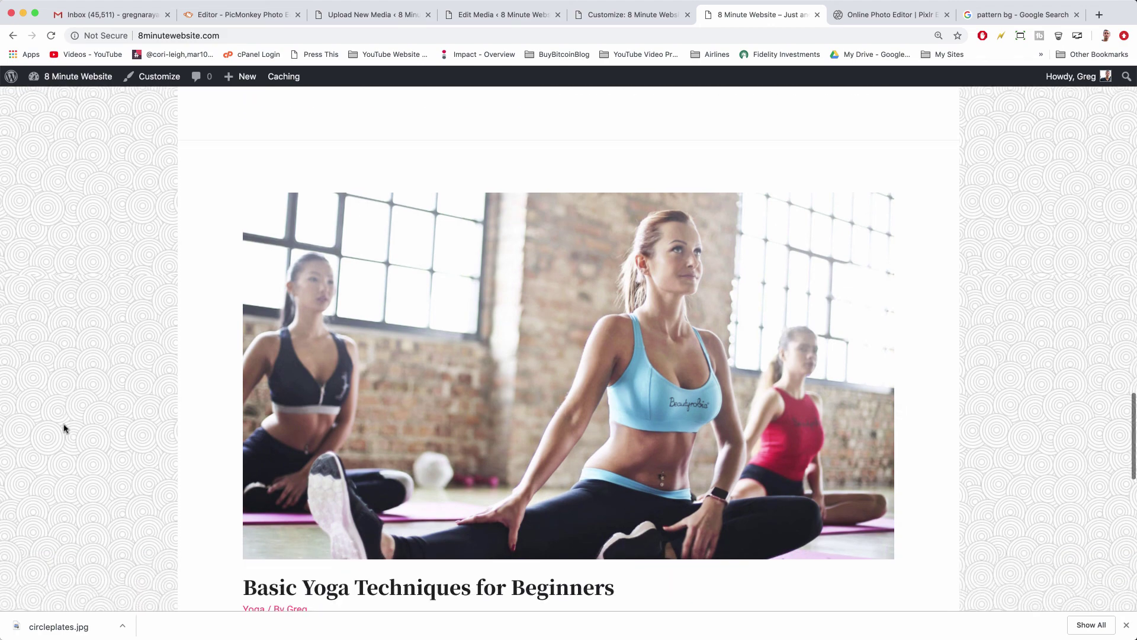
pyautogui.scroll(-15, 64, 427)
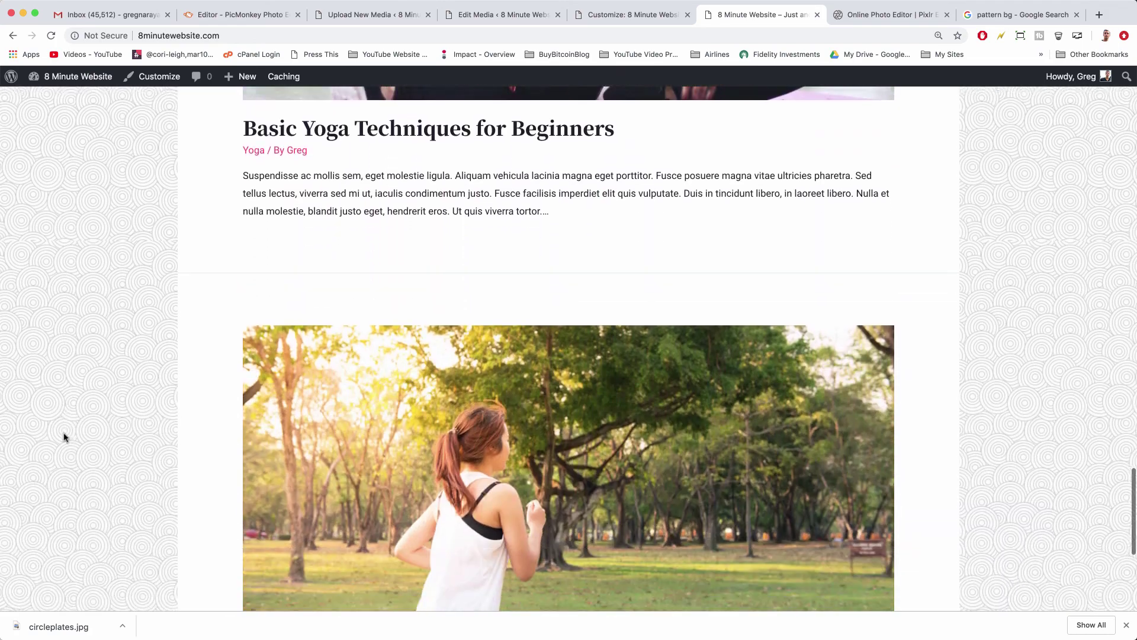
pyautogui.scroll(-8, 64, 437)
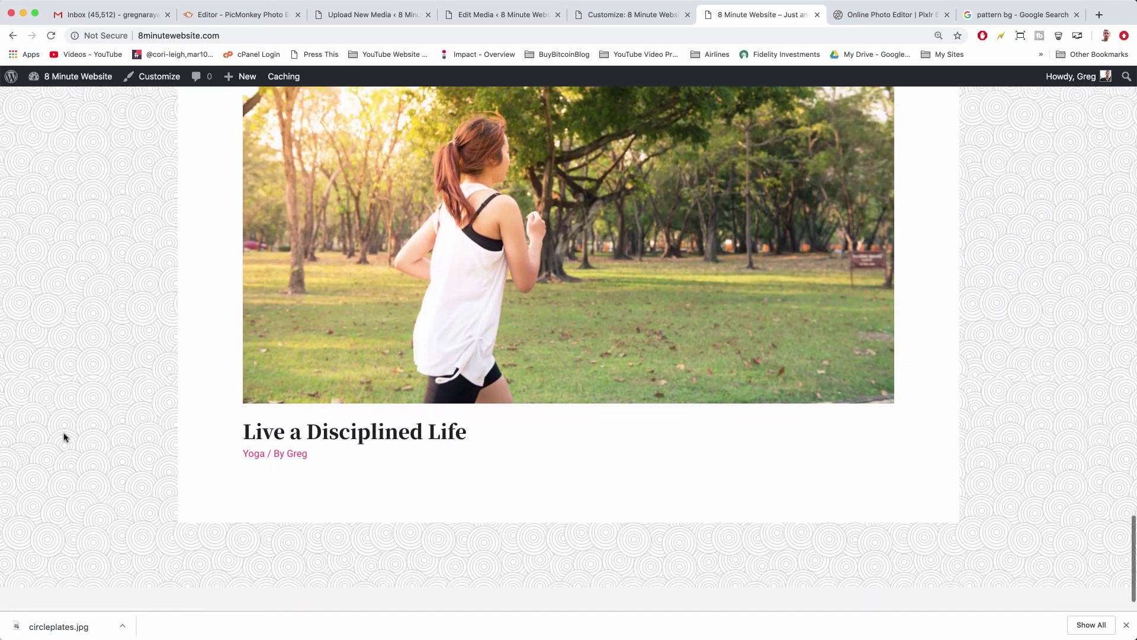
pyautogui.scroll(-2, 64, 437)
pyautogui.scroll(20, 64, 436)
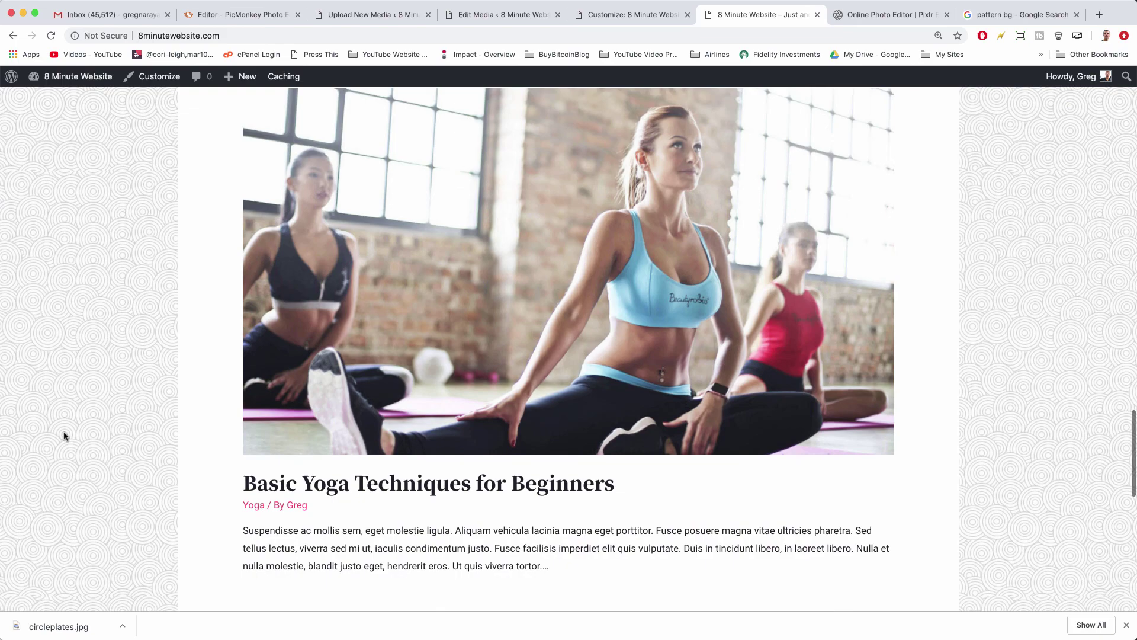
pyautogui.scroll(20, 64, 437)
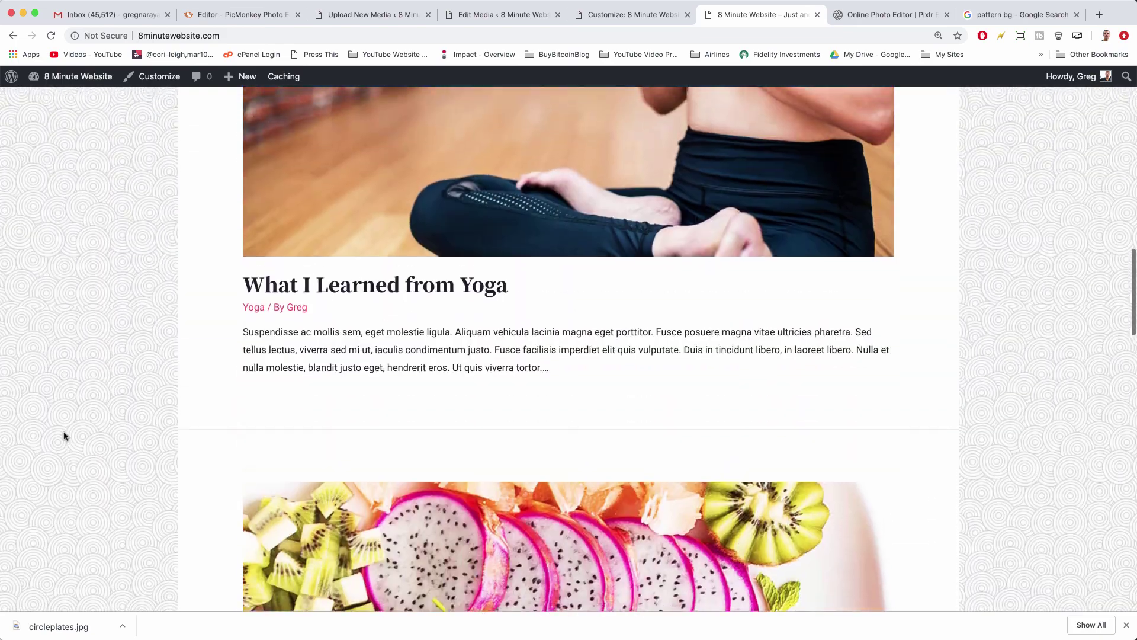
pyautogui.scroll(2, 64, 436)
pyautogui.scroll(20, 63, 437)
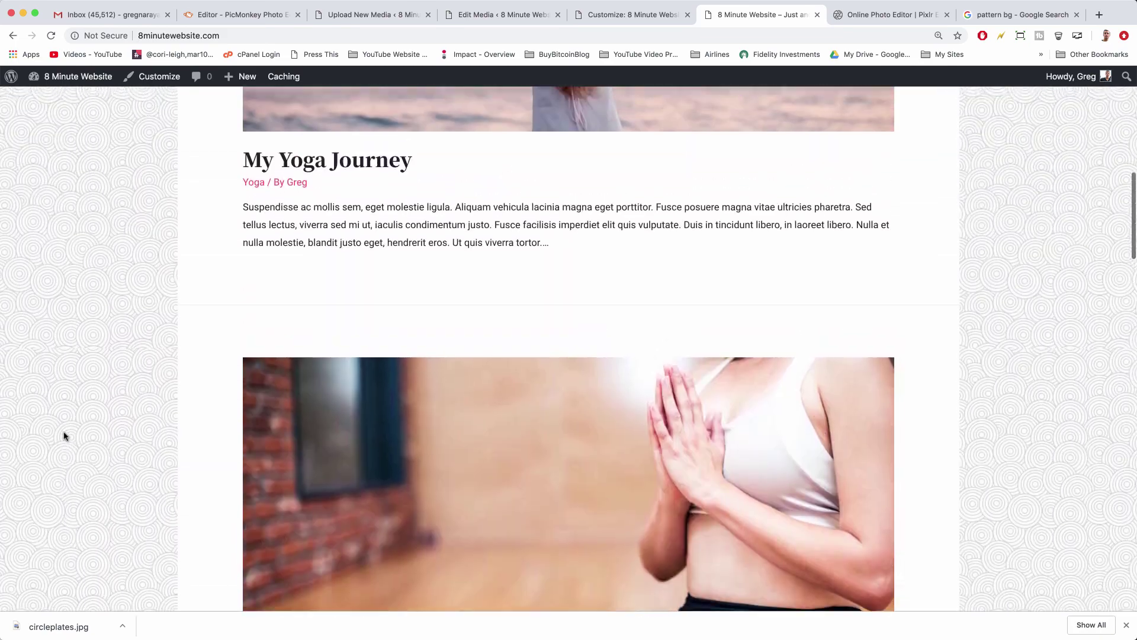
pyautogui.scroll(8, 64, 436)
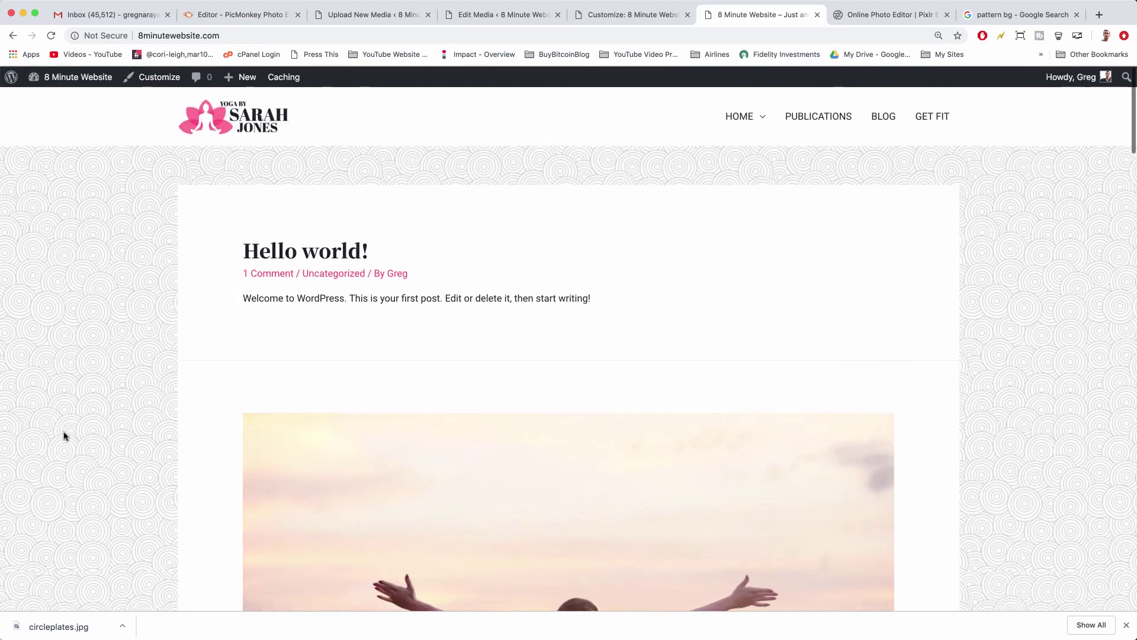